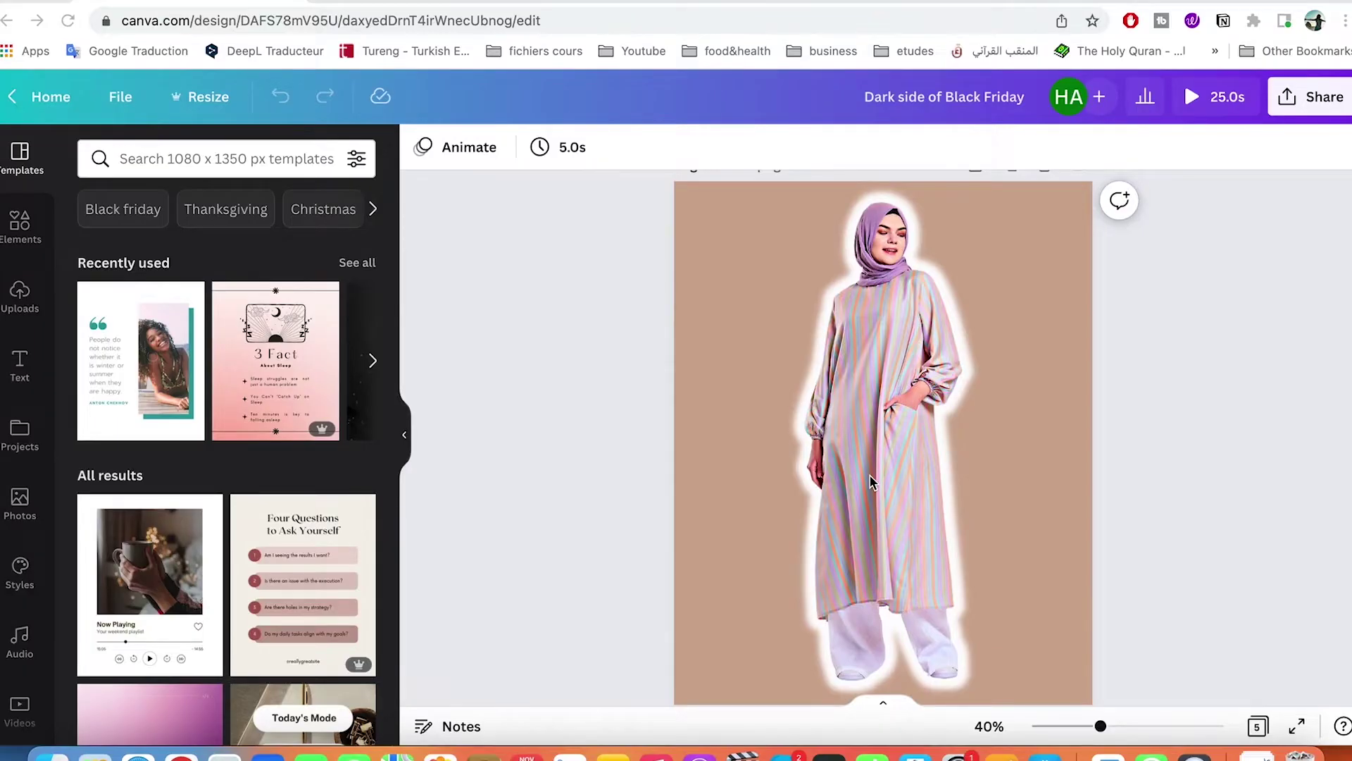
scroll(870, 482, "down", 1)
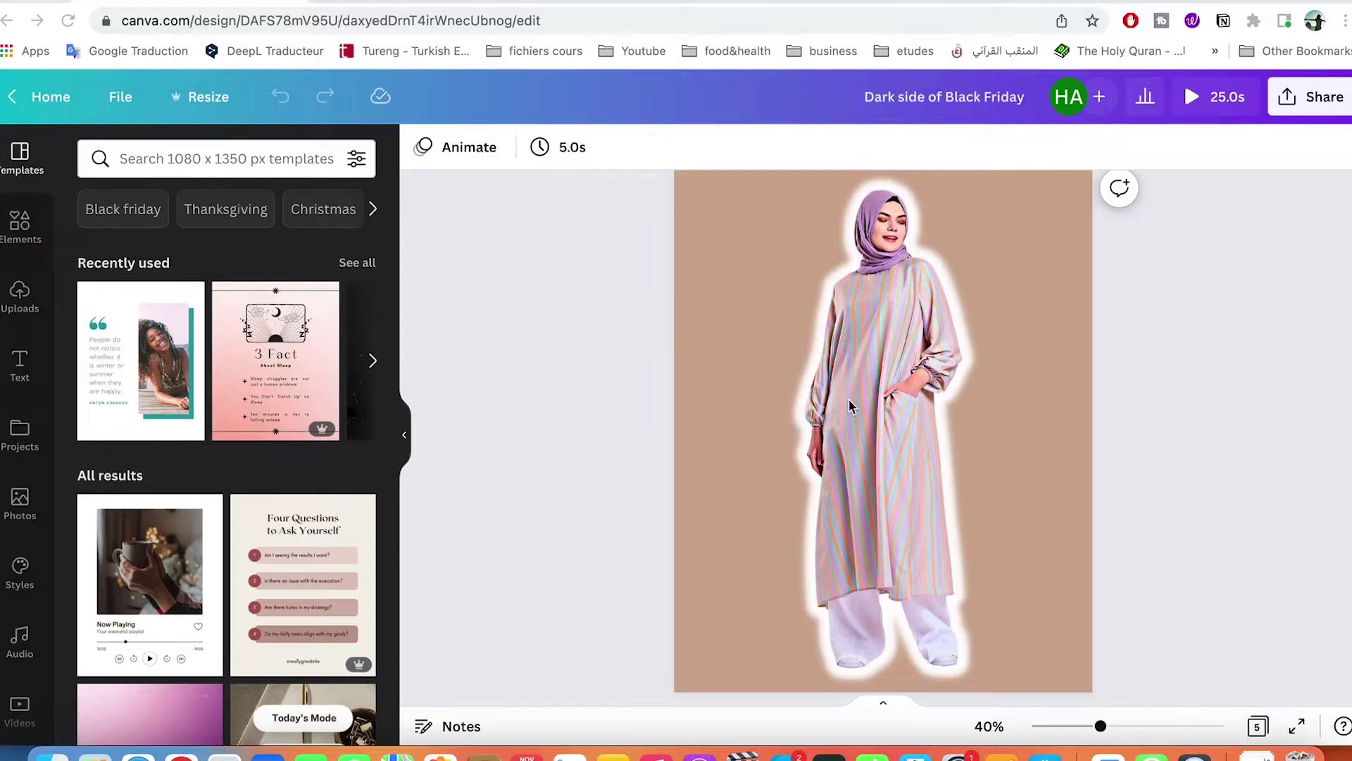
scroll(835, 472, "up", 2)
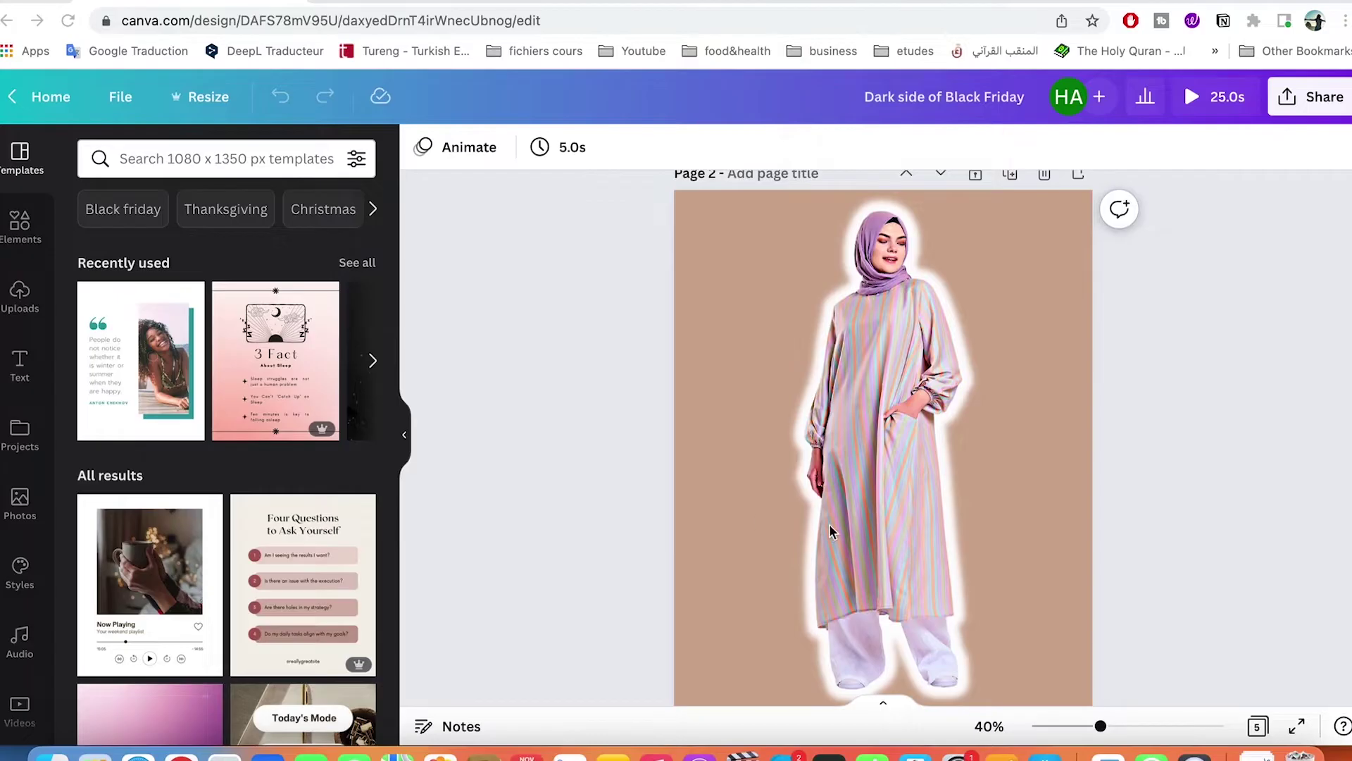
scroll(821, 516, "down", 1)
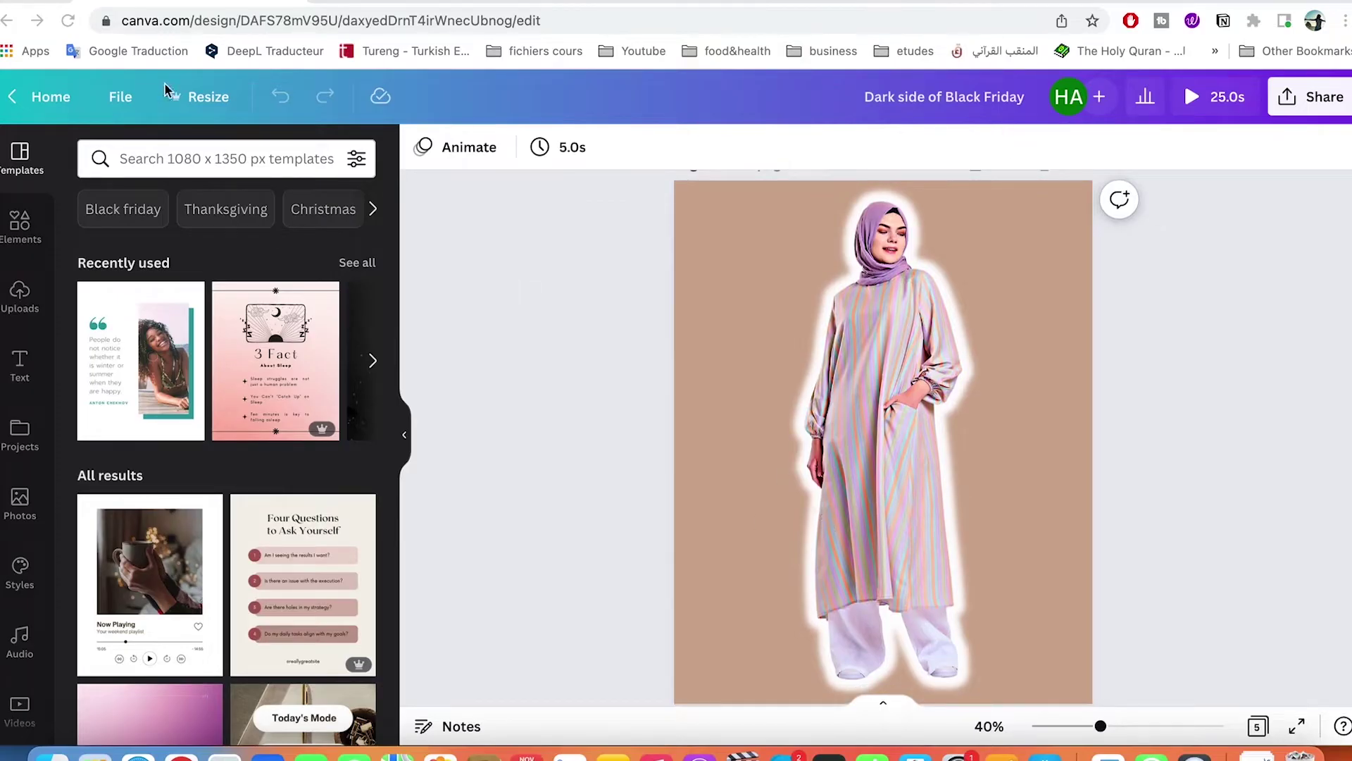
- Open canva.com in a new browser tab and look over the design suggestions on its home page
key("super+t")
type("canva.com")
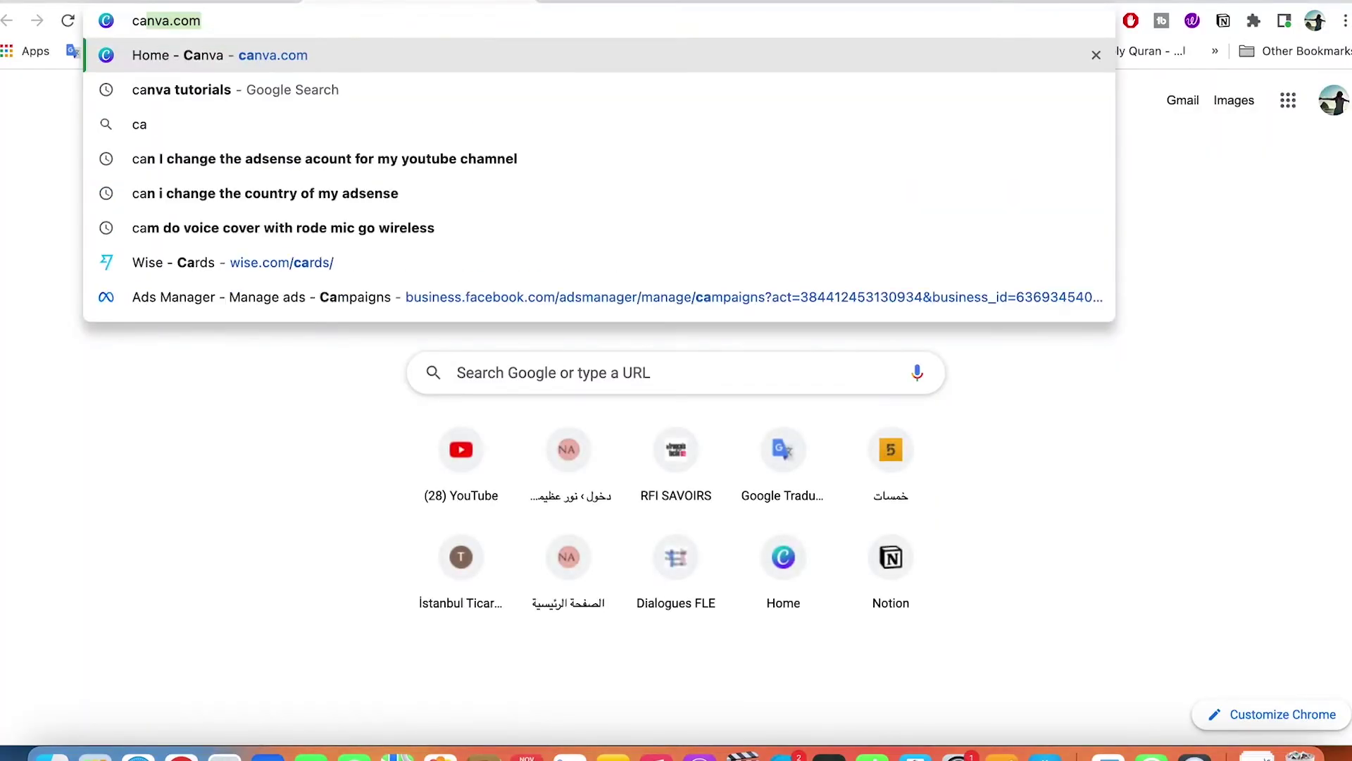
left_click(299, 54)
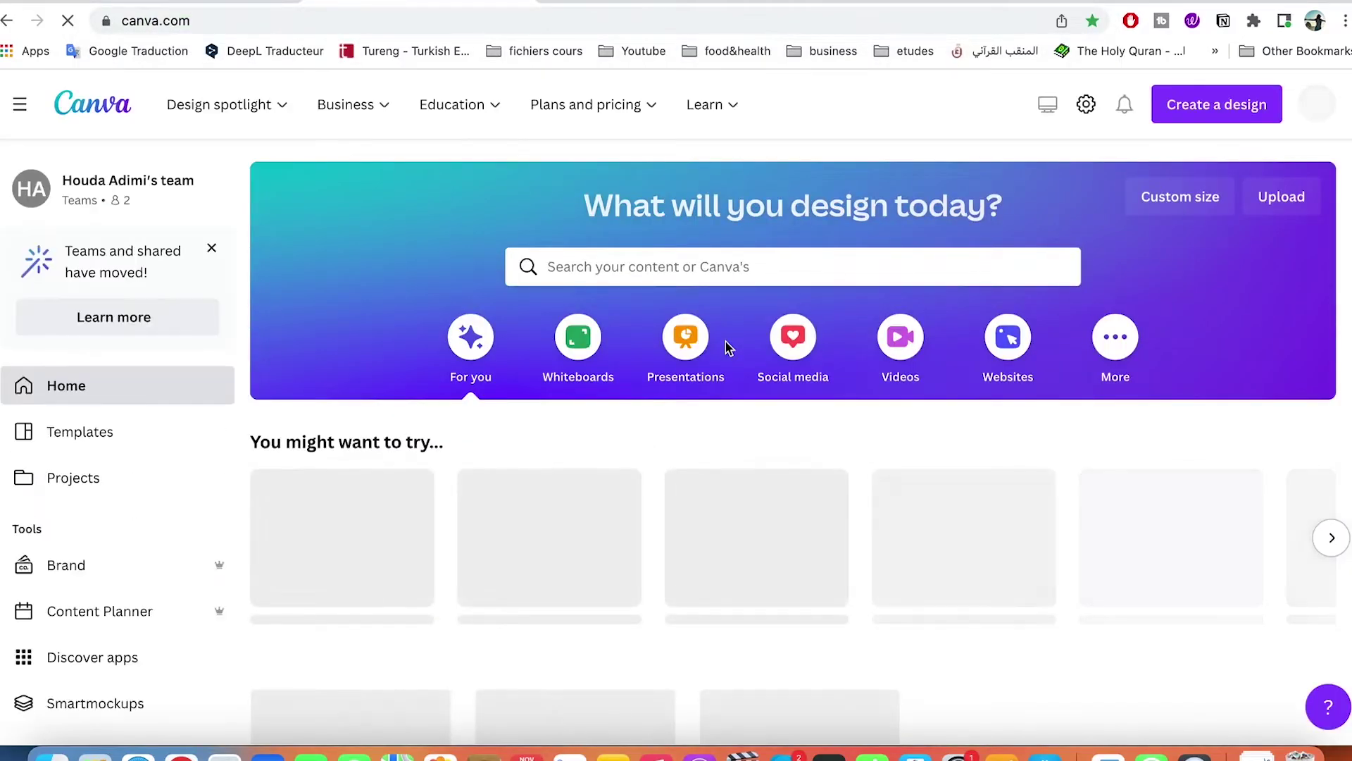
scroll(725, 340, "down", 1)
scroll(724, 341, "down", 3)
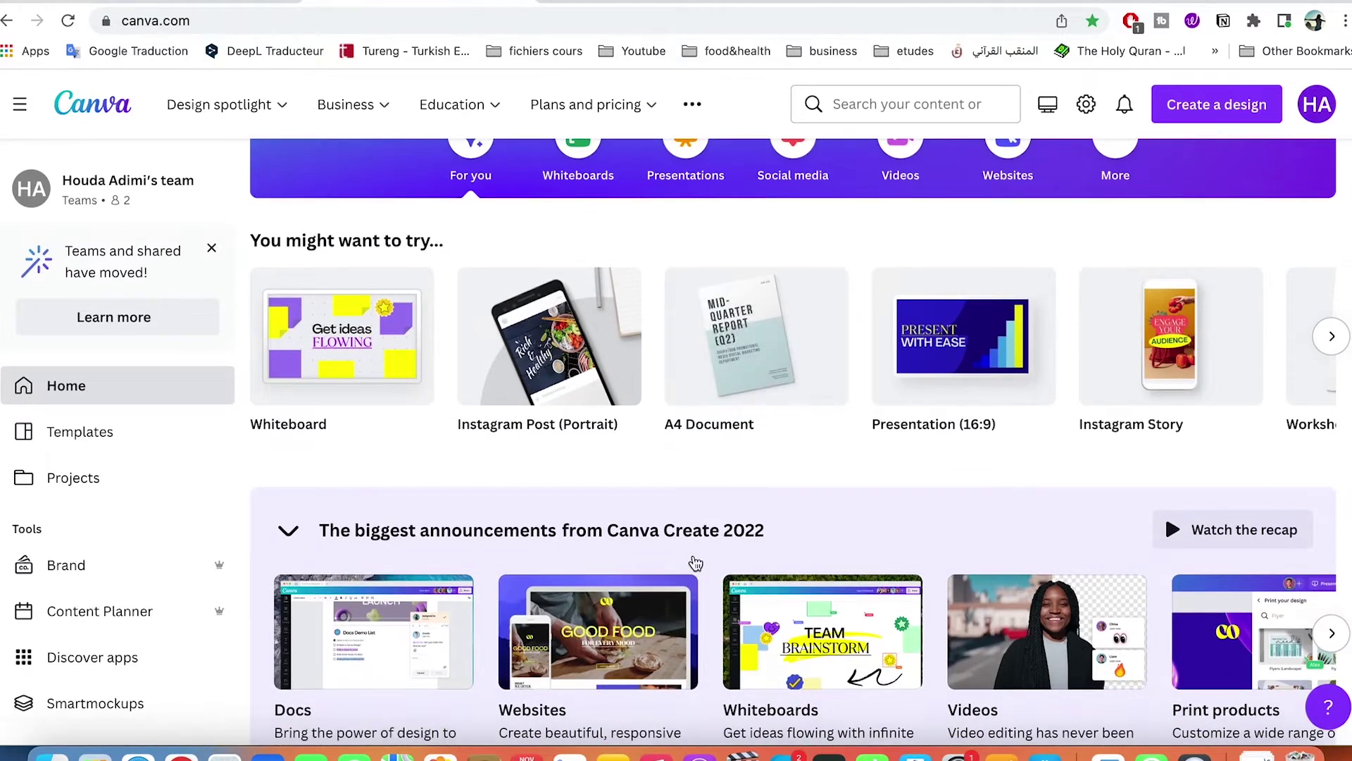
scroll(695, 563, "down", 3)
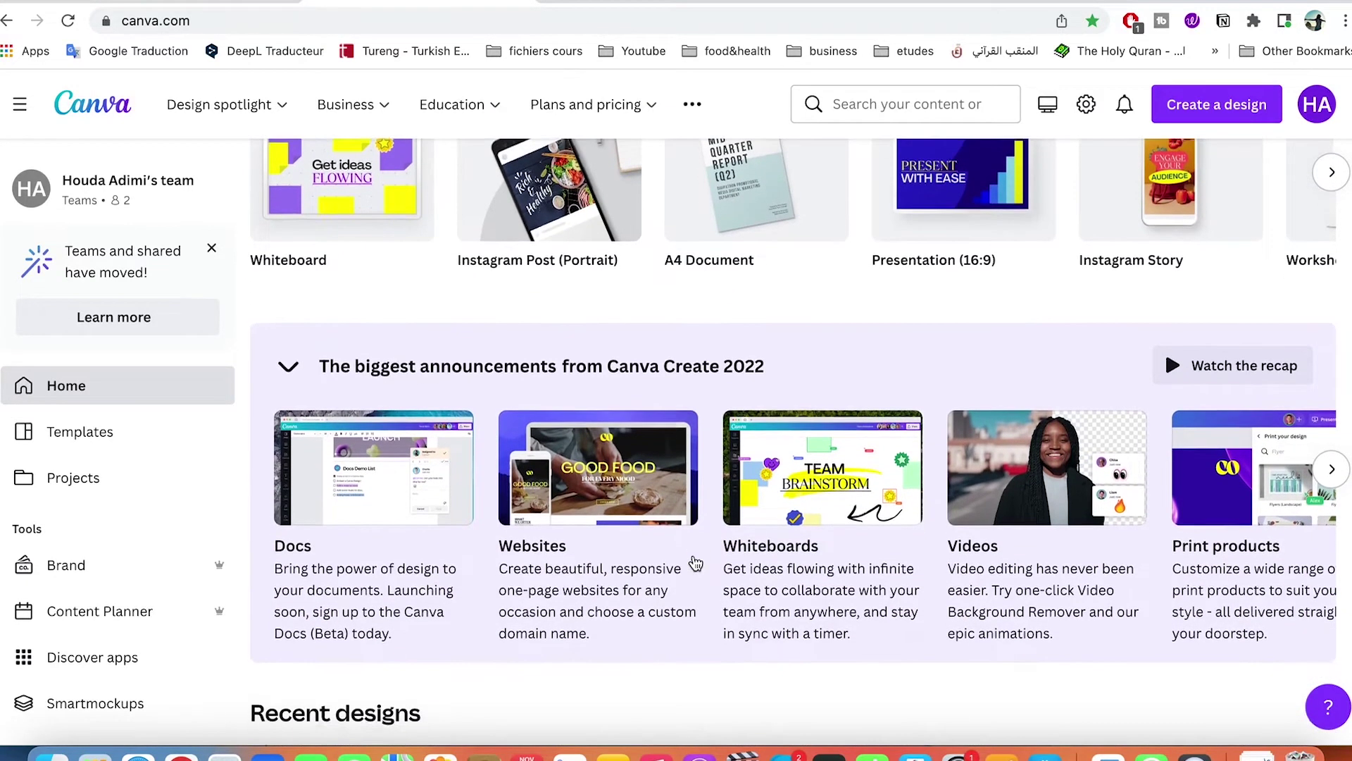
scroll(694, 562, "up", 6)
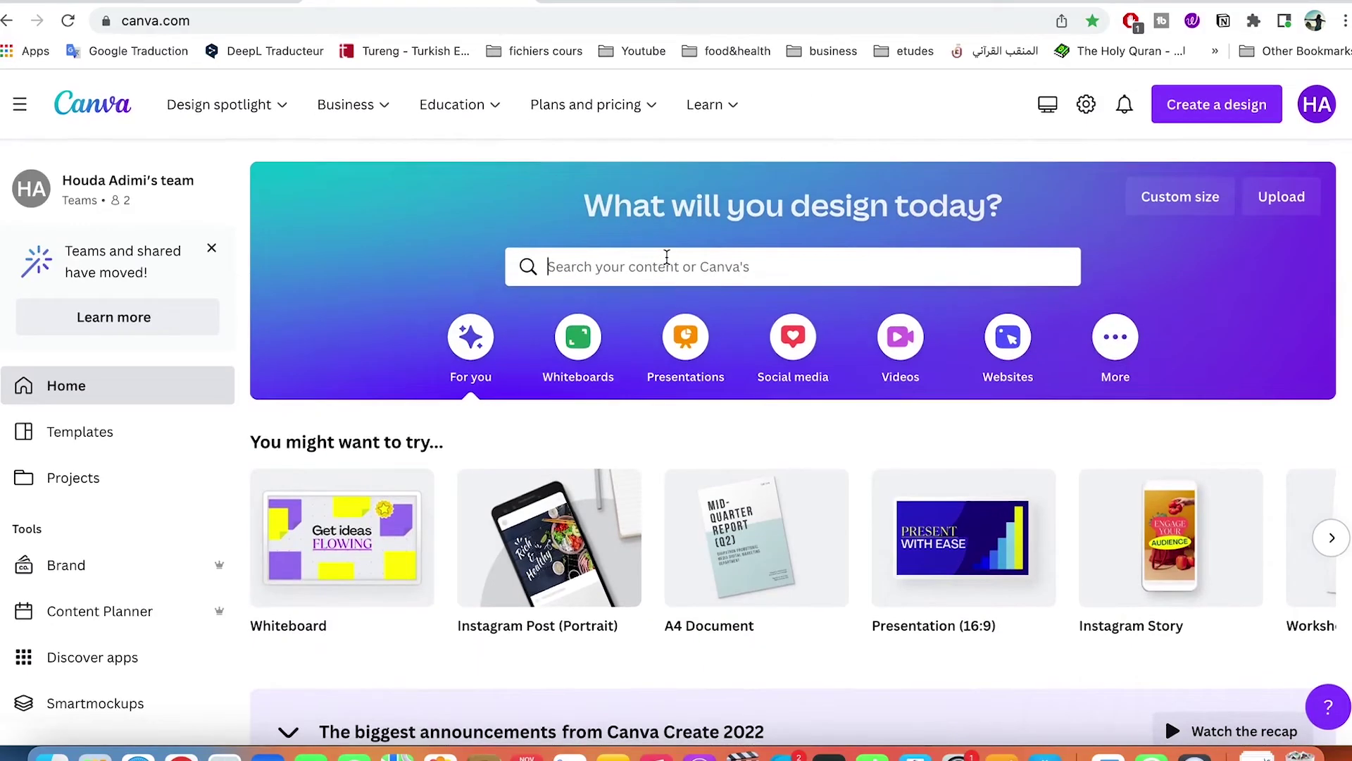
- Find the Instagram Post (Portrait) format and create a blank 1080 × 1350 px design
left_click(668, 266)
type("ins")
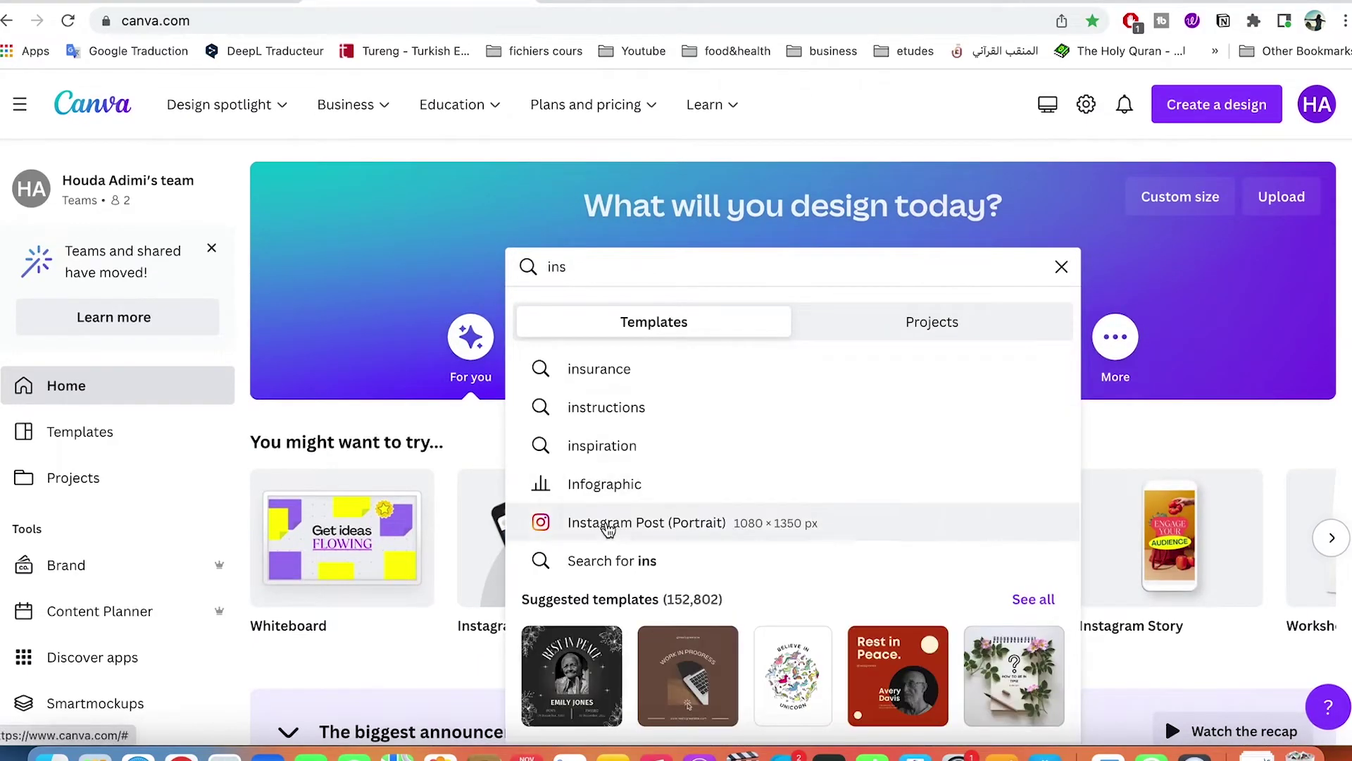
left_click(607, 522)
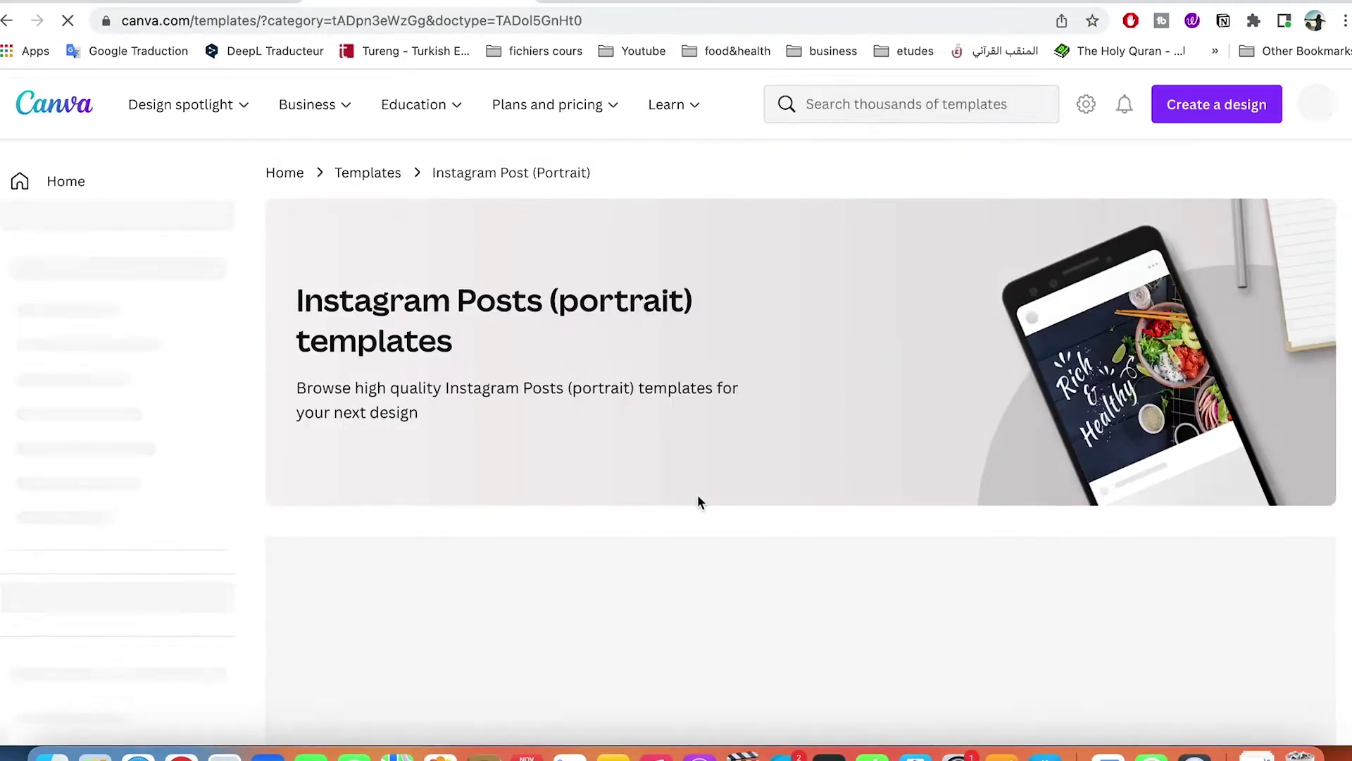
scroll(704, 518, "down", 5)
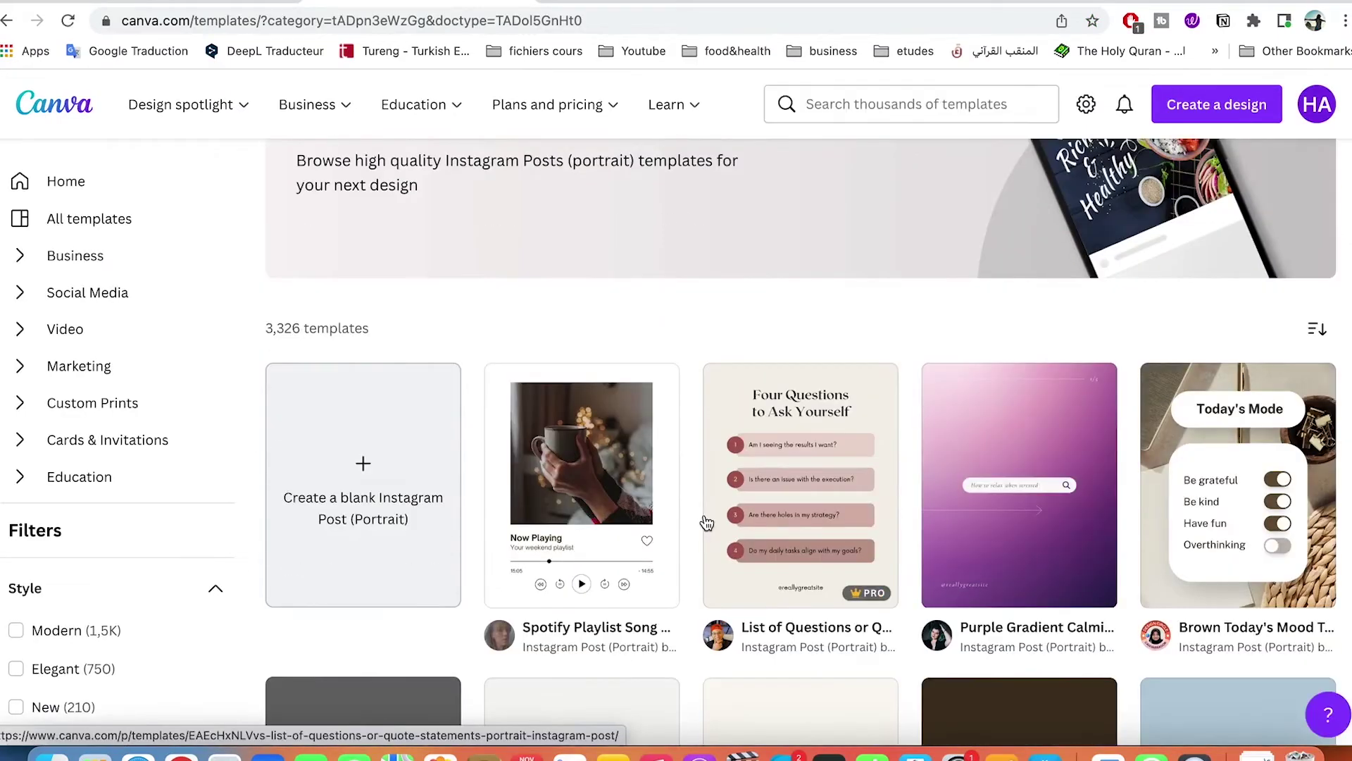
left_click(371, 427)
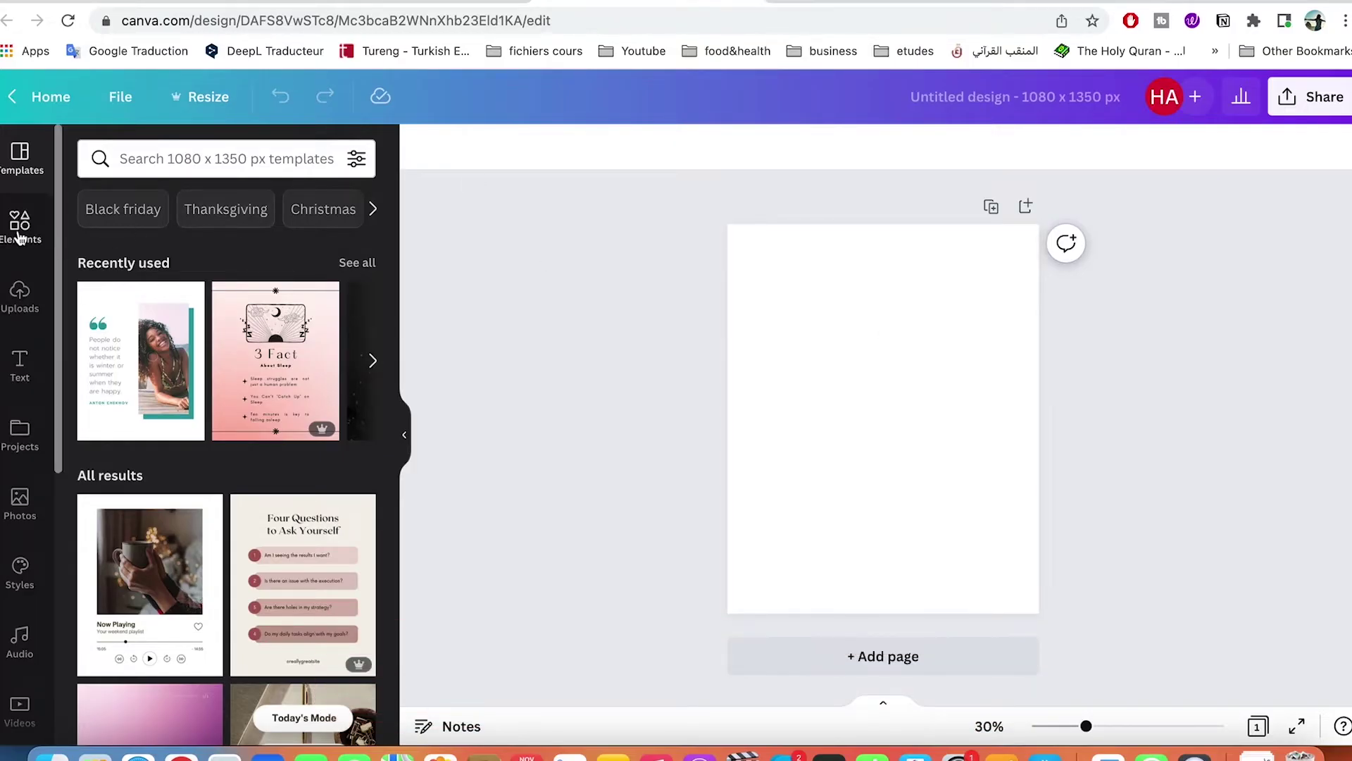
- Add the uploaded full-length studio photo of the woman in the long pale dress to the blank page
left_click(20, 296)
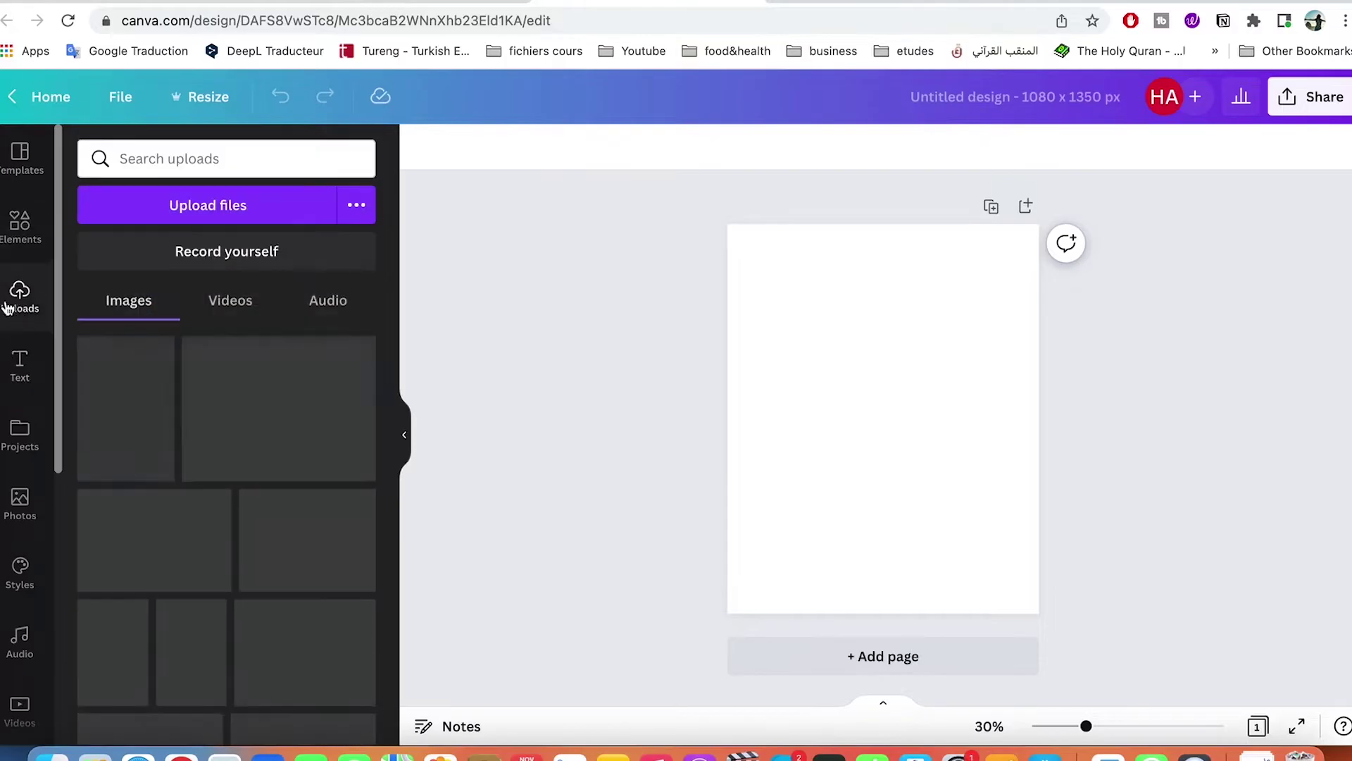
left_click(183, 211)
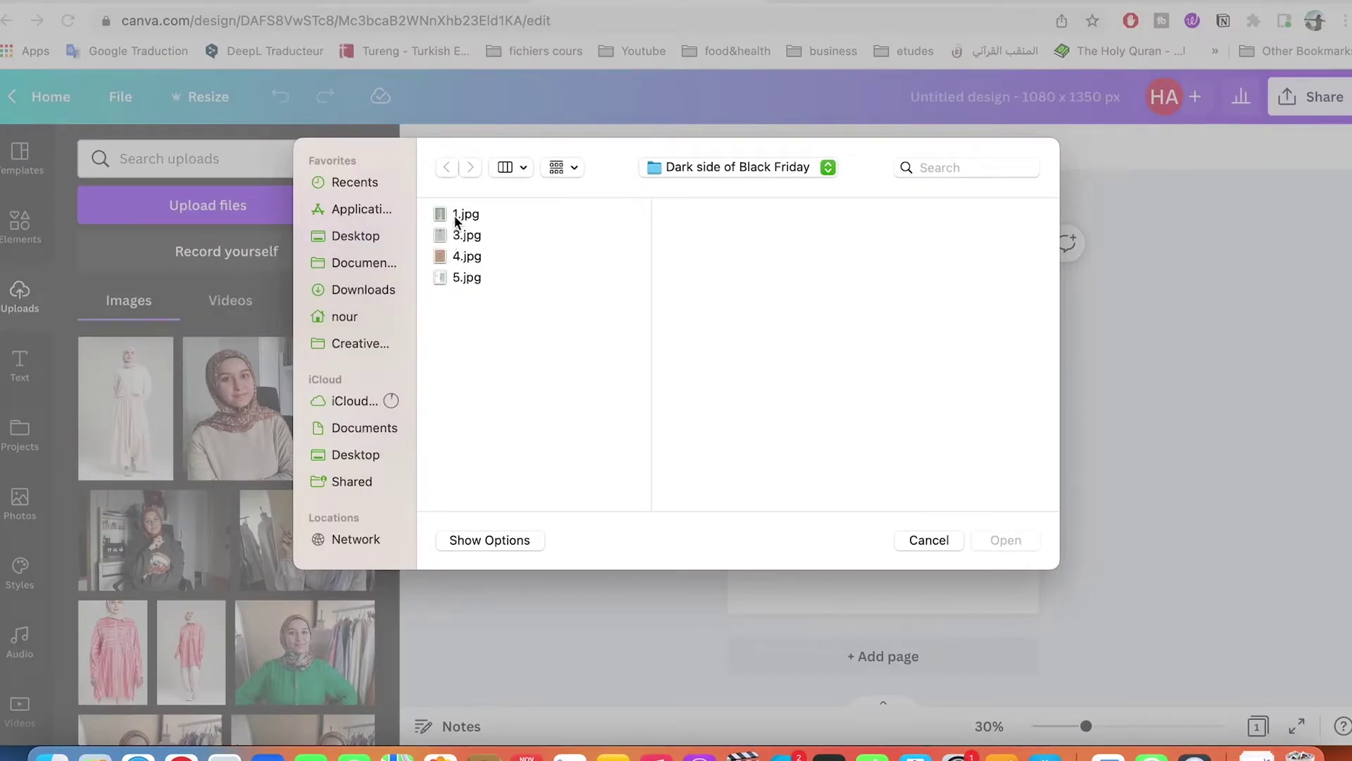
left_click(929, 540)
scroll(284, 655, "down", 10)
scroll(284, 655, "down", 15)
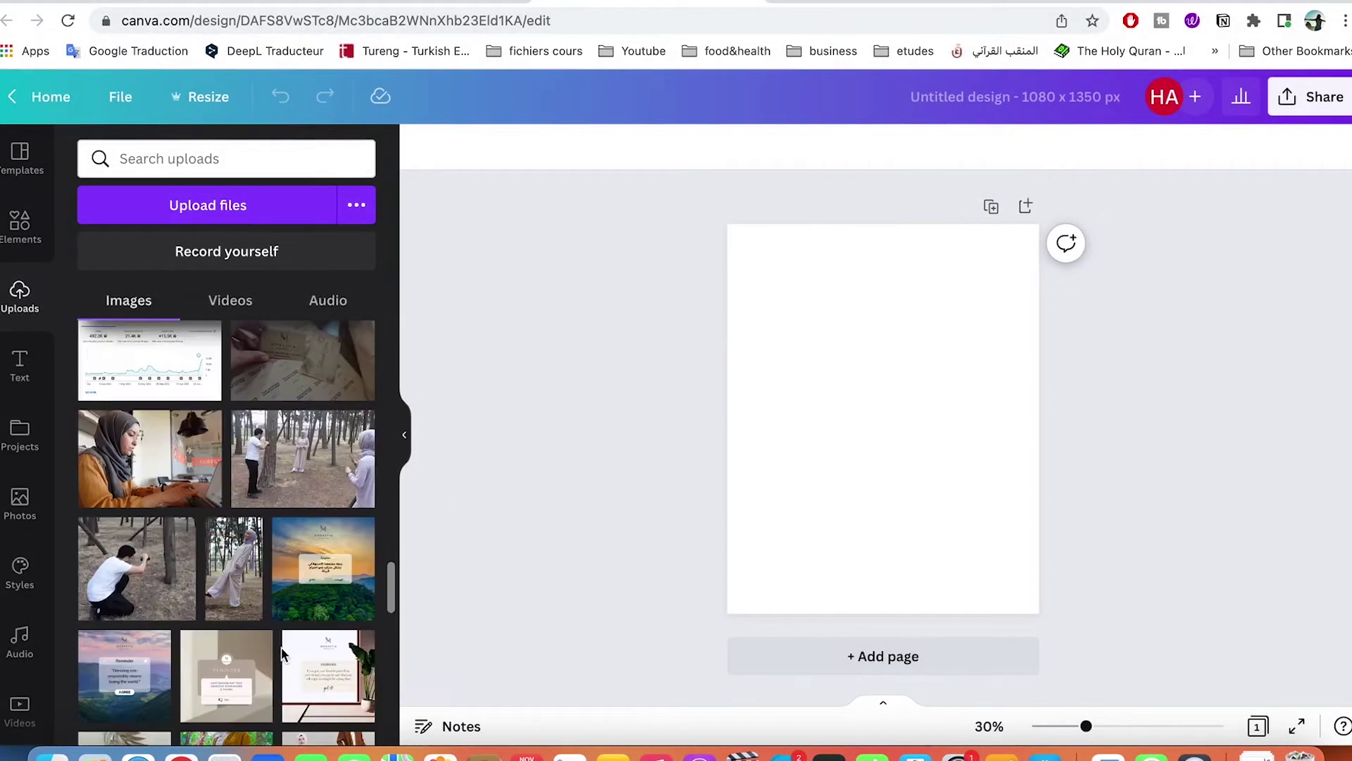
scroll(284, 655, "down", 4)
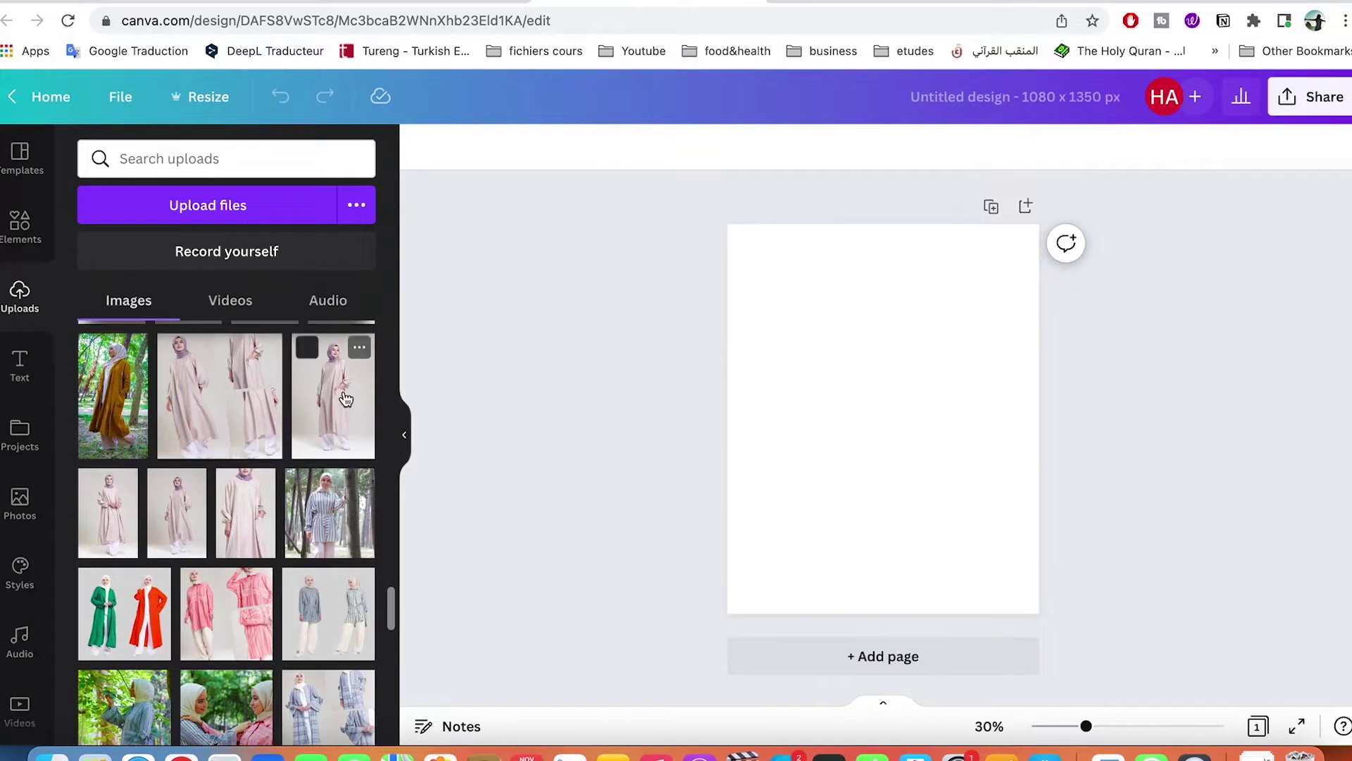
left_click(342, 387)
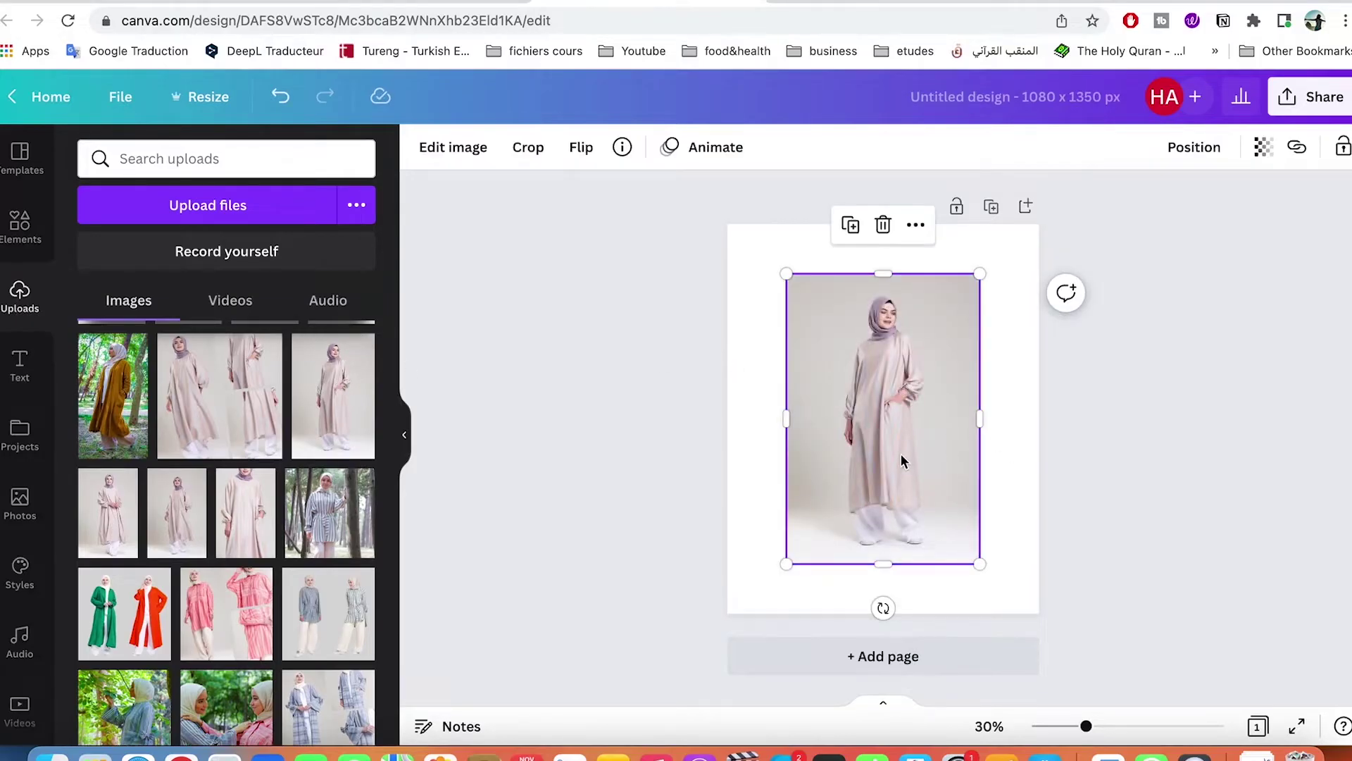
- Enlarge the photo to nearly the full page height and centre it on the page
left_click_drag(980, 564, 1002, 594)
left_click_drag(783, 273, 734, 234)
mouse_move(1001, 594)
left_mouse_down()
mouse_move(1020, 601)
mouse_move(997, 589)
left_mouse_up()
left_click_drag(901, 432, 906, 436)
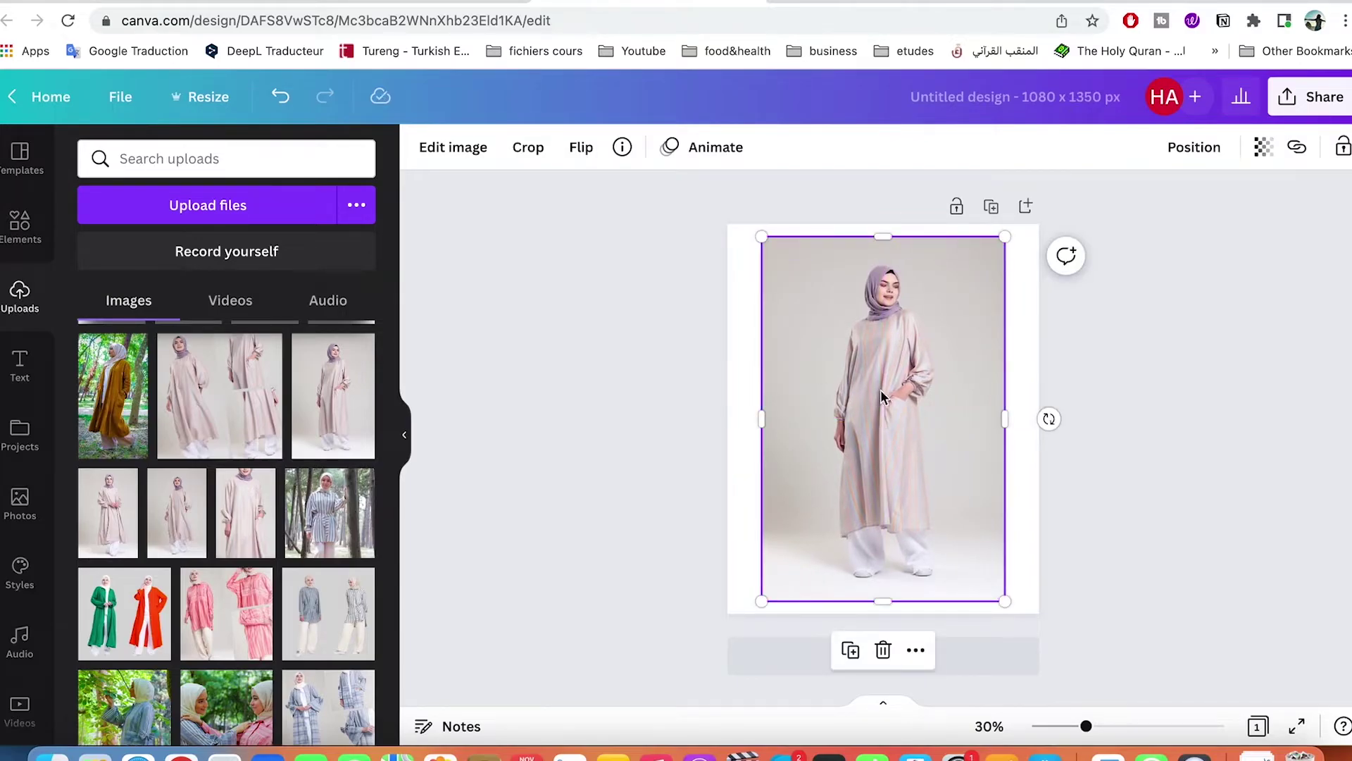
- Apply Auto Enhance to the photo at intensity 50
left_click(433, 159)
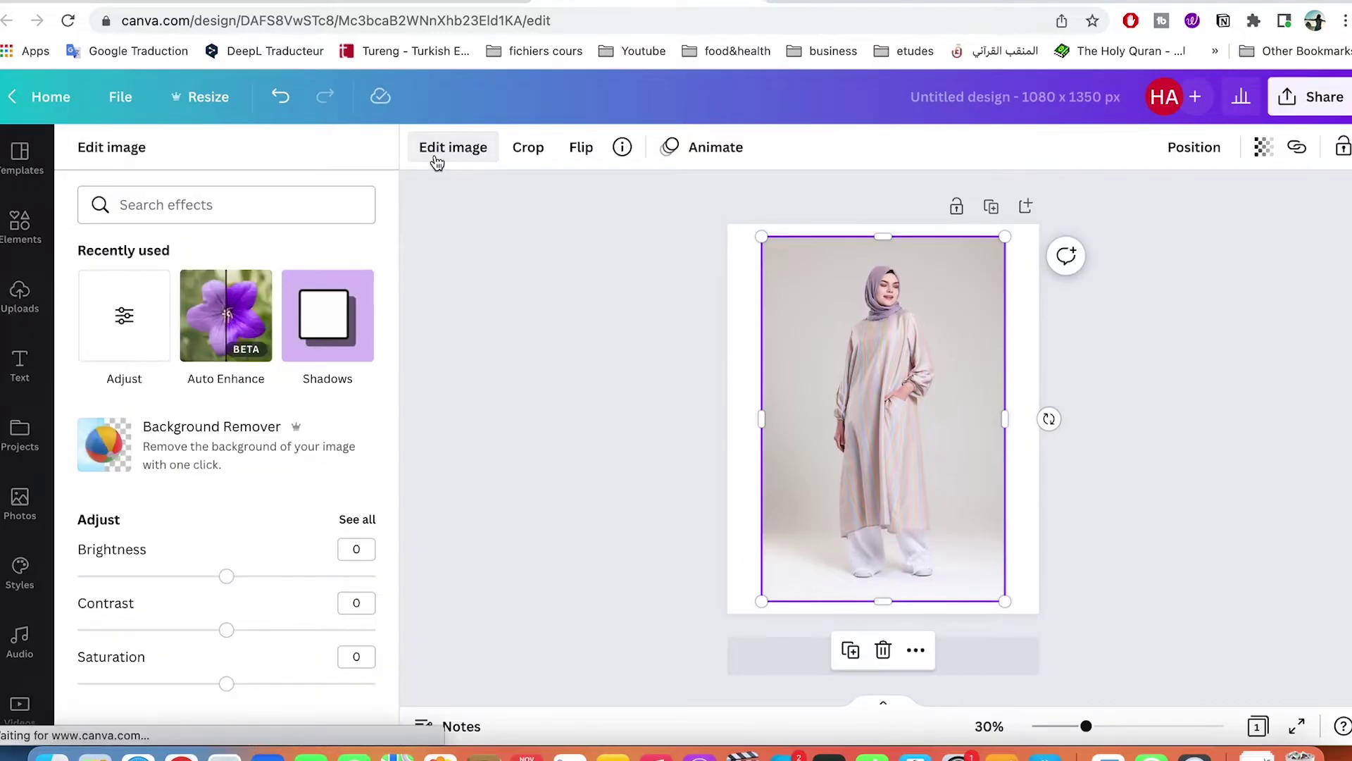
scroll(285, 483, "down", 1)
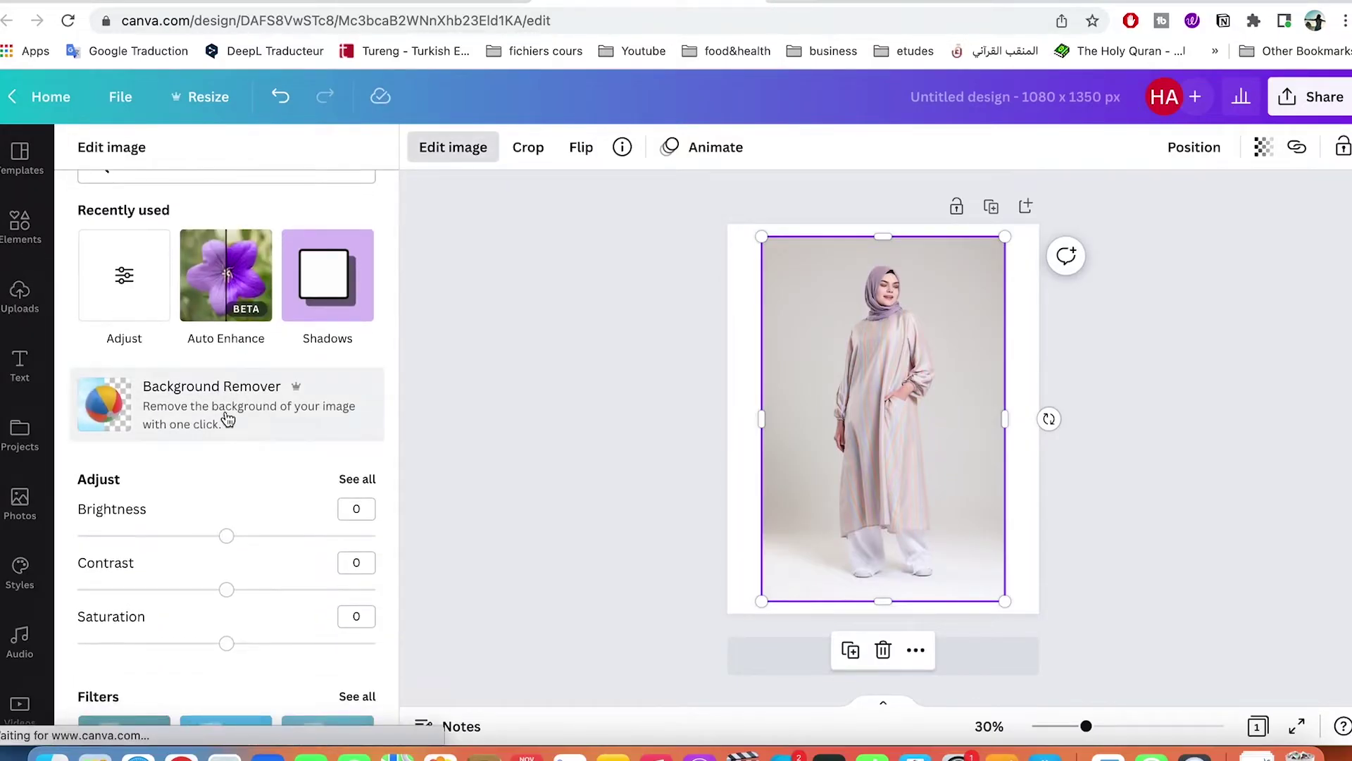
scroll(212, 366, "up", 1)
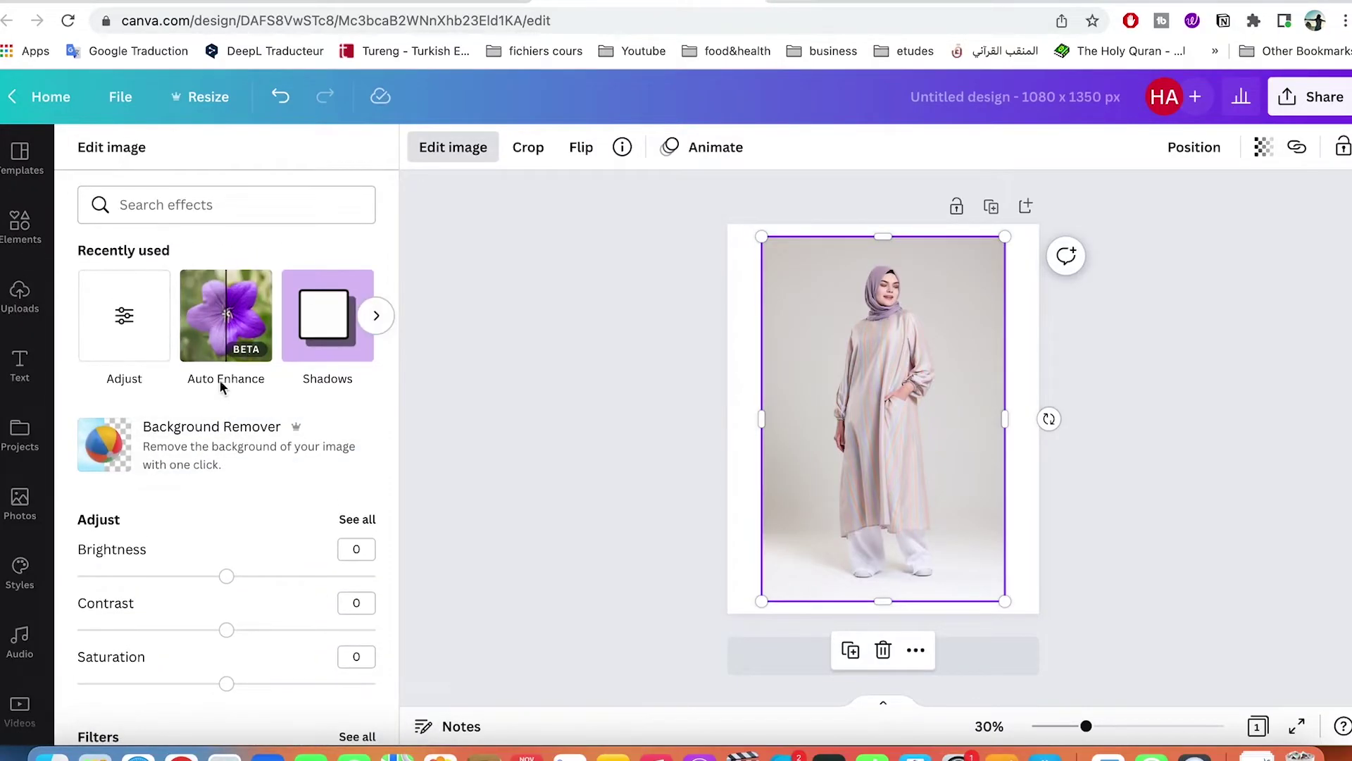
left_click(220, 323)
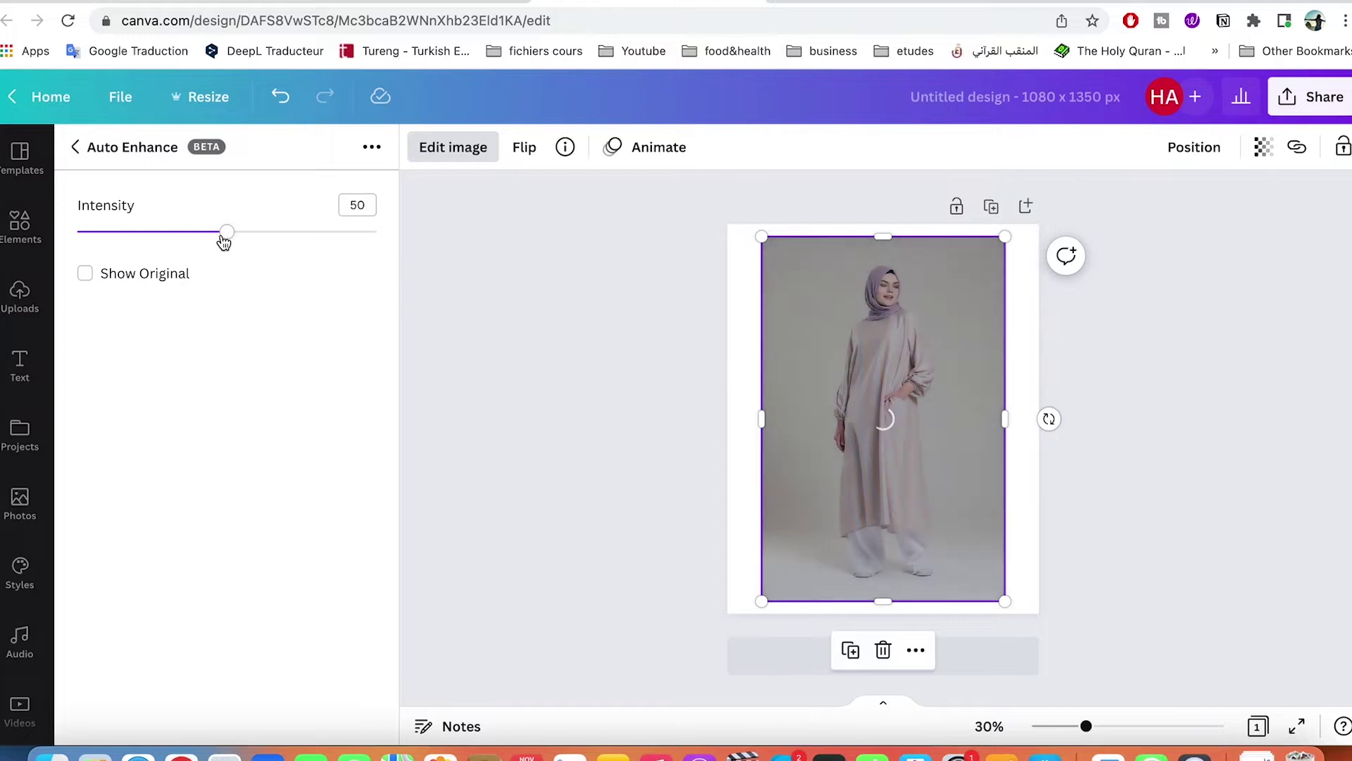
mouse_move(1086, 725)
left_mouse_down()
mouse_move(1114, 734)
mouse_move(1071, 736)
mouse_move(1099, 735)
left_mouse_up()
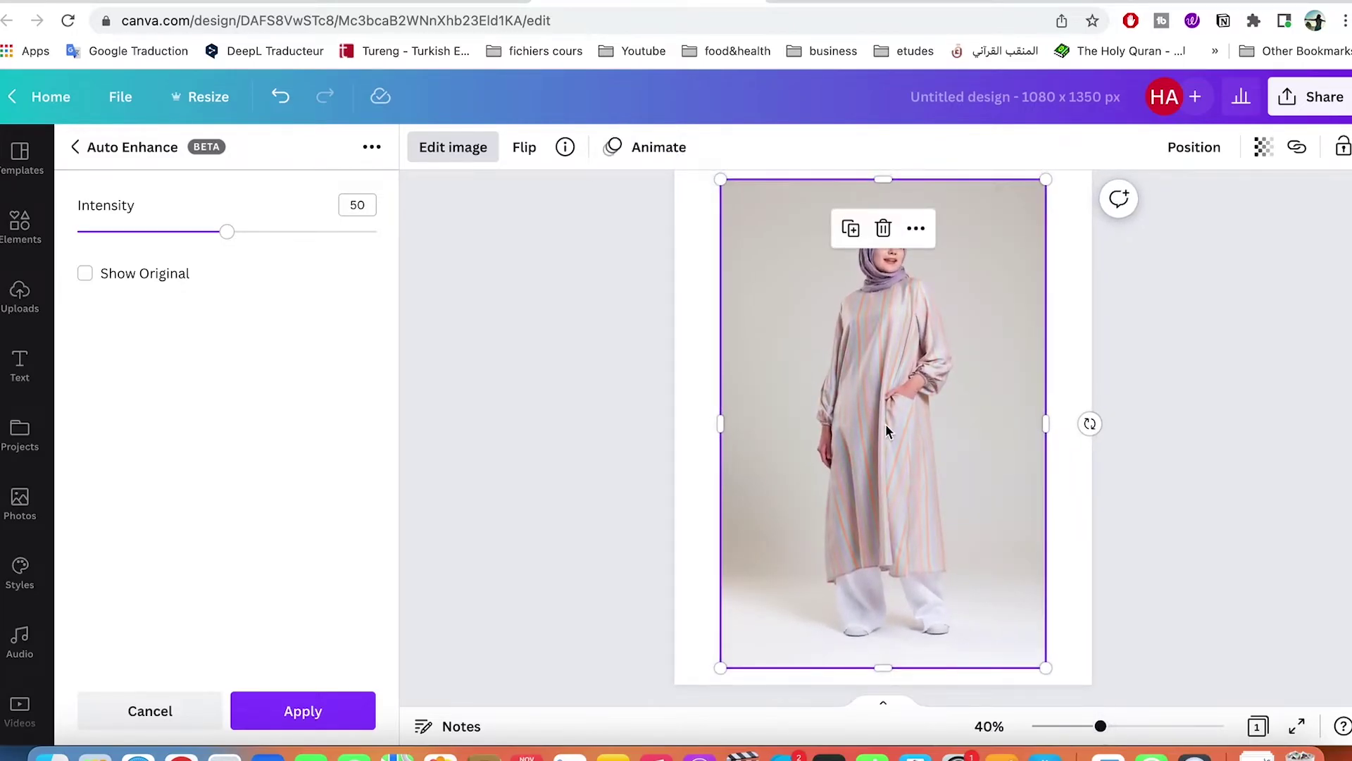
left_click(881, 294)
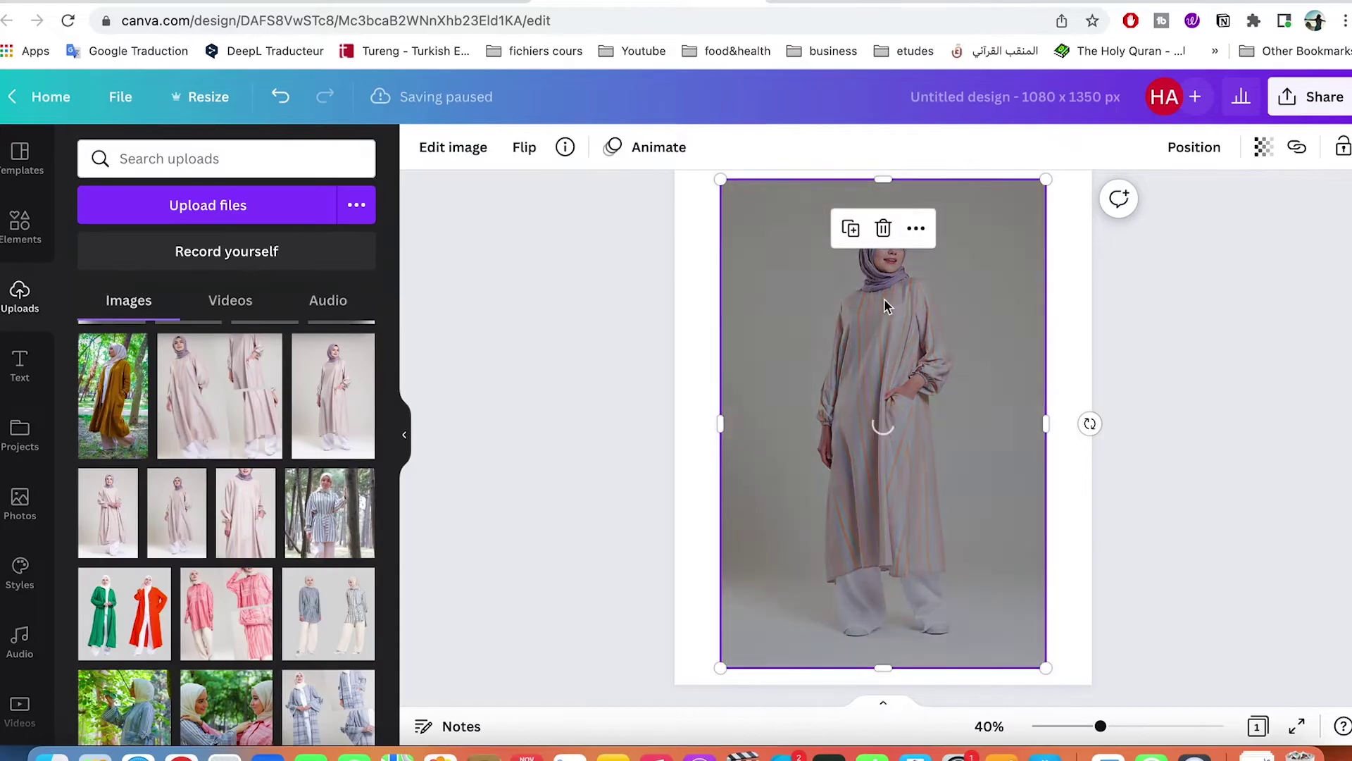
left_click(436, 149)
left_click(222, 316)
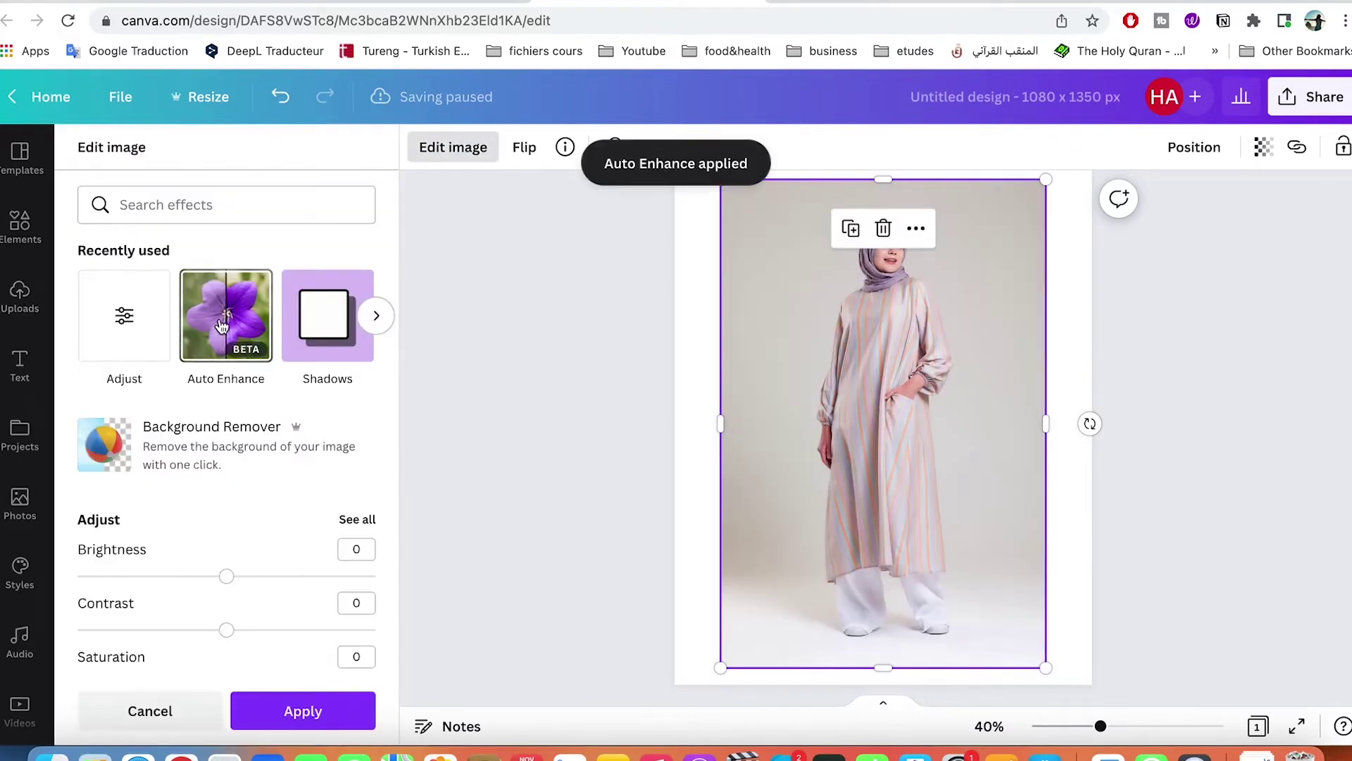
left_click_drag(229, 237, 345, 231)
key("Escape")
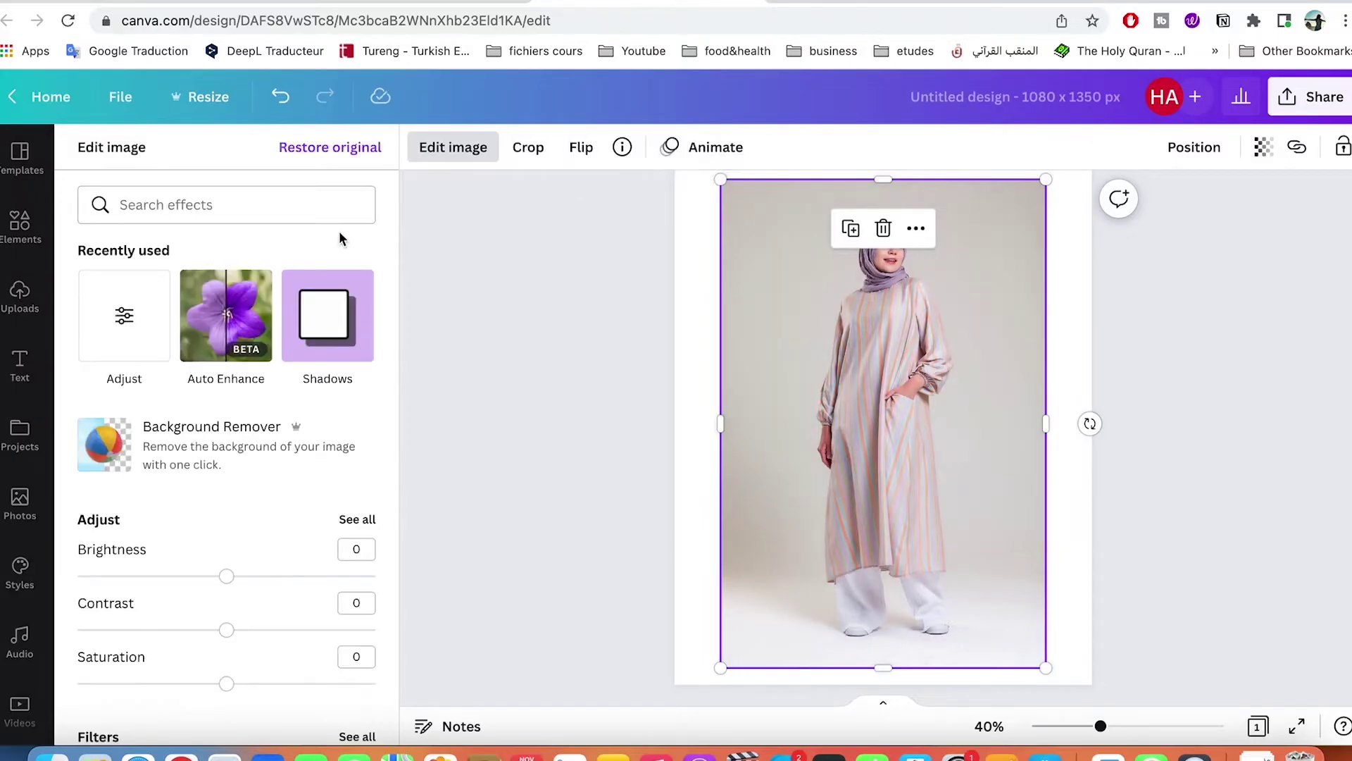
- Apply a second round of Auto Enhance to the photo at intensity 50 and reselect the photo
left_click(231, 310)
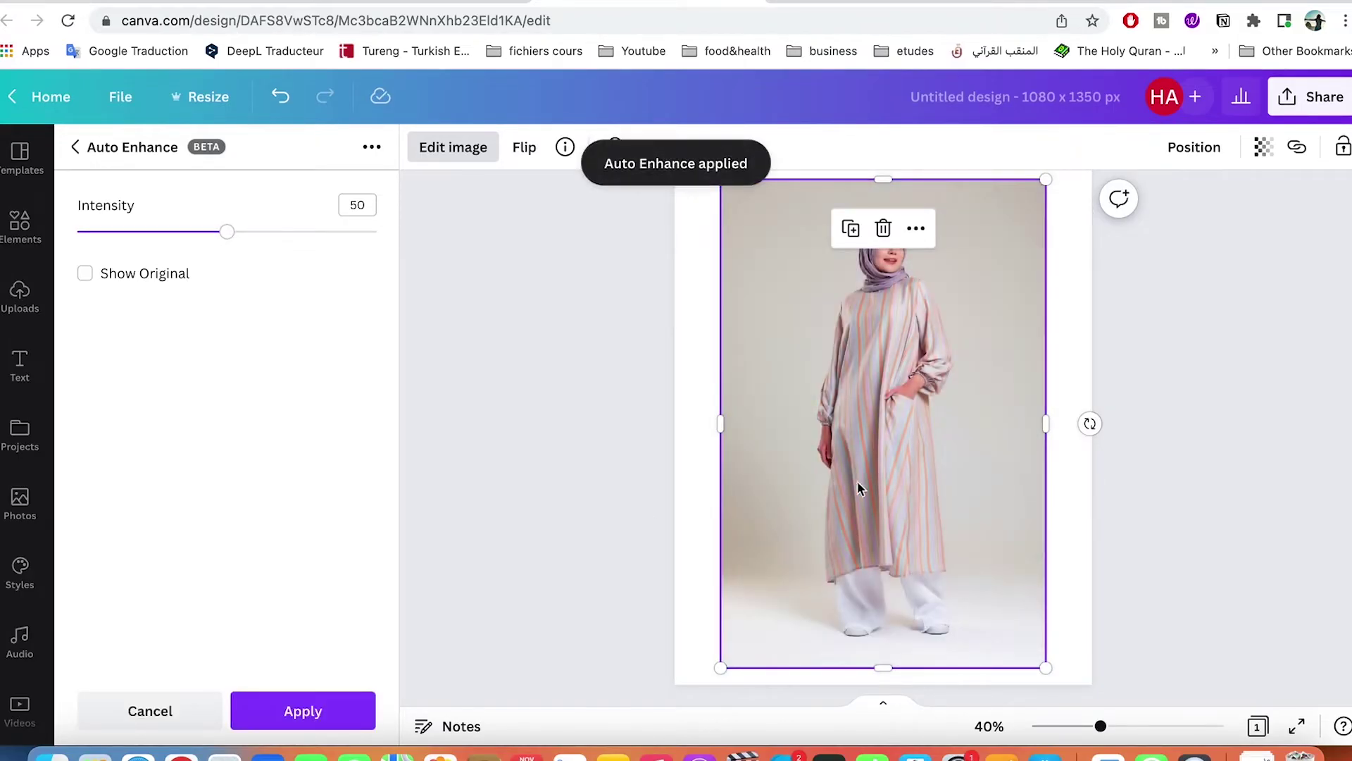
left_click(632, 369)
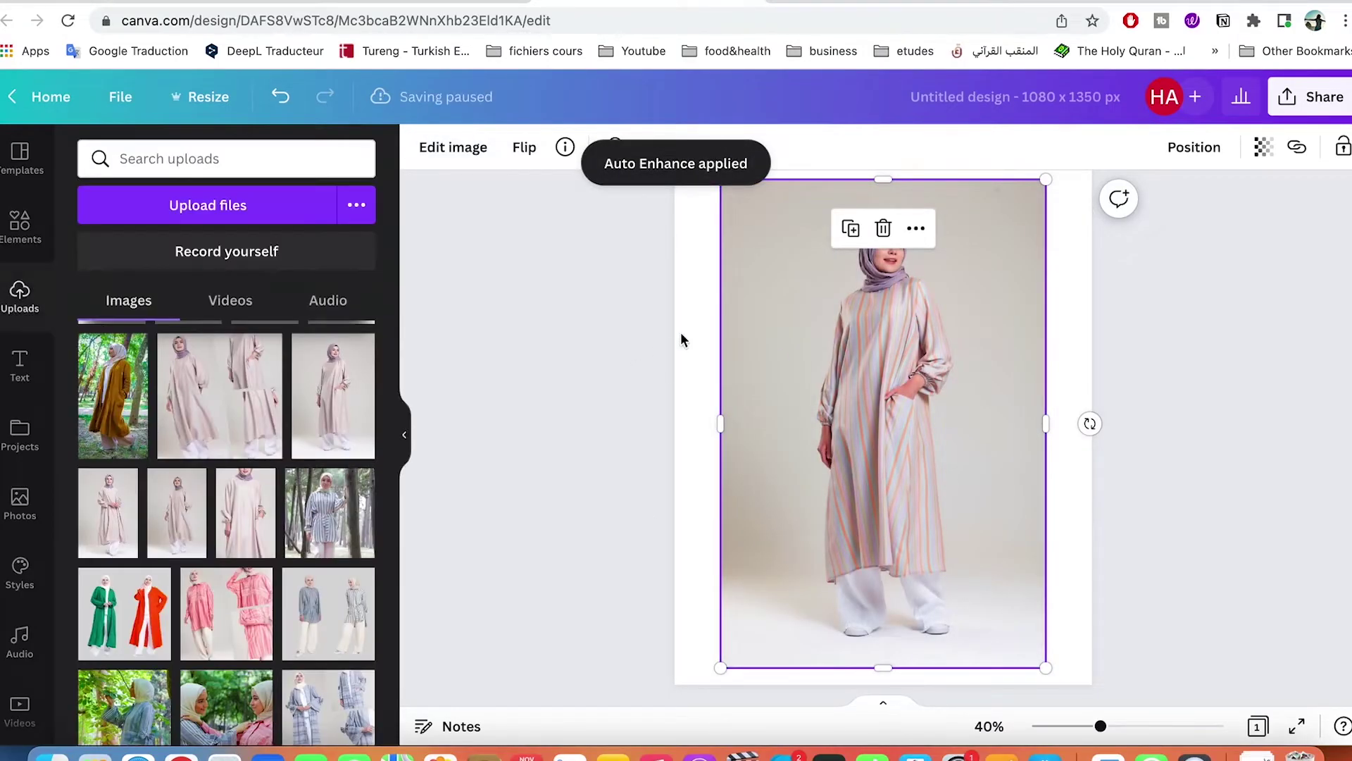
left_click(1143, 324)
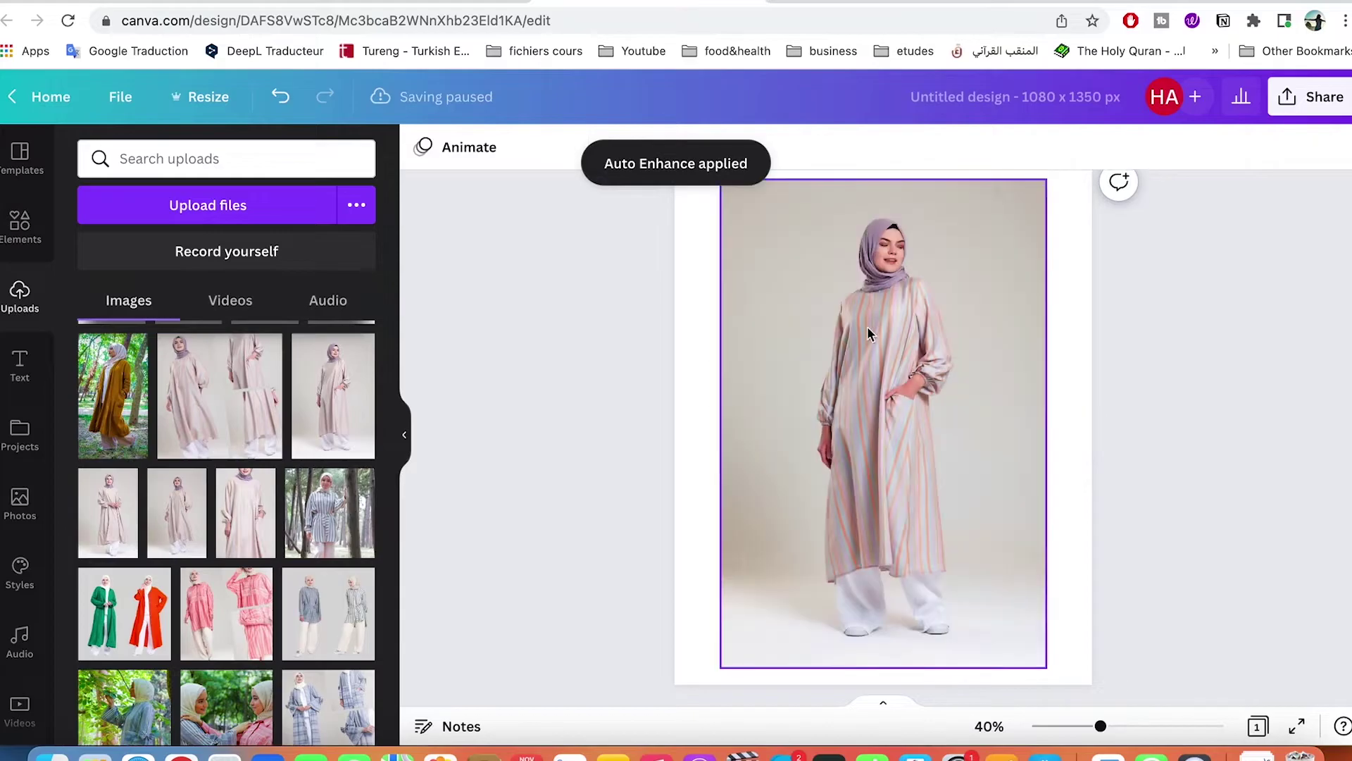
left_click(859, 472)
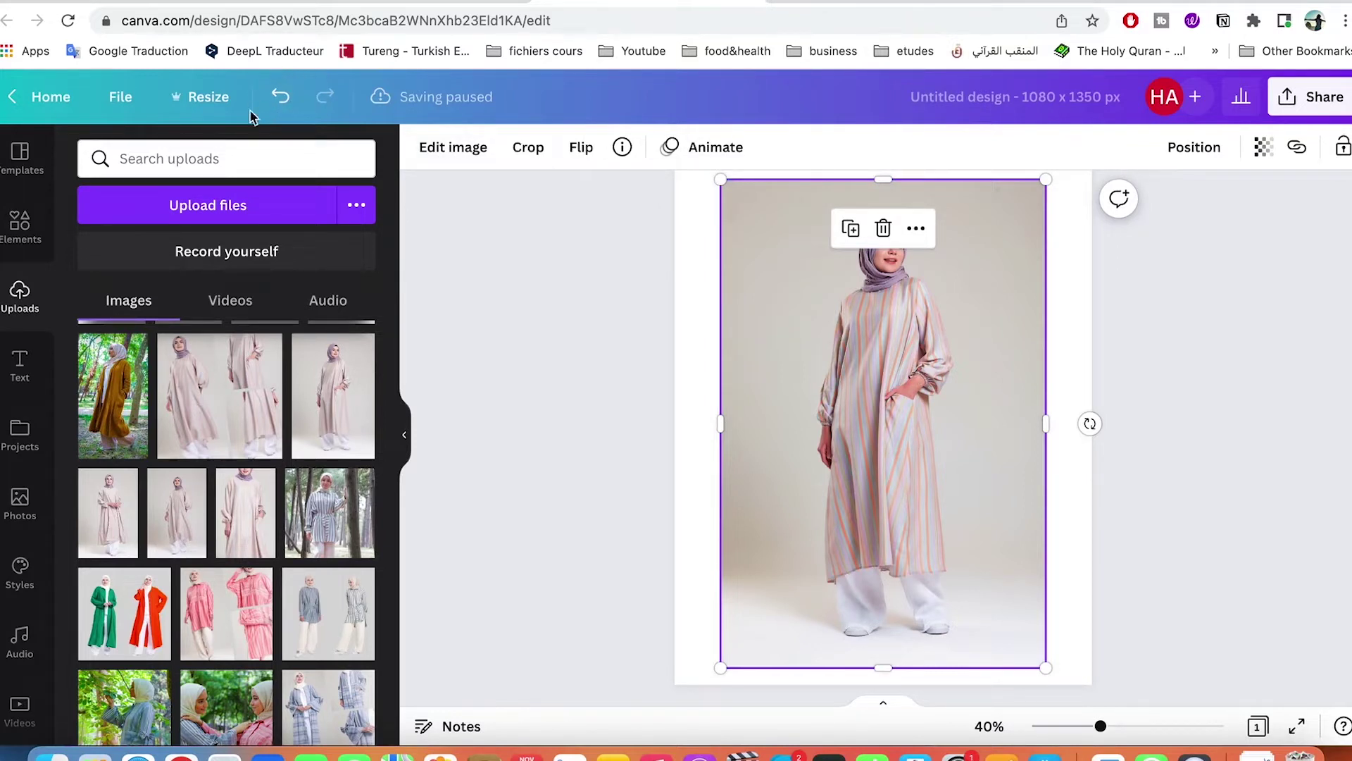
- Undo the last Auto Enhance, and adjust the photo with Brightness at -2 and Contrast at 13
left_click(280, 97)
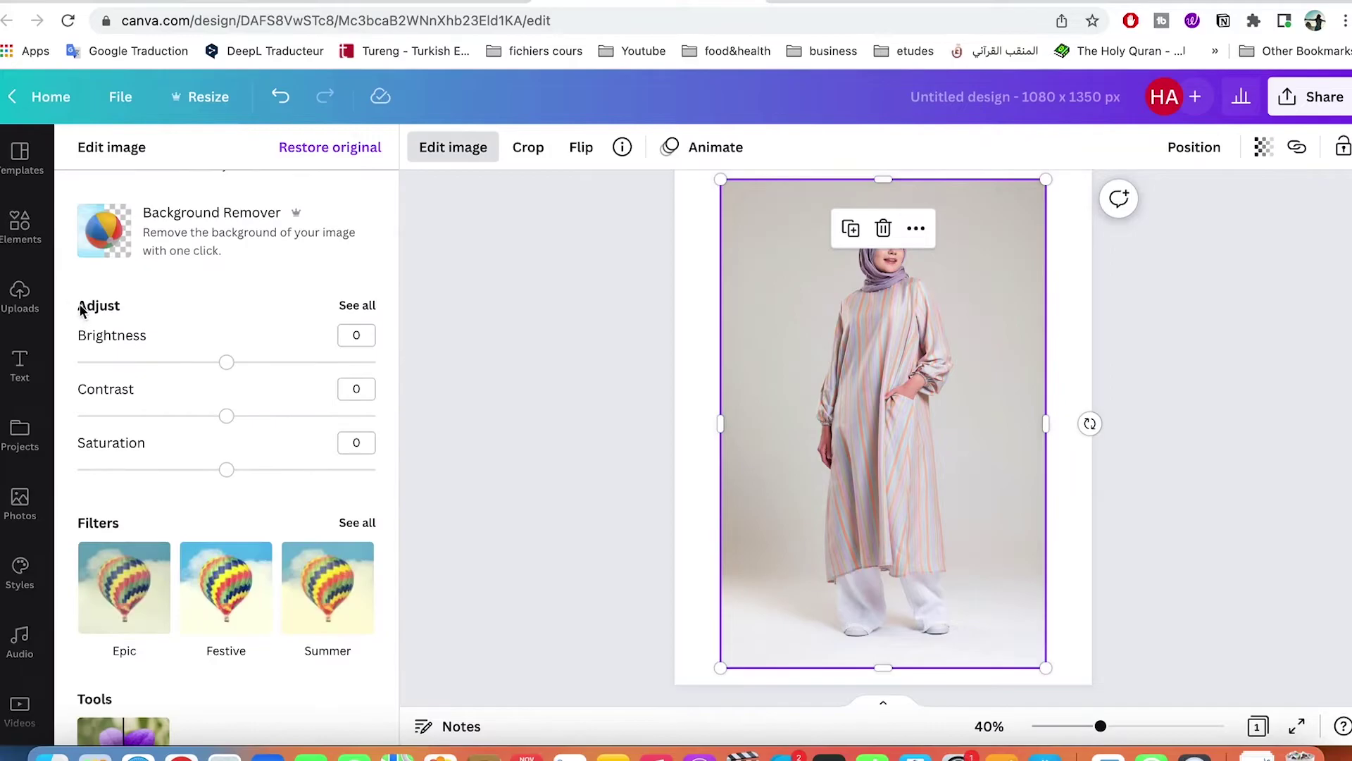
left_click(358, 305)
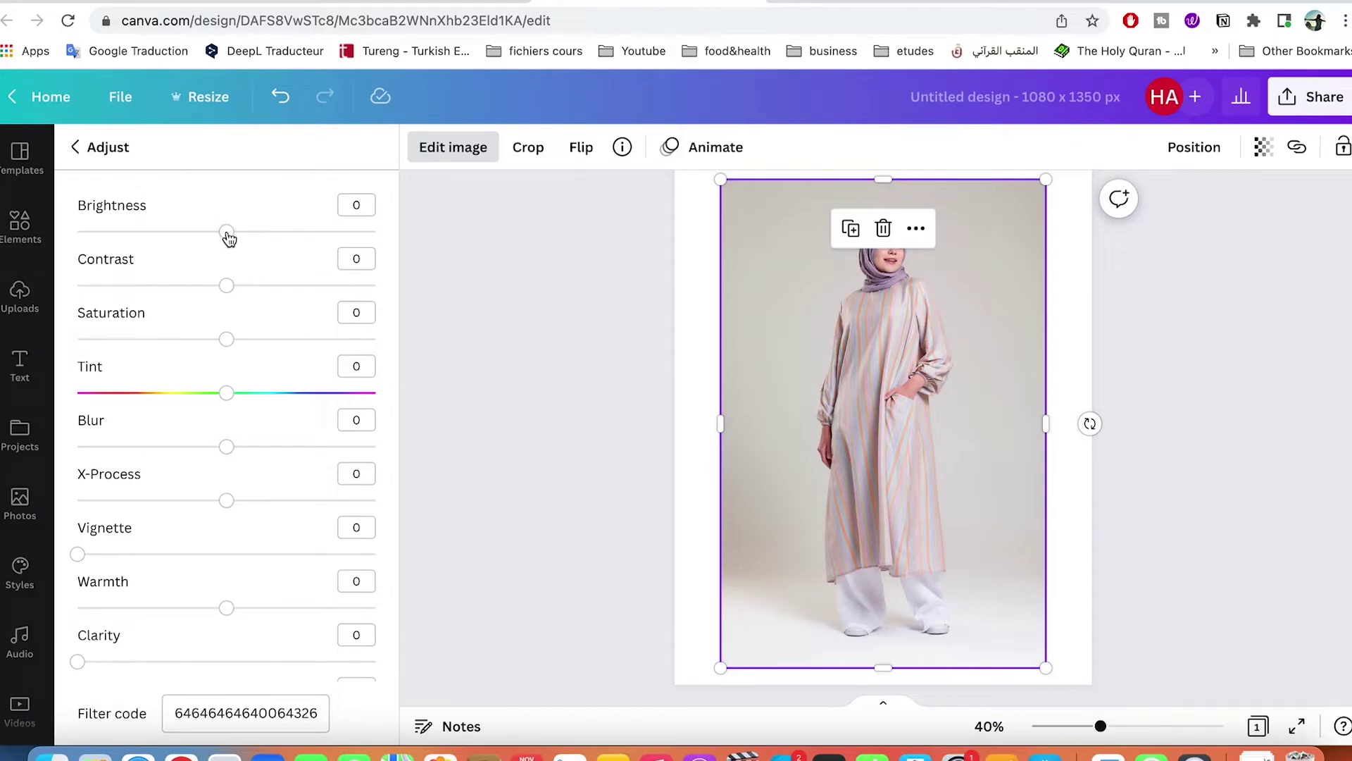
mouse_move(229, 238)
left_mouse_down()
mouse_move(263, 238)
mouse_move(159, 238)
mouse_move(248, 236)
mouse_move(227, 235)
left_mouse_up()
left_click_drag(1101, 726, 1133, 726)
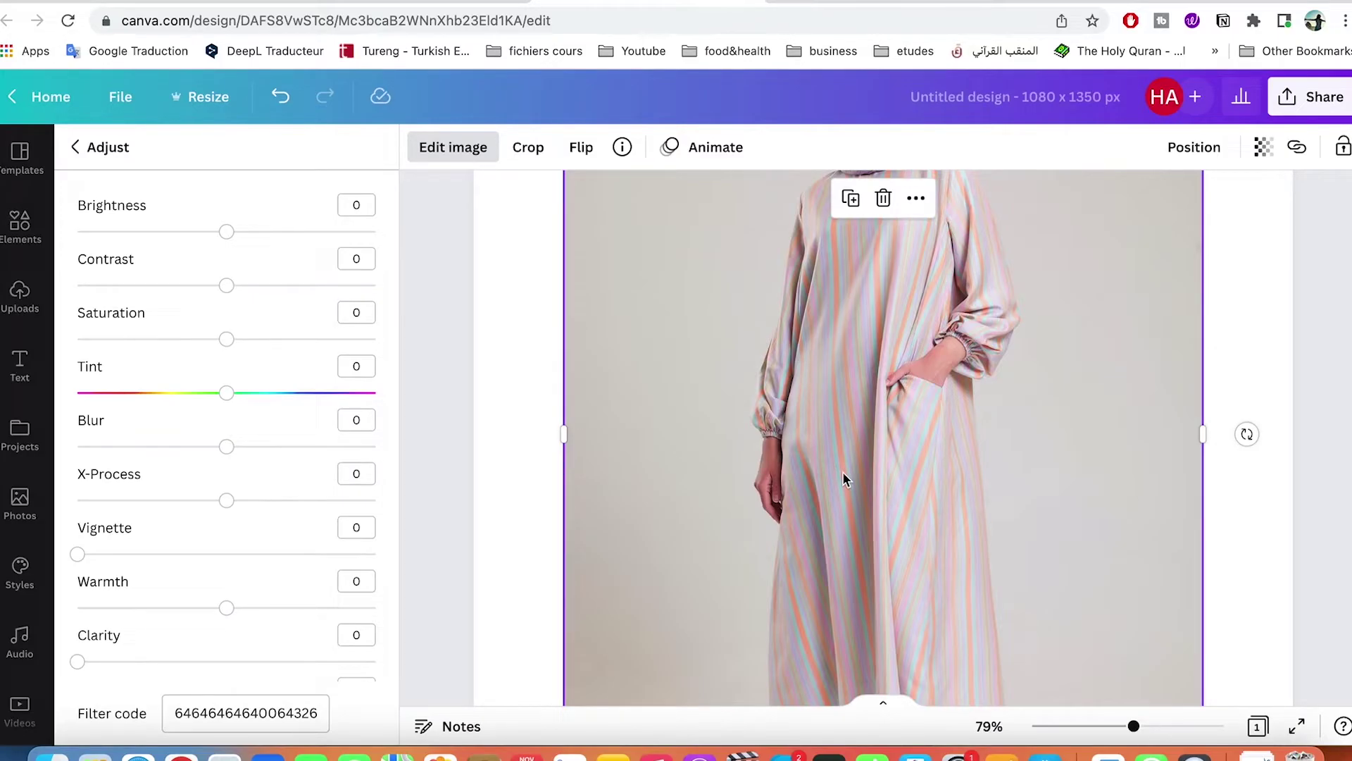
scroll(844, 476, "up", 3)
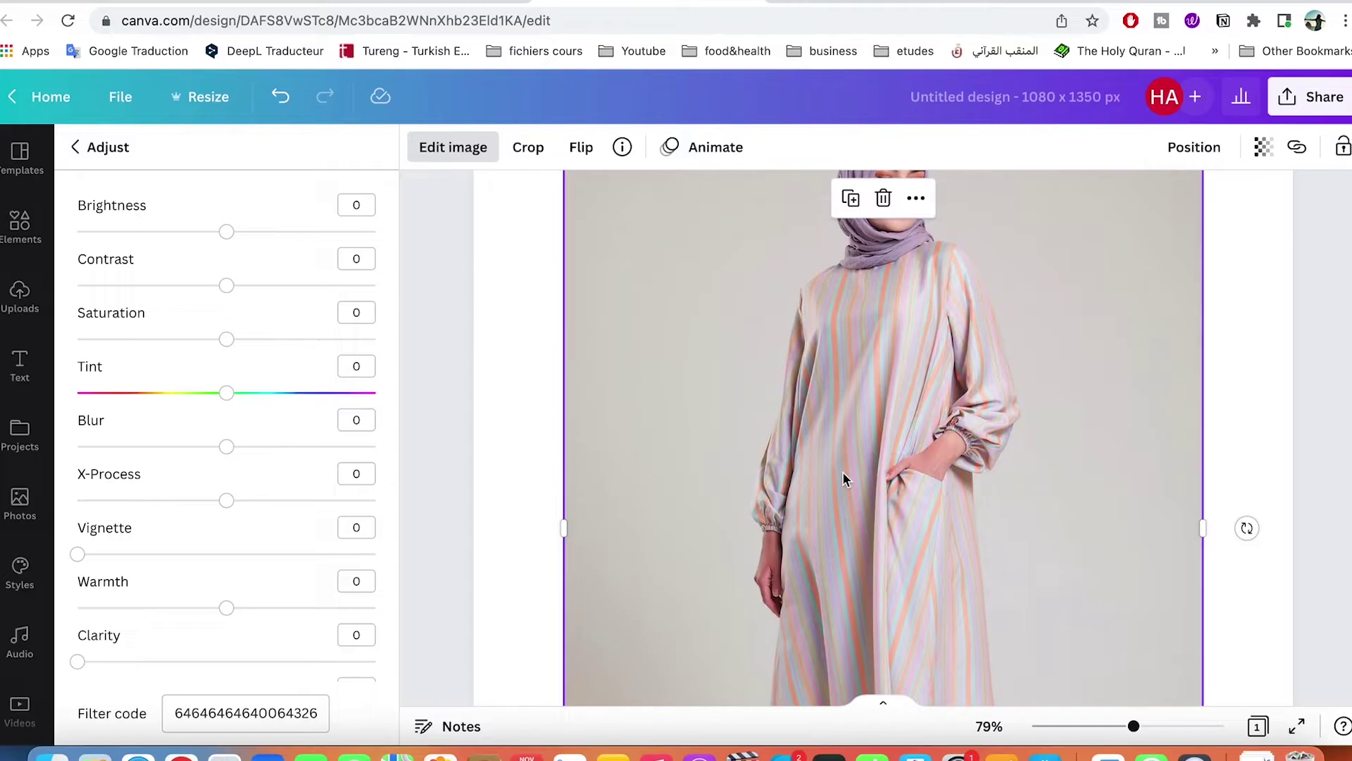
scroll(843, 471, "up", 2)
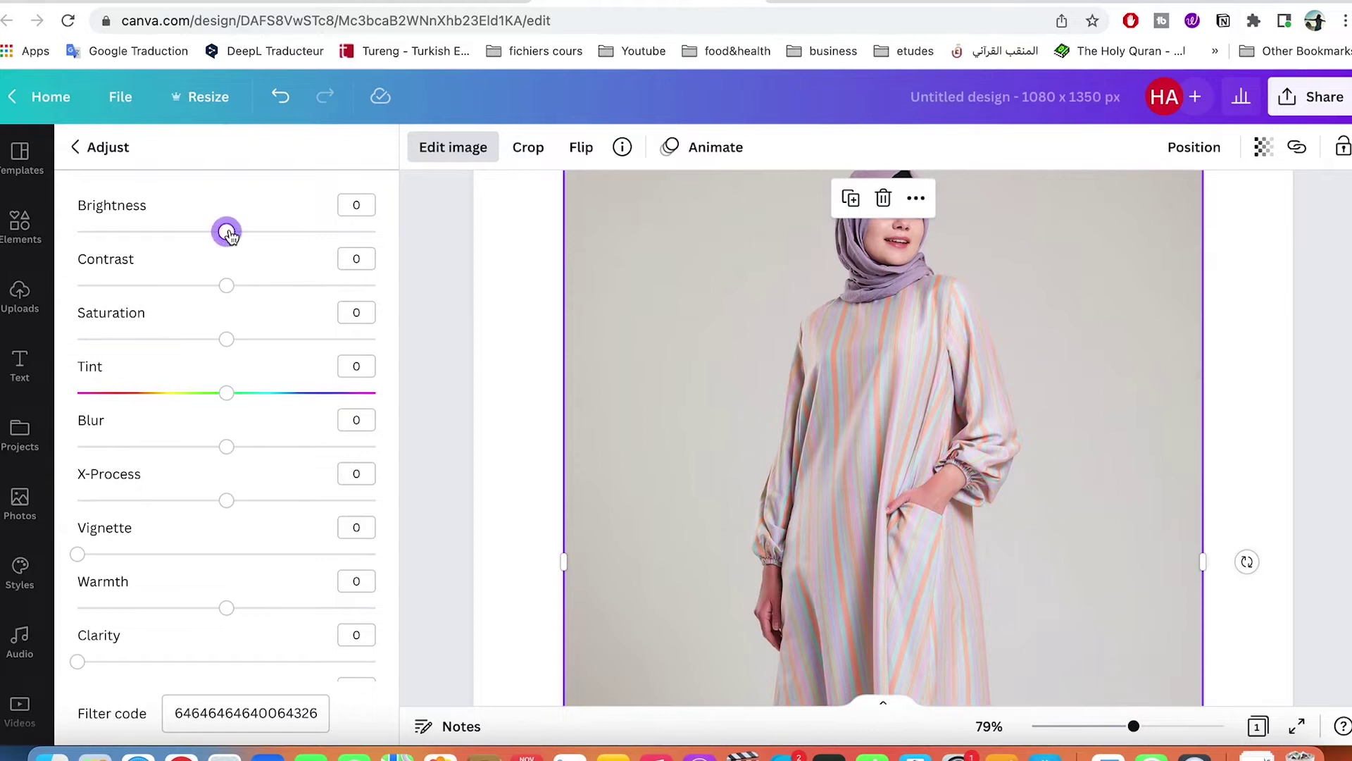
mouse_move(226, 234)
left_mouse_down()
mouse_move(212, 235)
mouse_move(224, 234)
left_mouse_up()
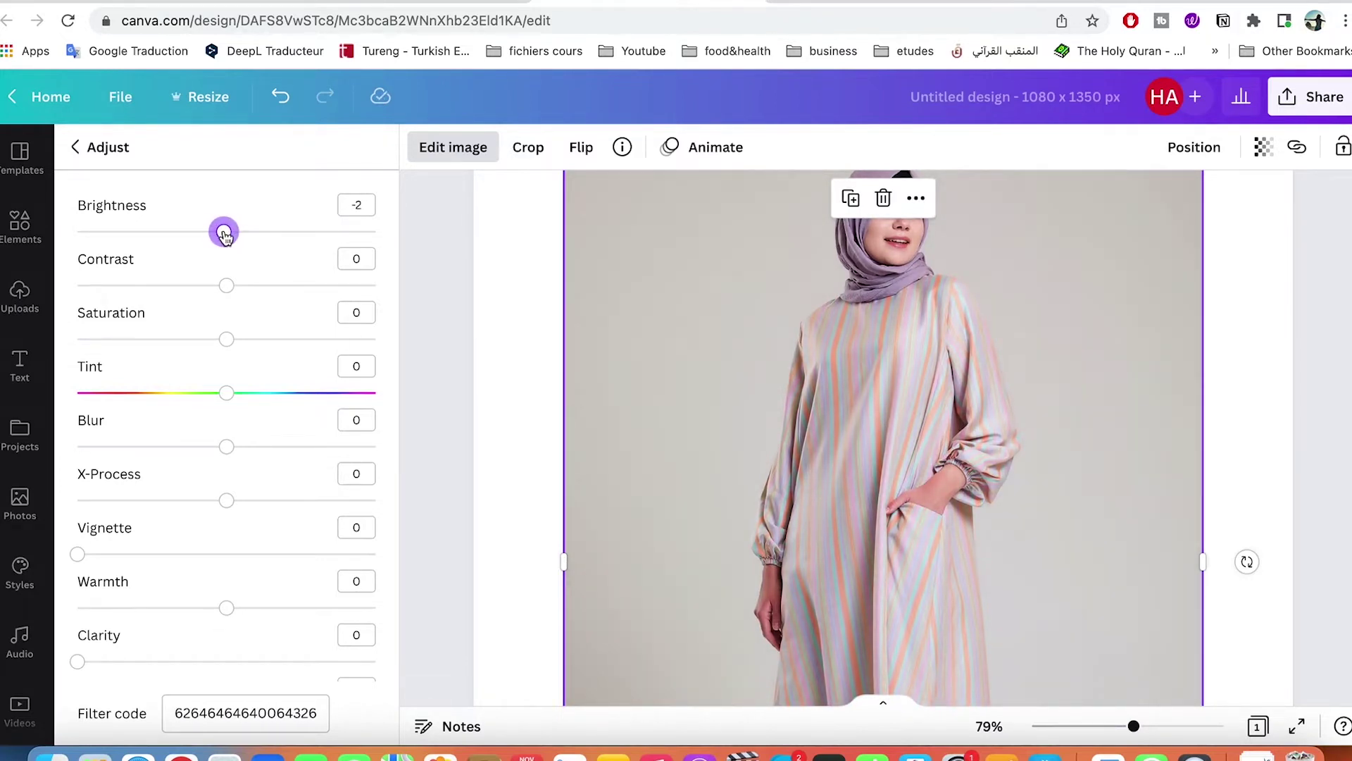
mouse_move(229, 292)
left_mouse_down()
mouse_move(264, 292)
mouse_move(247, 291)
left_mouse_up()
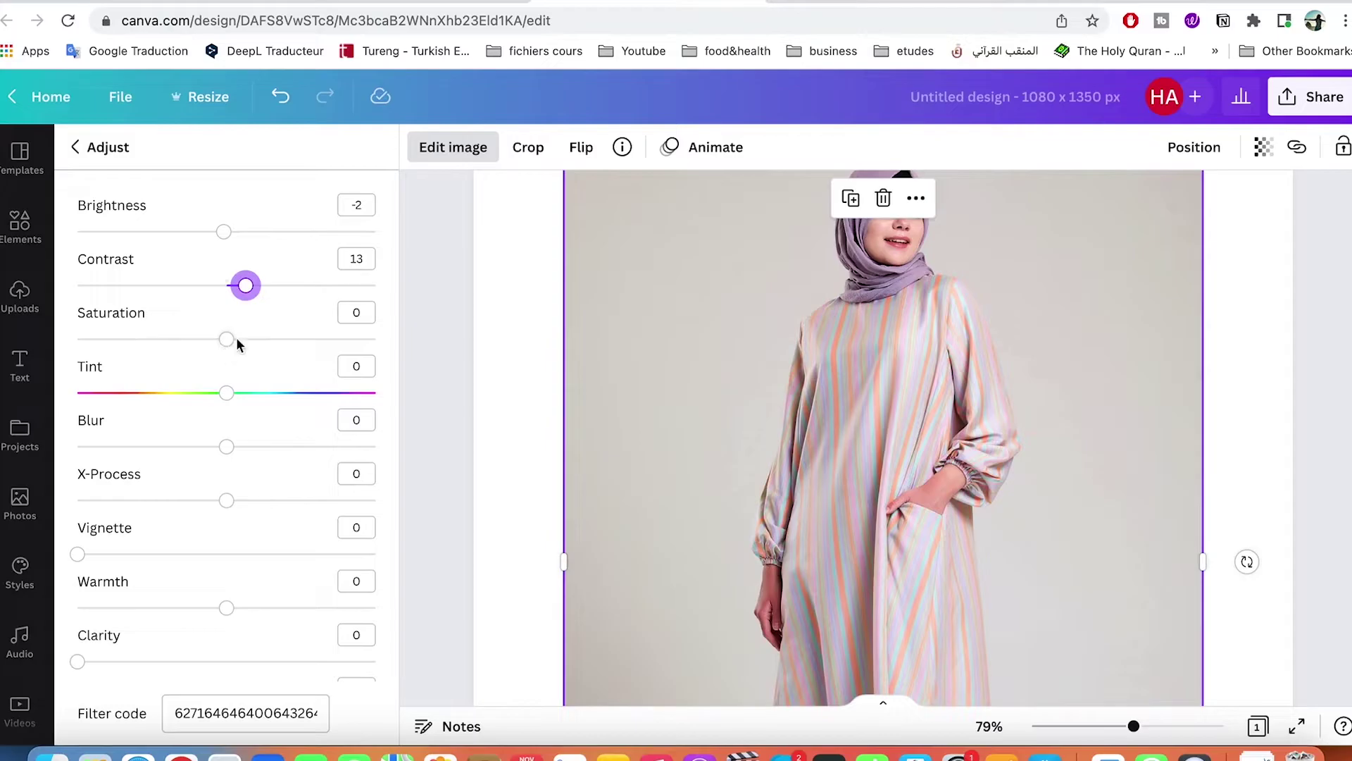
- Try small Saturation and X-Process changes on the photo and return both to 0
mouse_move(234, 345)
left_mouse_down()
mouse_move(294, 341)
mouse_move(166, 345)
mouse_move(236, 350)
left_mouse_up()
scroll(232, 451, "down", 4)
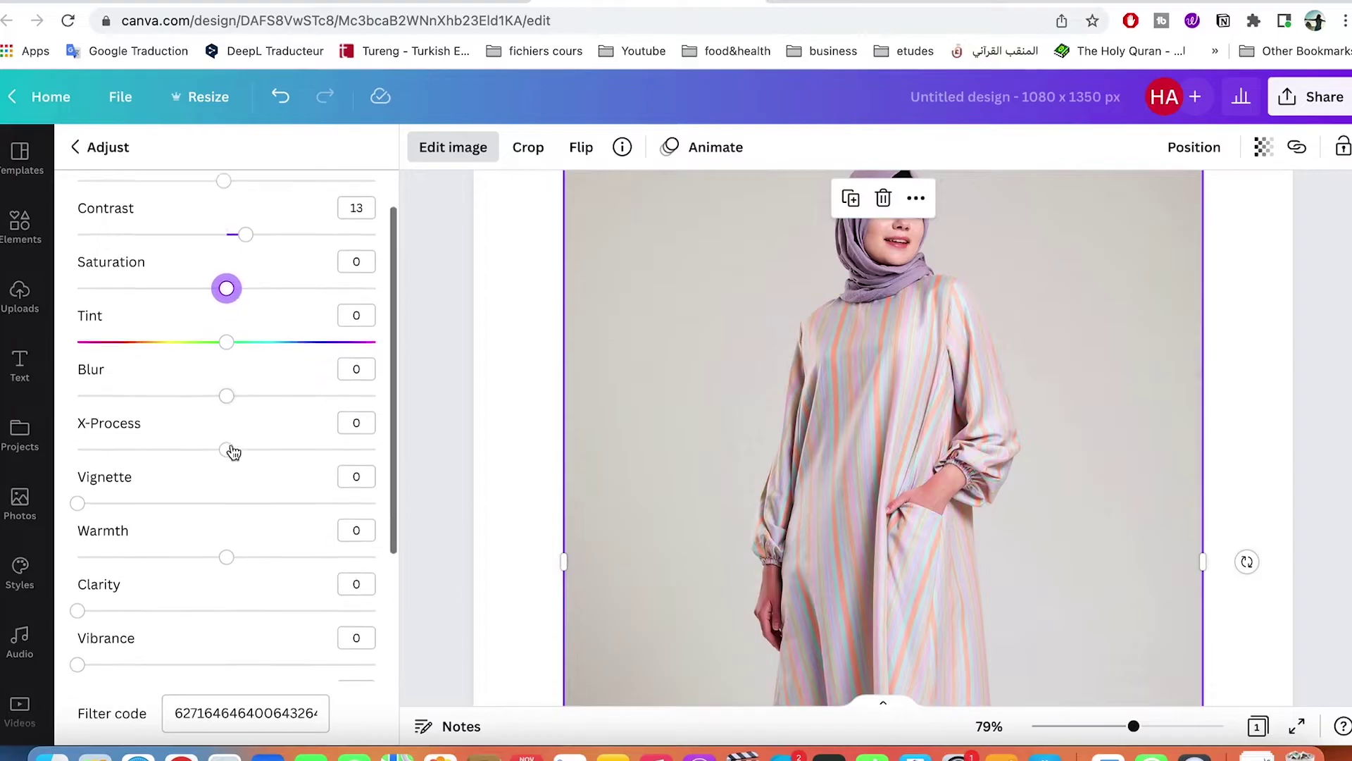
mouse_move(226, 265)
left_mouse_down()
mouse_move(278, 270)
mouse_move(168, 269)
mouse_move(215, 275)
left_mouse_up()
mouse_move(224, 274)
left_mouse_down()
mouse_move(204, 274)
mouse_move(225, 274)
left_mouse_up()
scroll(88, 435, "down", 1)
- Set the photo's Clarity to 35, Vibrance to 36 and Highlights to -9
left_click_drag(88, 434, 183, 436)
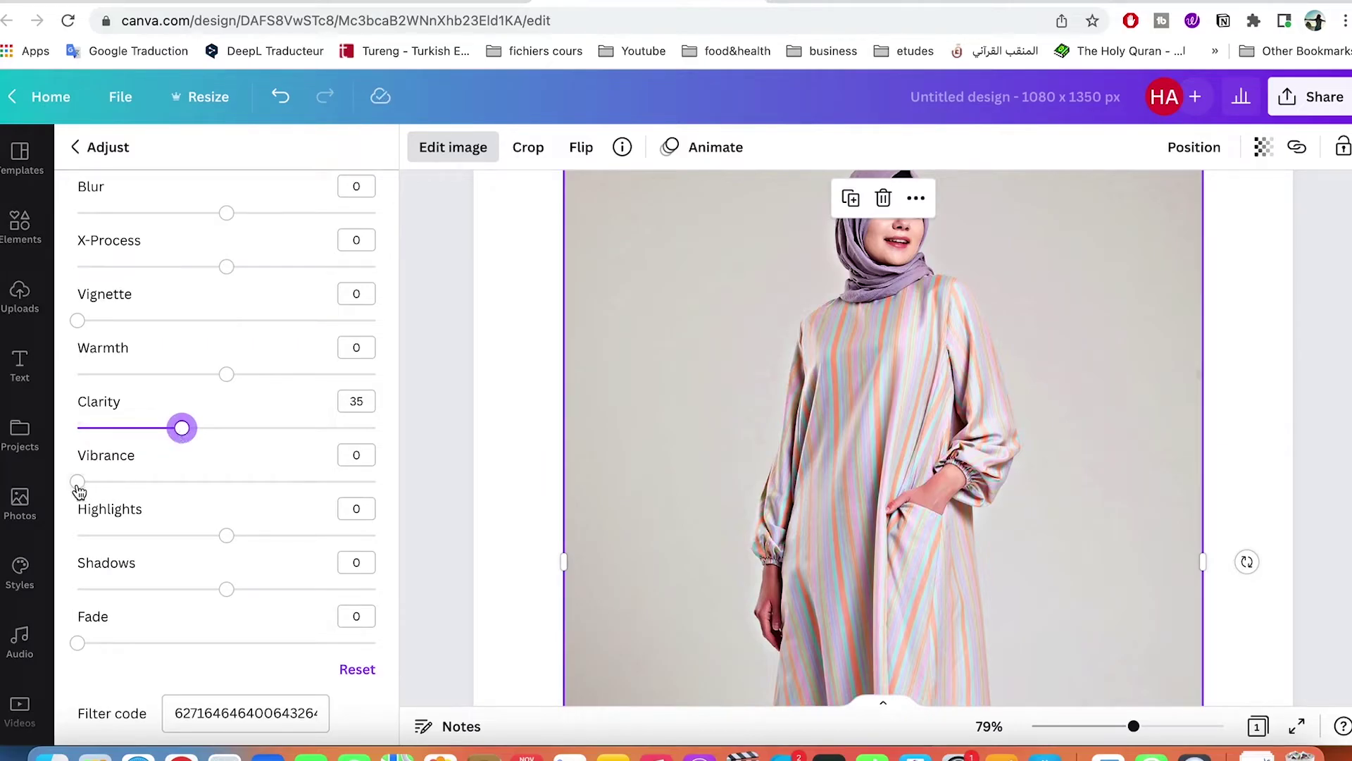
left_click_drag(79, 486, 186, 486)
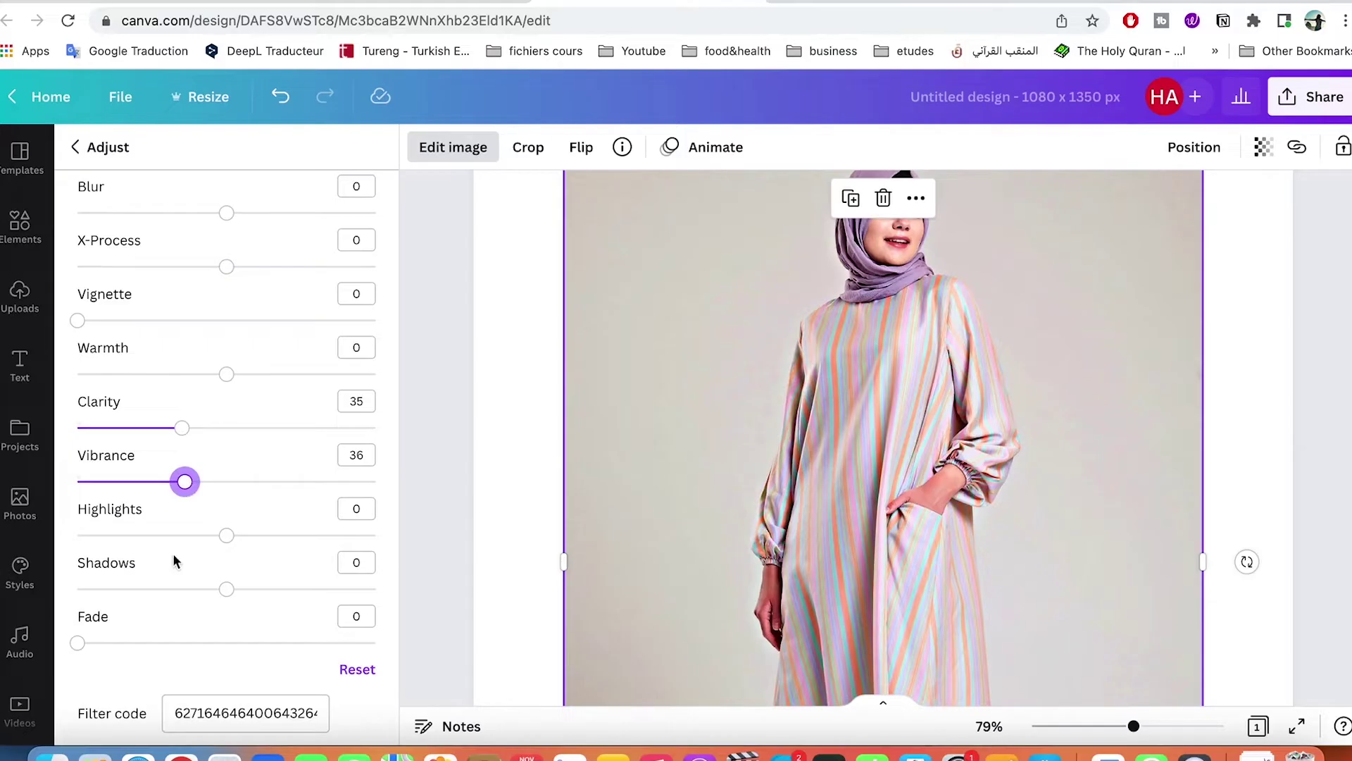
mouse_move(226, 542)
left_mouse_down()
mouse_move(281, 540)
mouse_move(187, 540)
mouse_move(215, 548)
left_mouse_up()
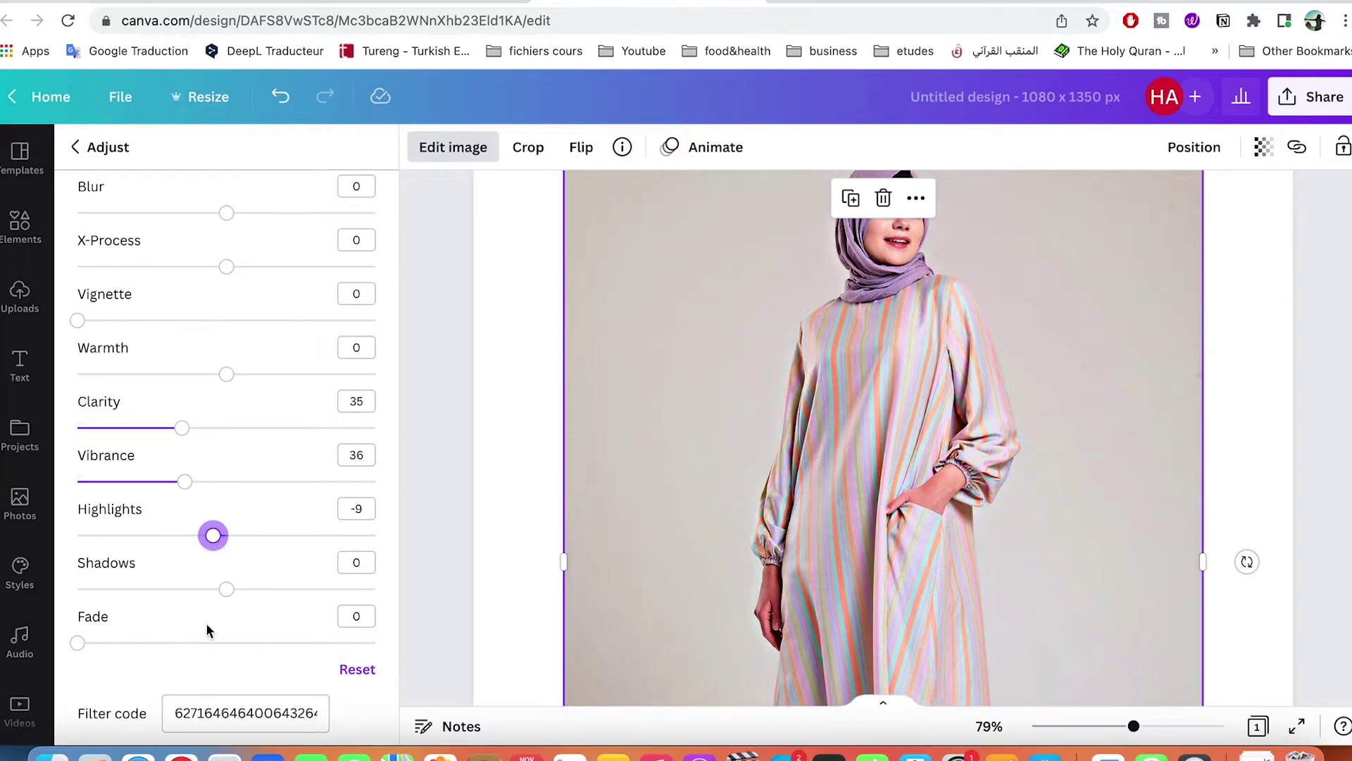
- Review the photo's adjustment values and its overall look on the full page, and close the image editing options
scroll(207, 624, "up", 1)
scroll(212, 596, "down", 1)
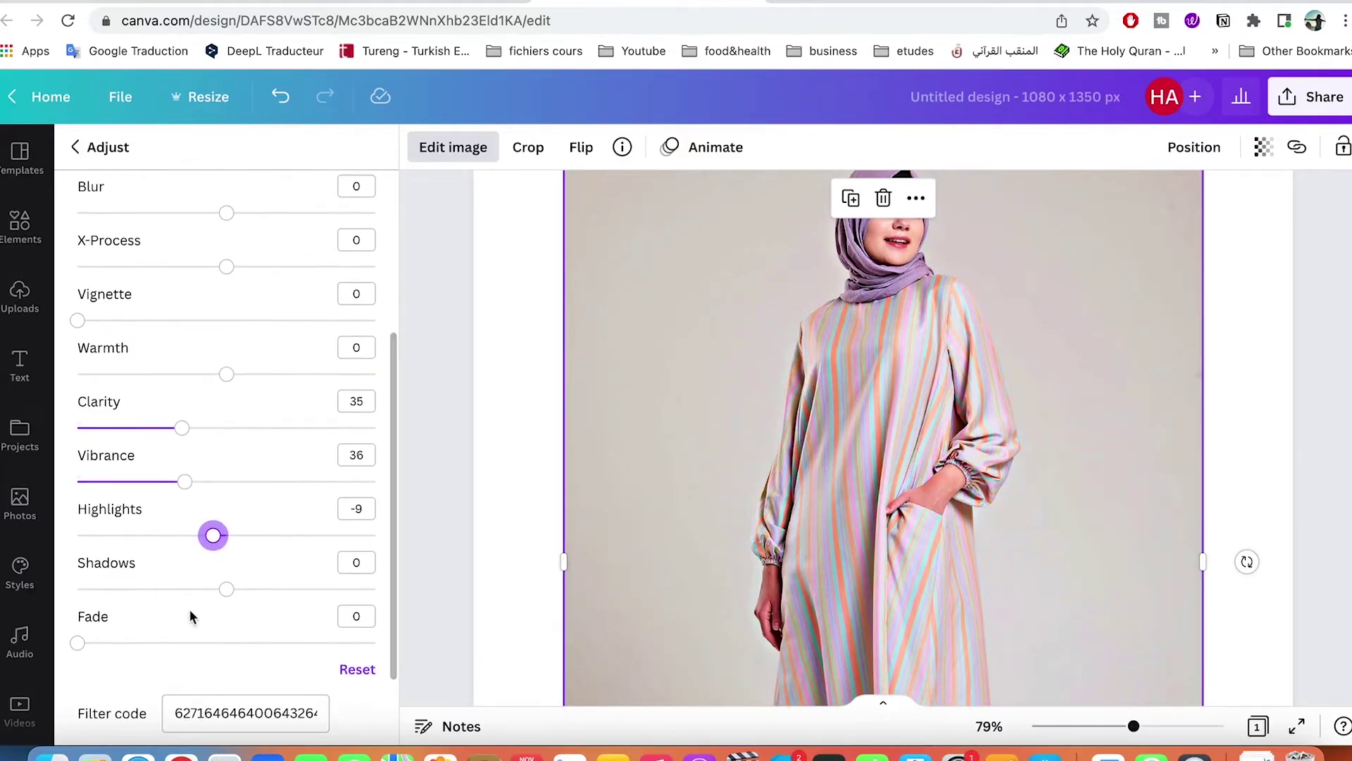
scroll(250, 595, "up", 3)
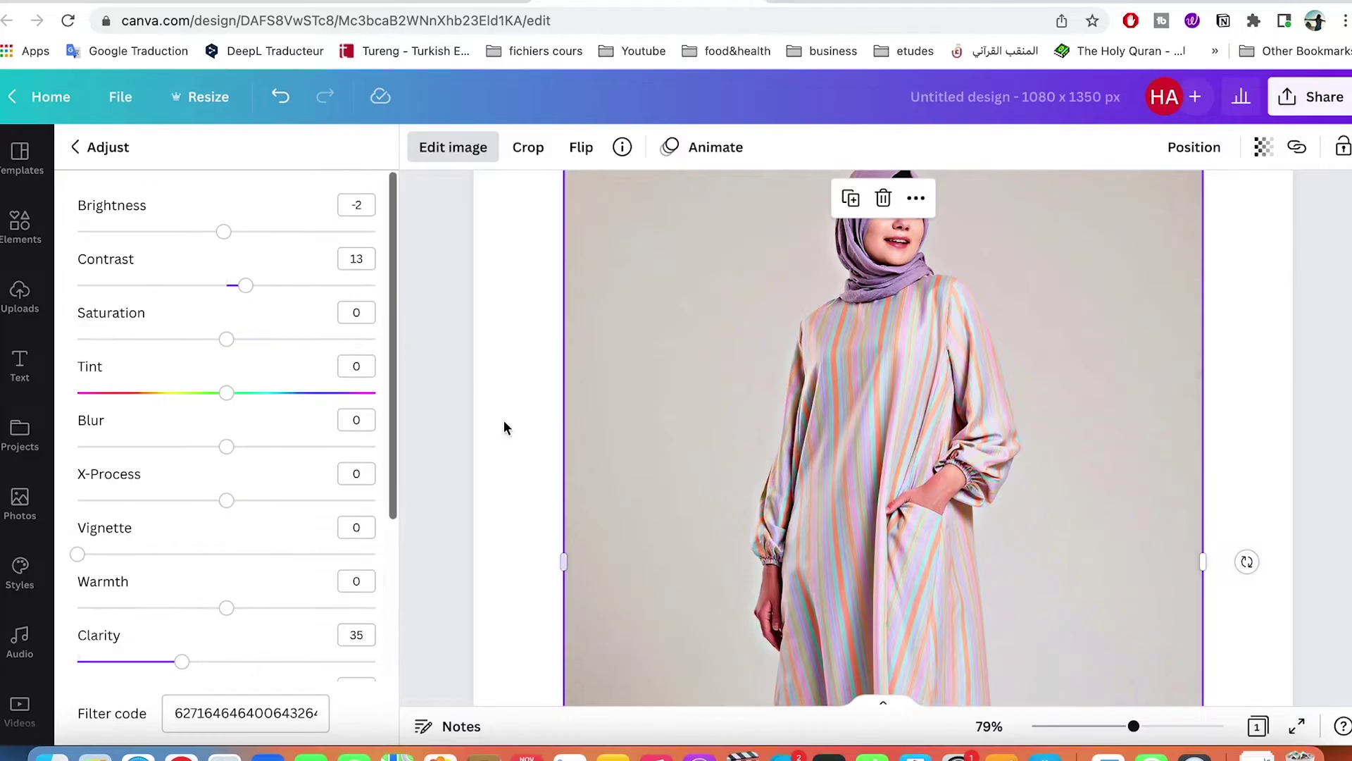
scroll(179, 609, "down", 3)
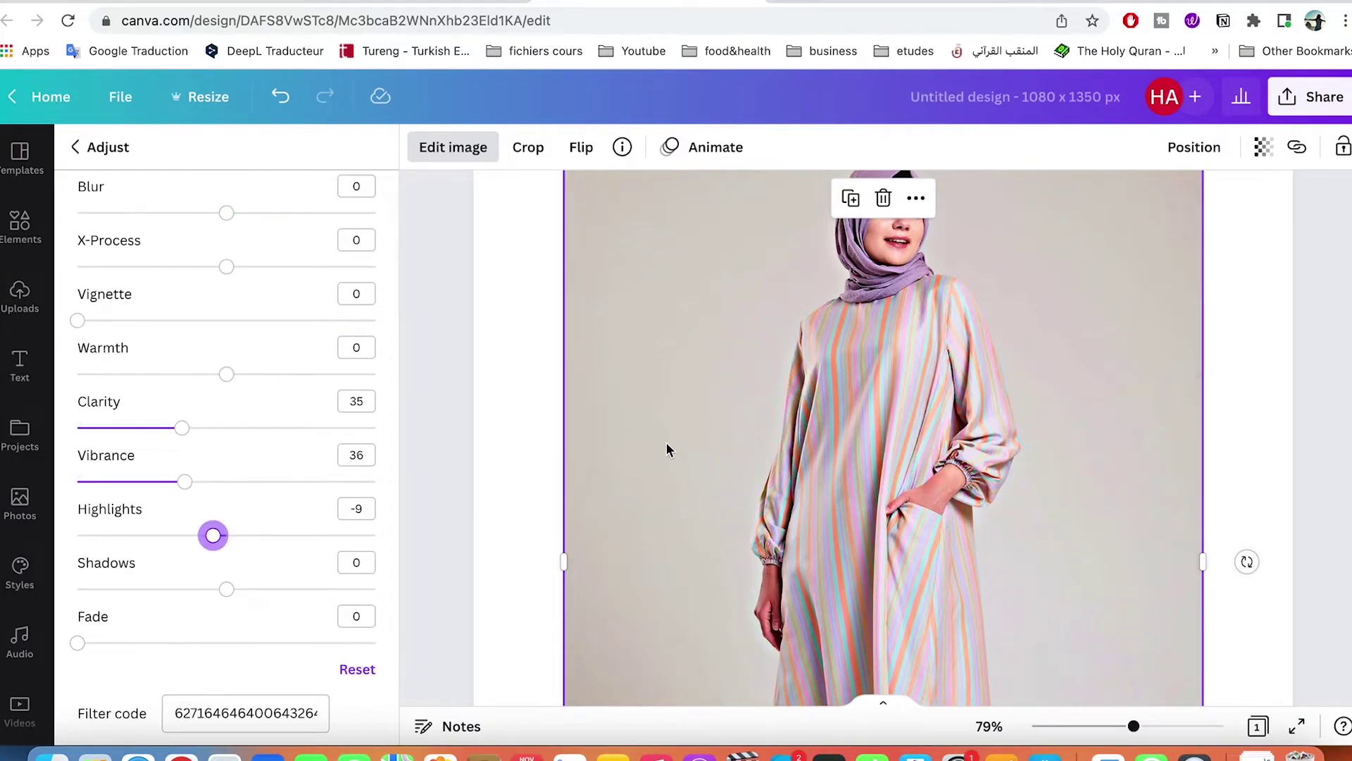
scroll(526, 488, "down", 5, "ctrl")
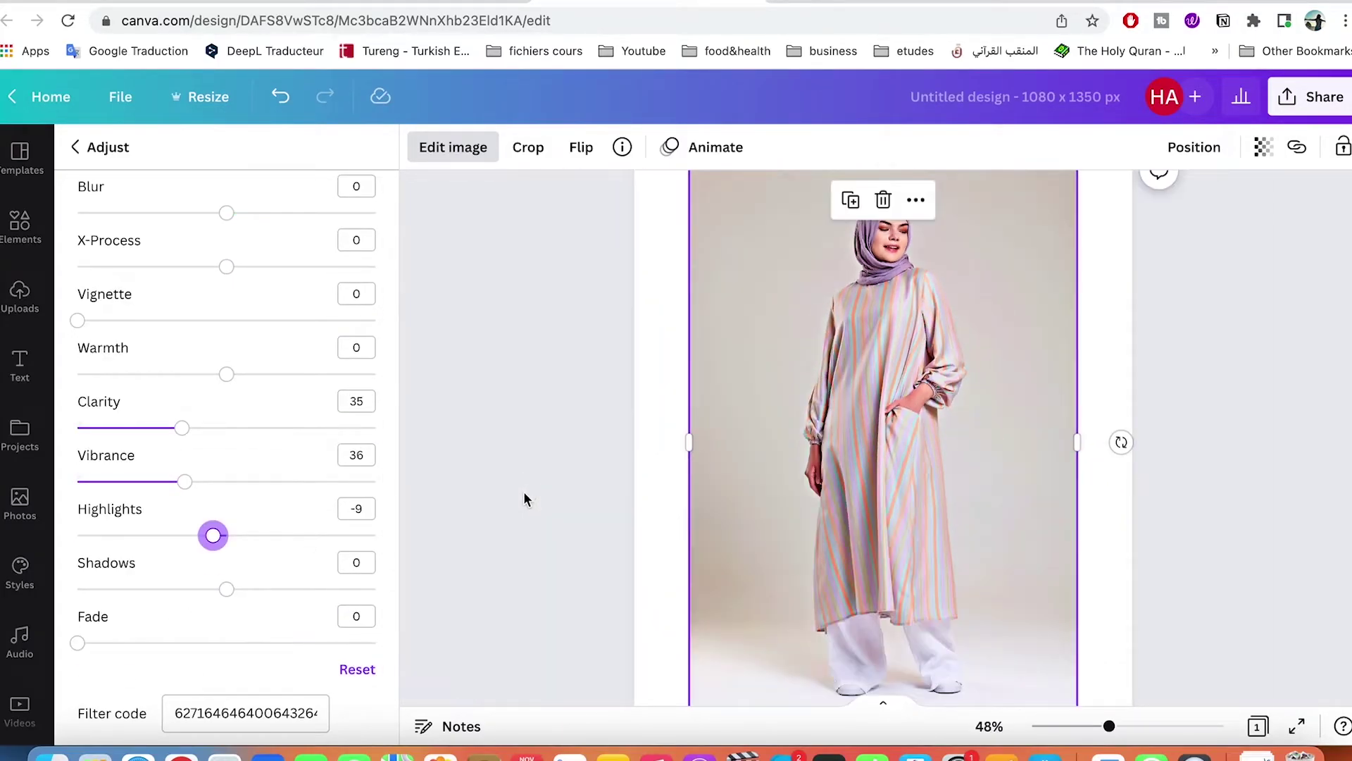
scroll(524, 498, "down", 3, "ctrl")
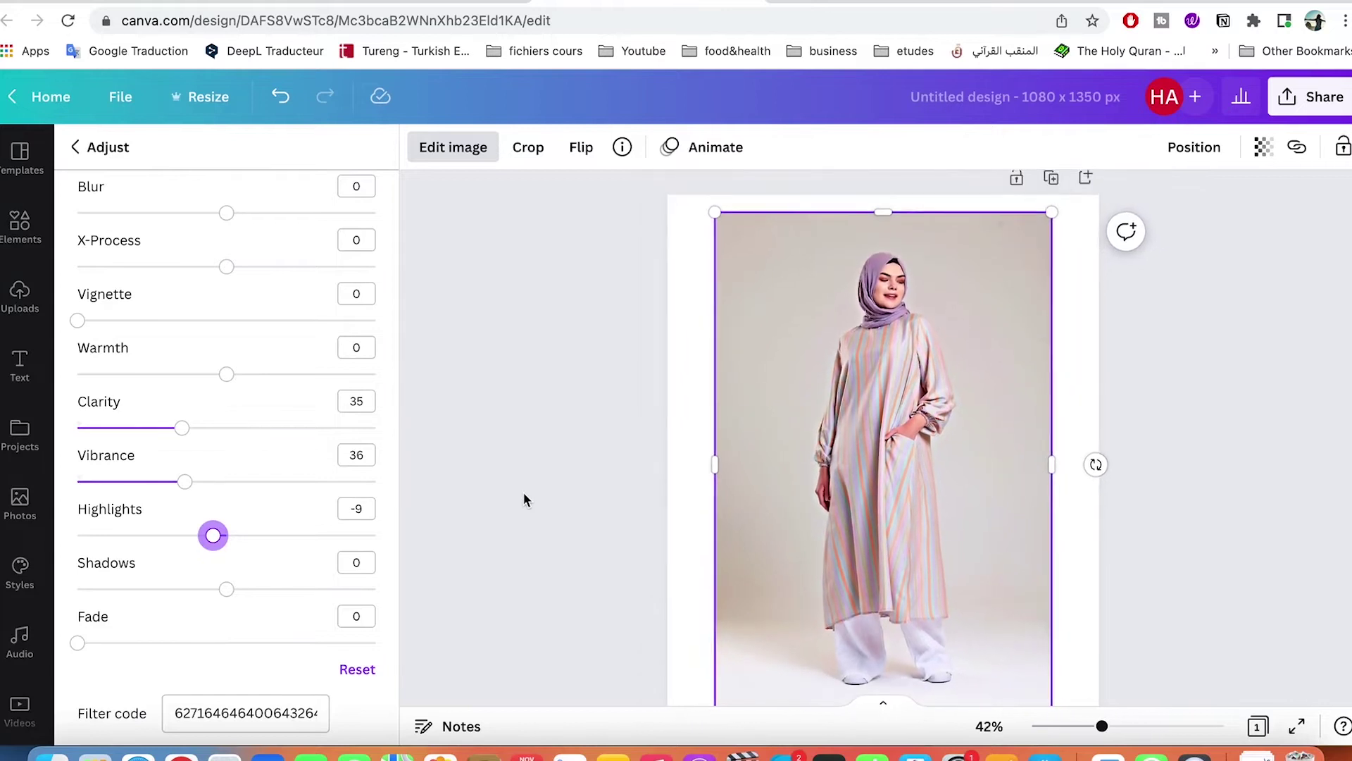
scroll(523, 498, "down", 2)
left_click_drag(1093, 729, 1090, 729)
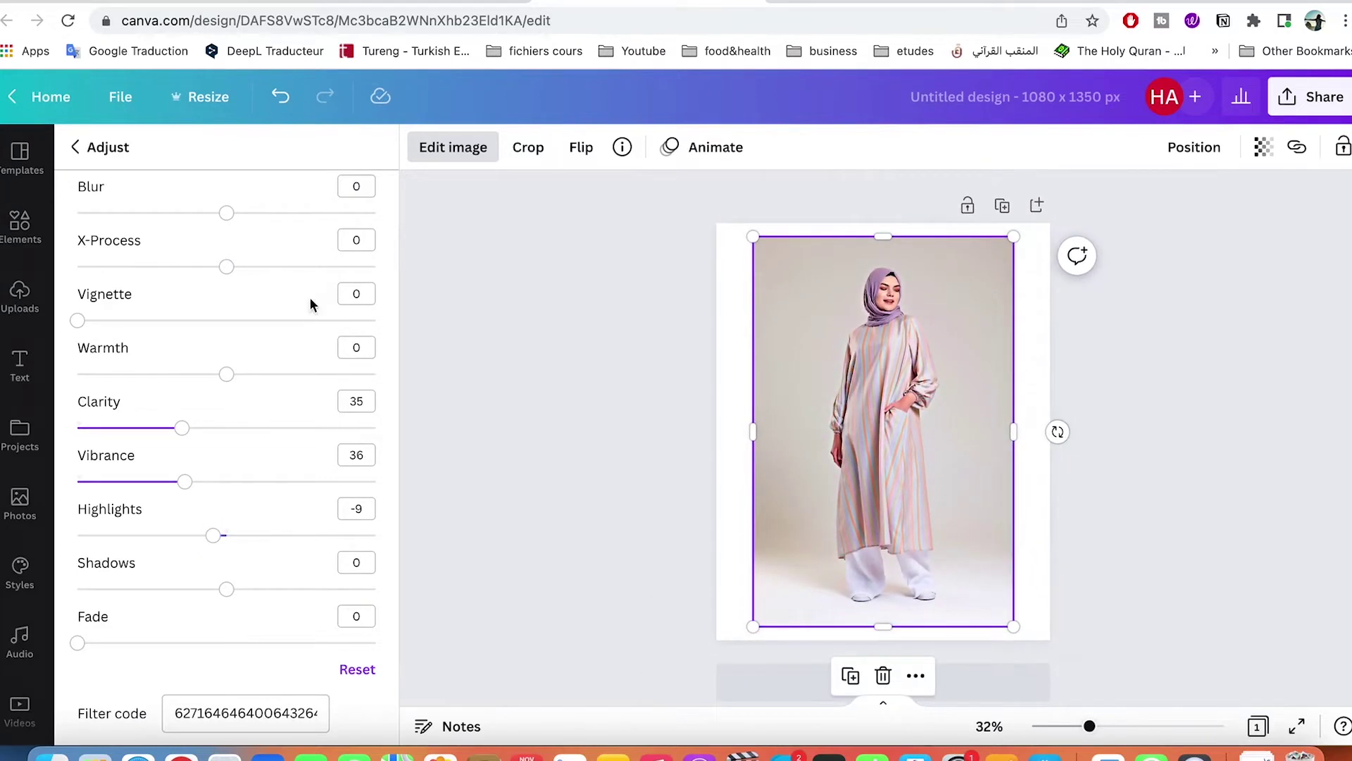
left_click(76, 147)
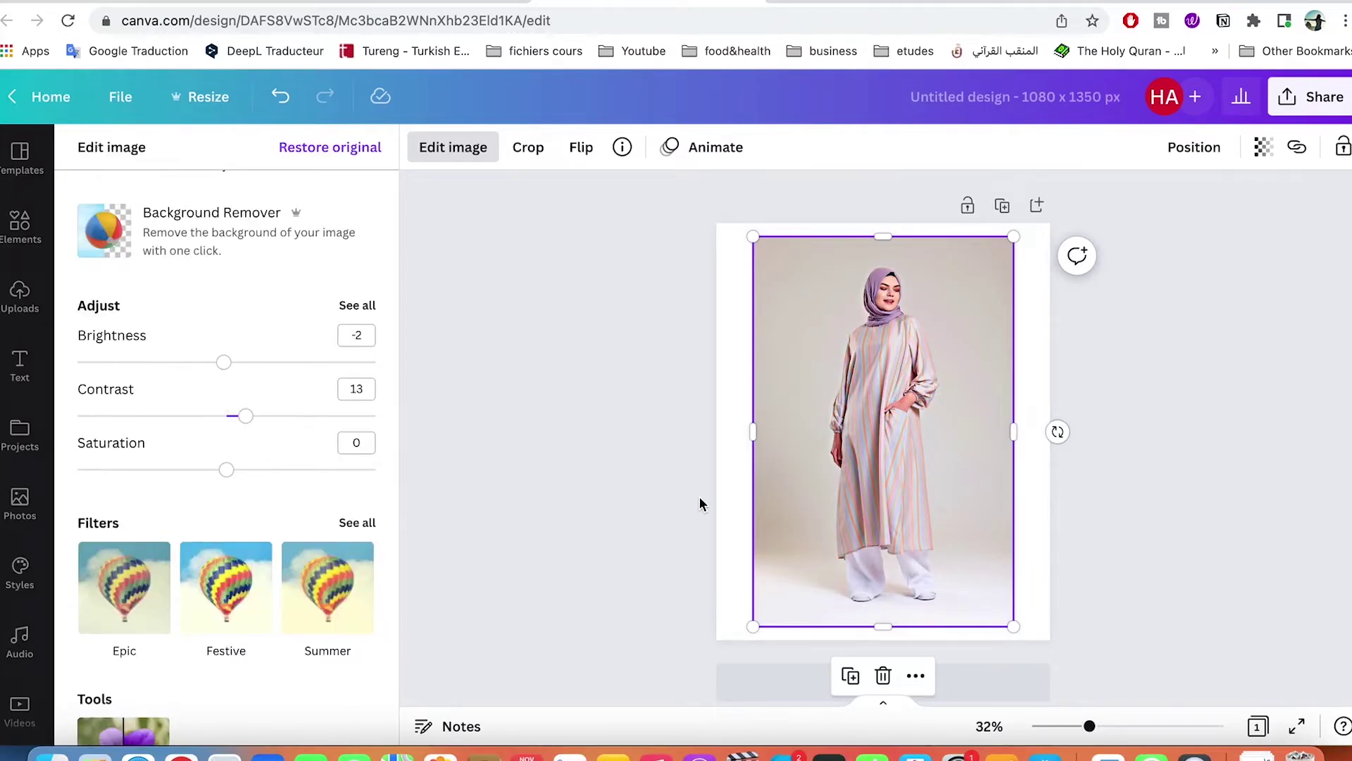
left_click(461, 147)
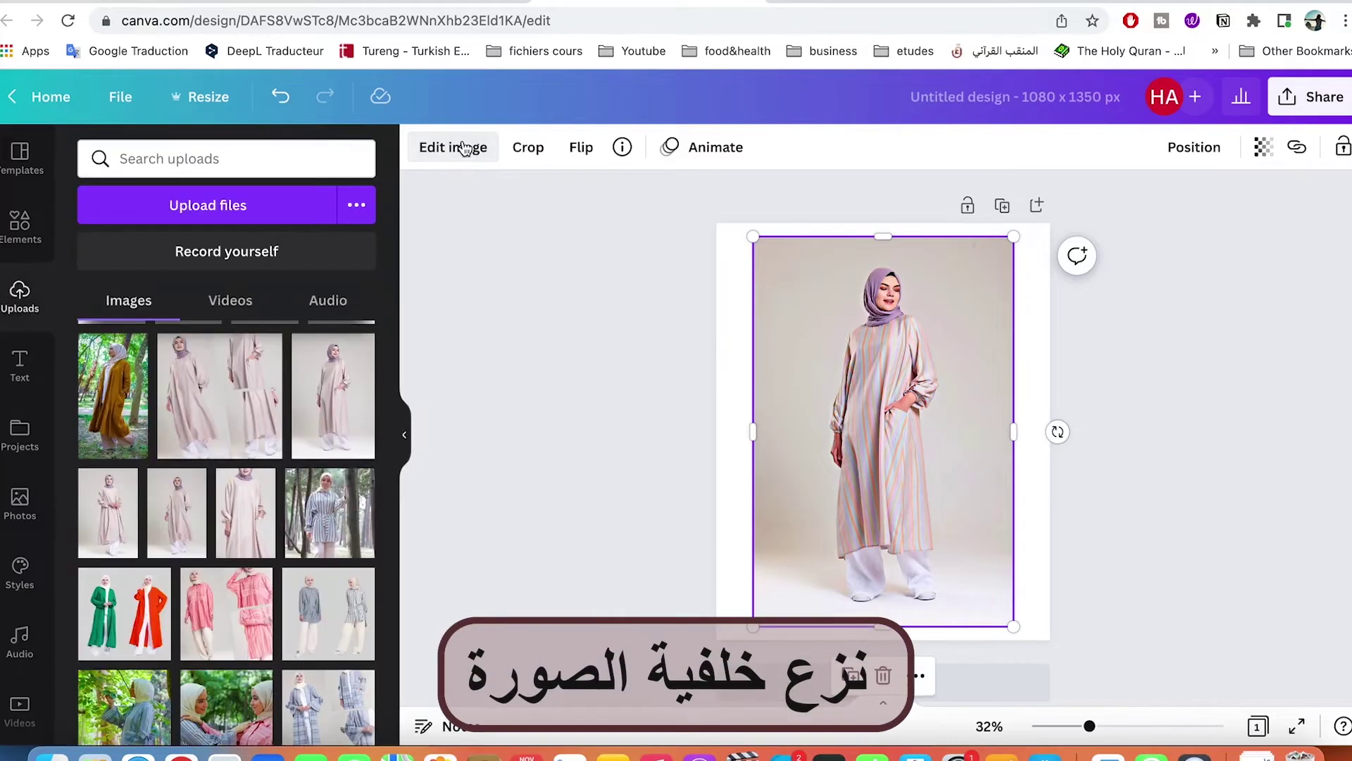
- Remove the background from the photo of the woman and enlarge the cutout very slightly on the page
left_click(463, 147)
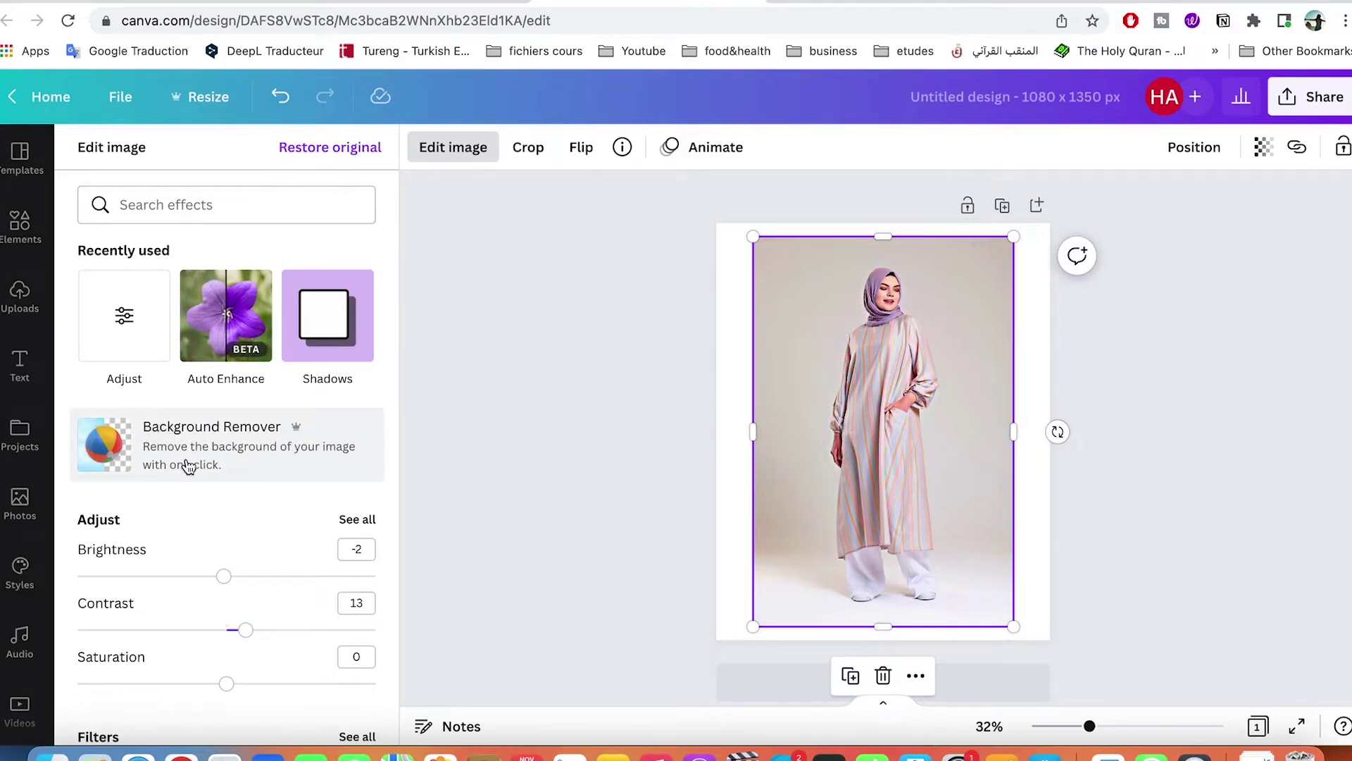
left_click(160, 456)
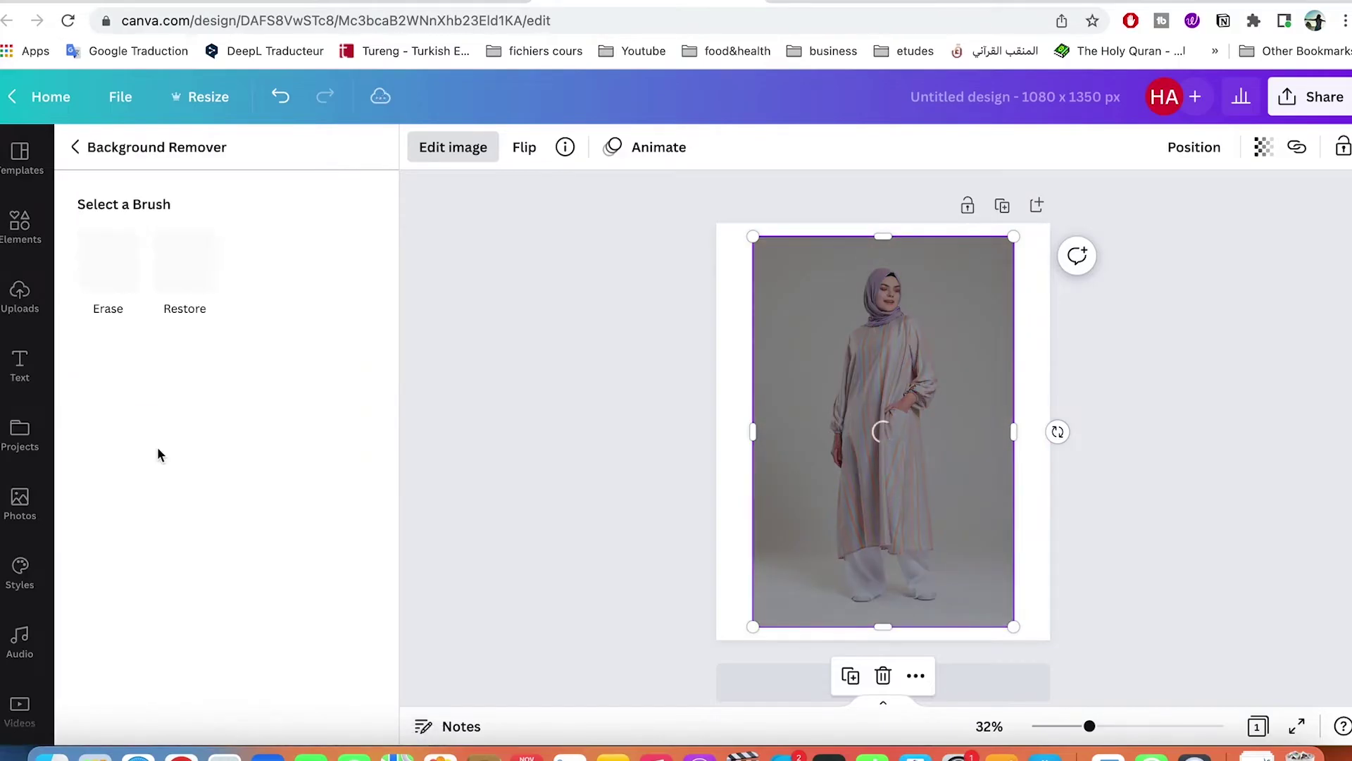
left_click(73, 146)
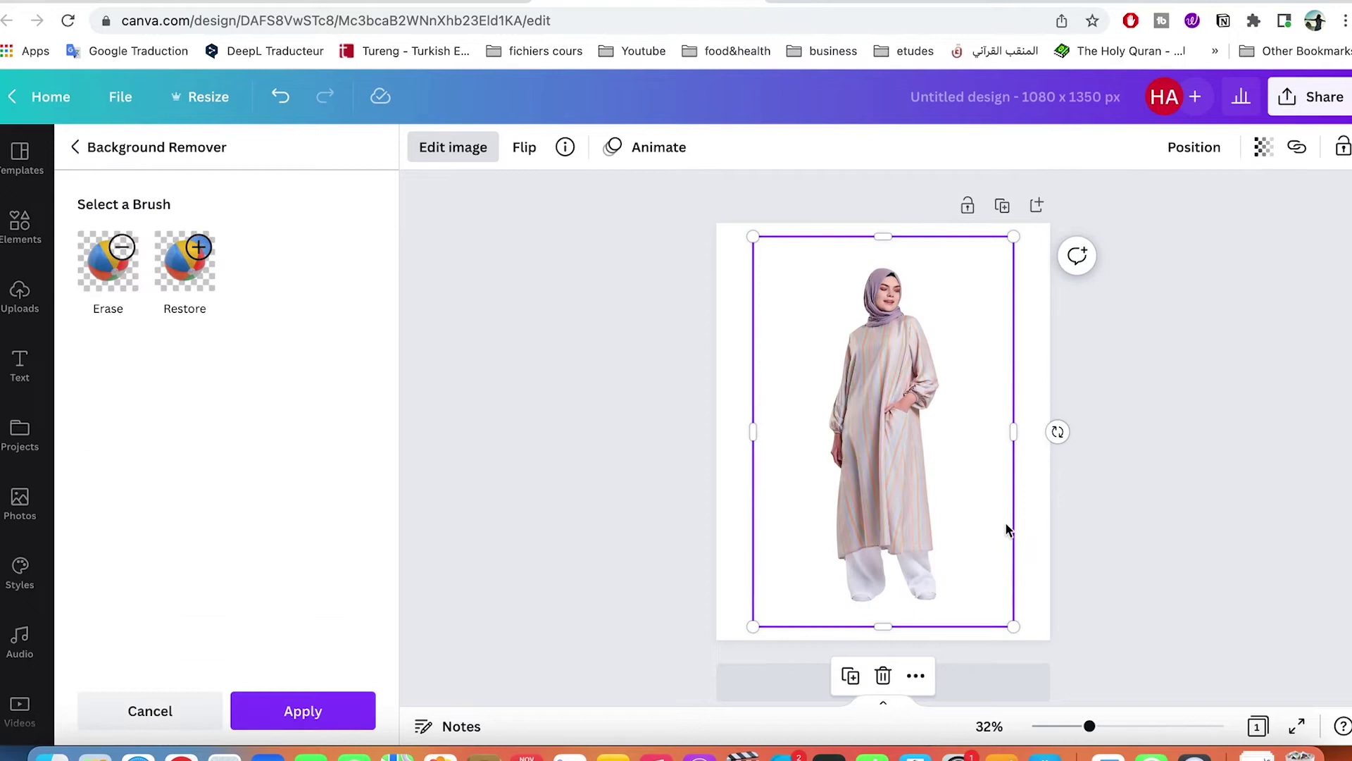
mouse_move(1014, 627)
left_mouse_down()
mouse_move(1000, 603)
mouse_move(1017, 630)
left_mouse_up()
left_click(1169, 451)
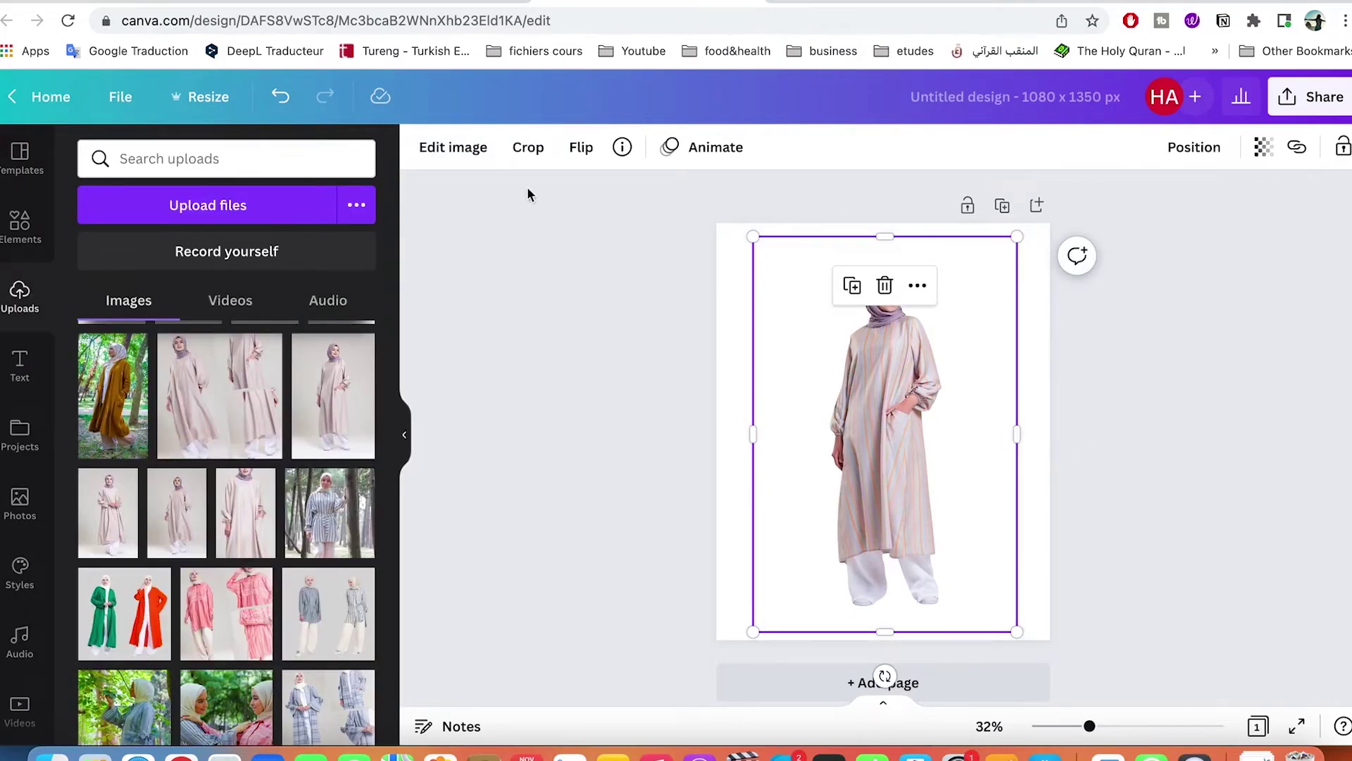
left_click(450, 146)
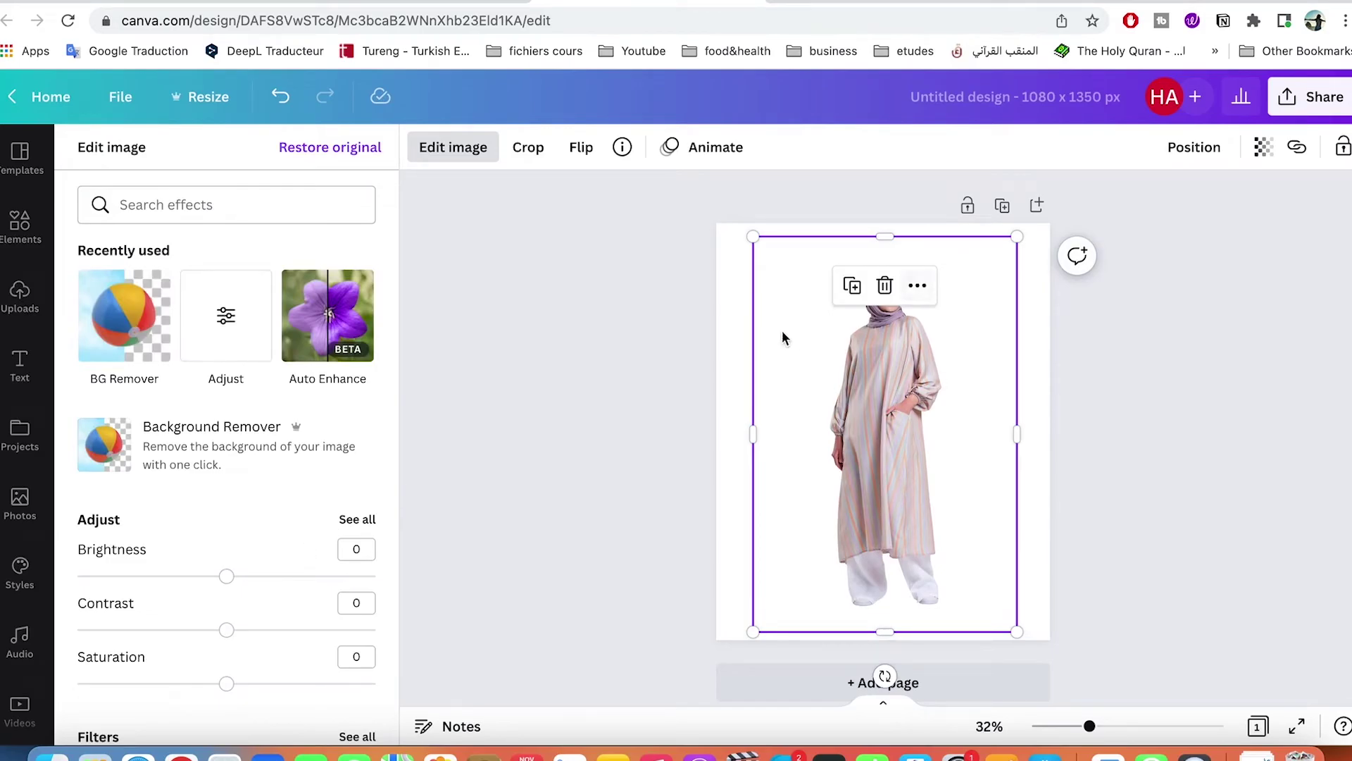
left_click(670, 362)
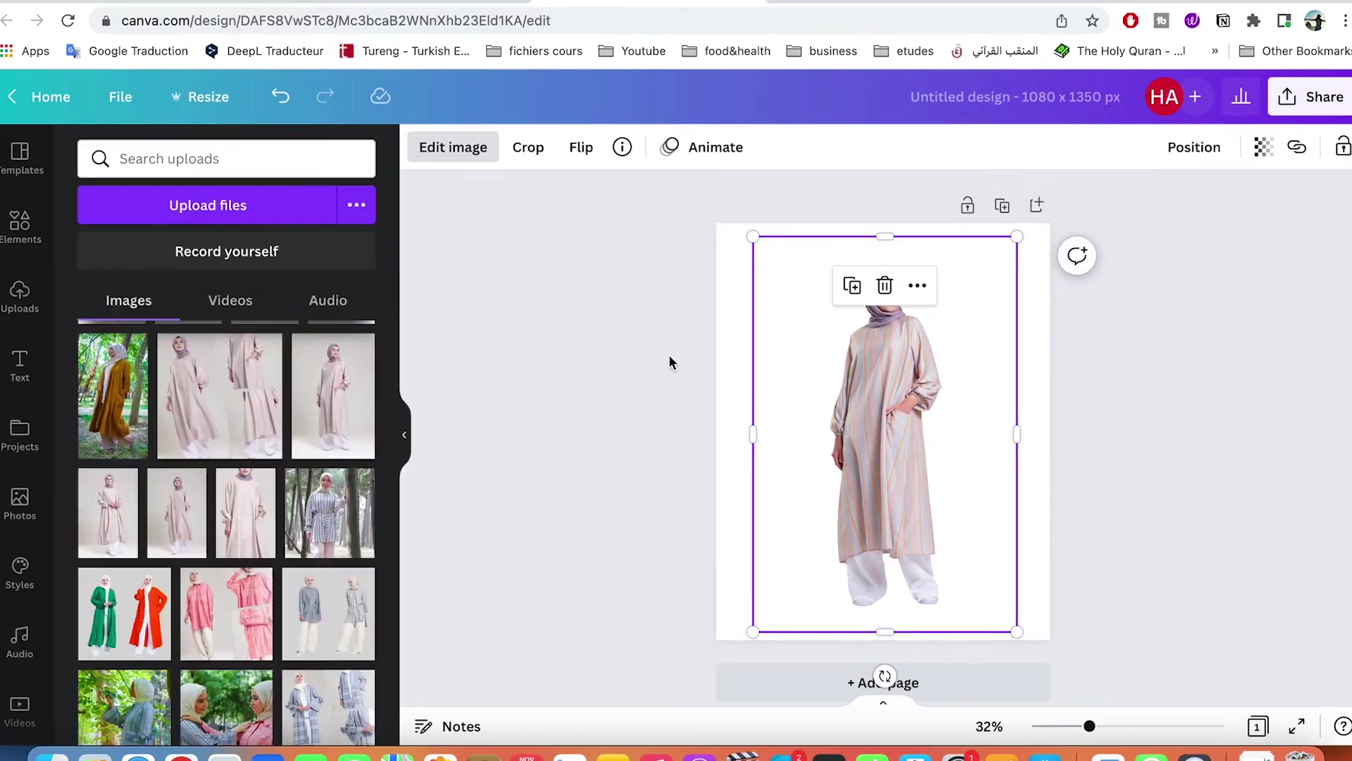
left_click(448, 156)
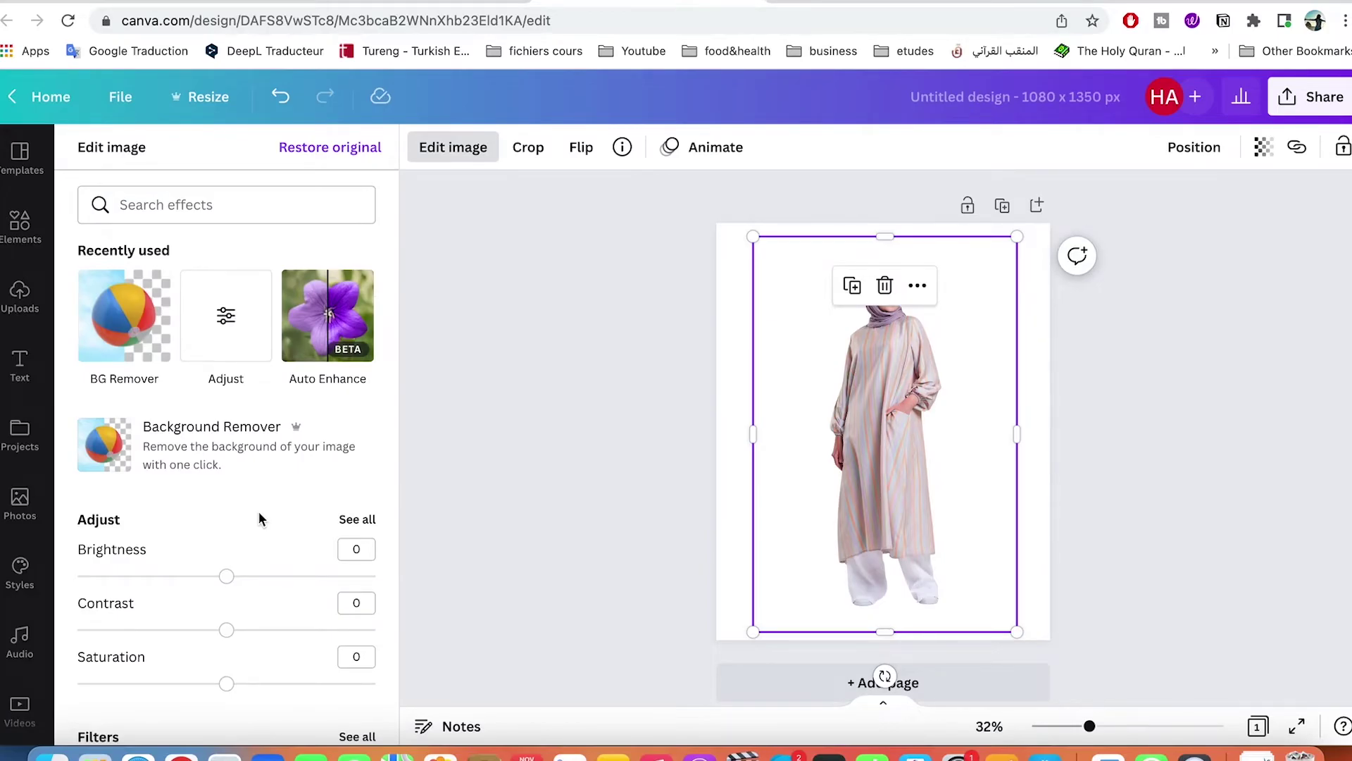
left_click(712, 258)
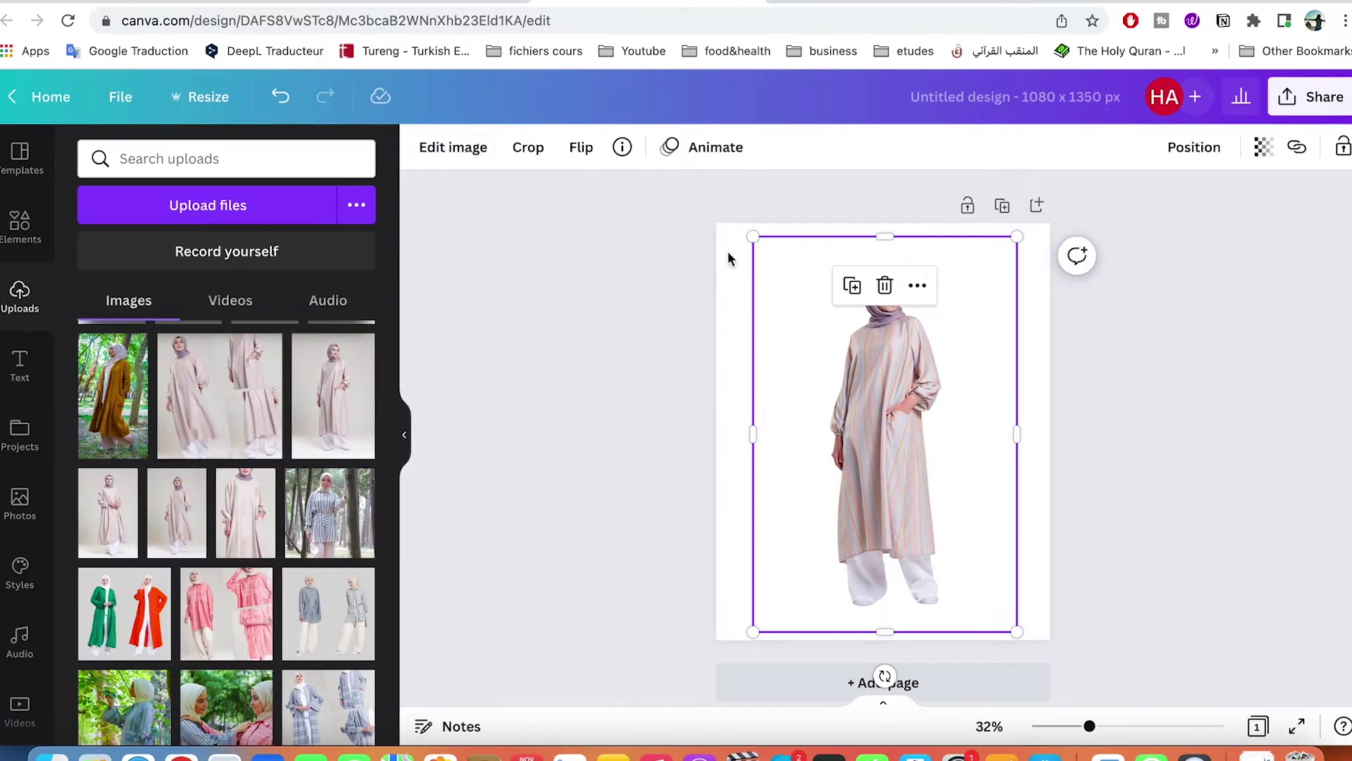
- Try several greens from the Modastia brand palette as the page background and settle on the pale yellow-green
left_click(730, 255)
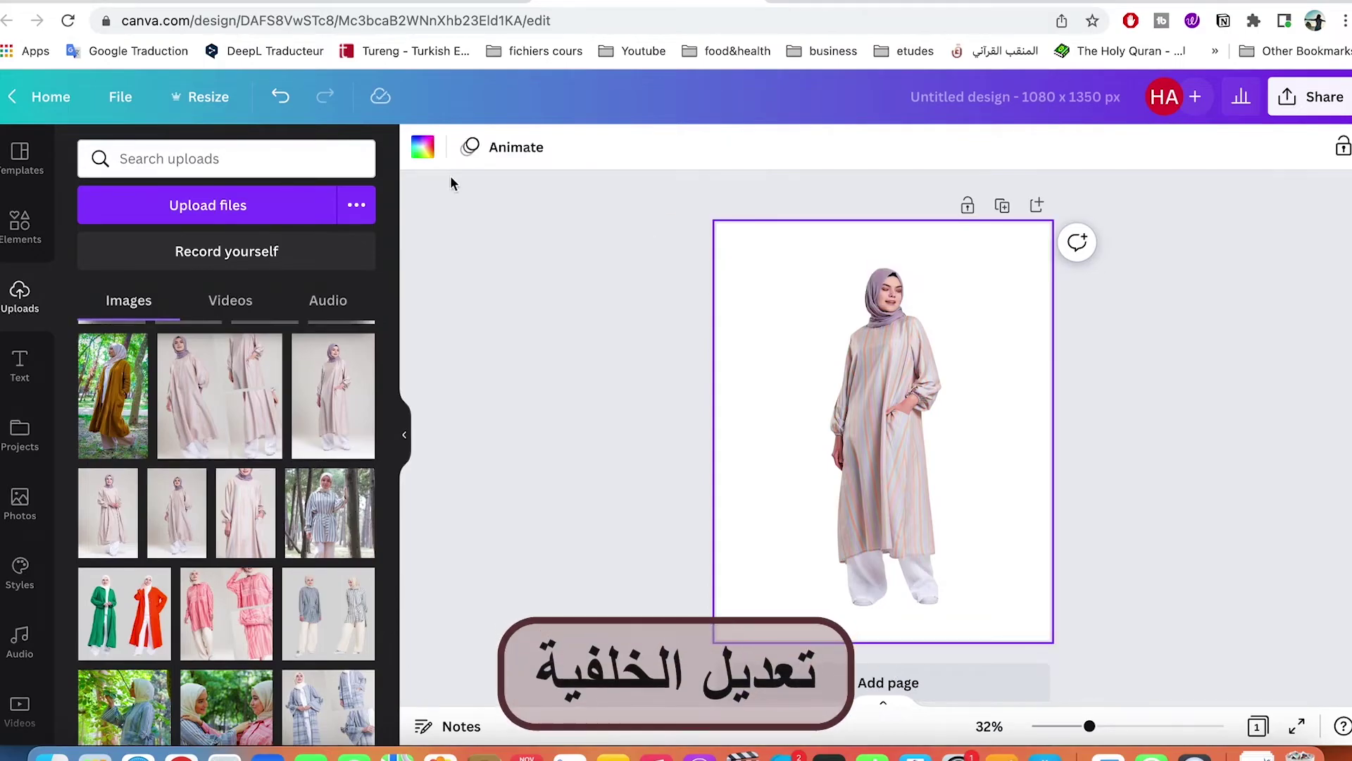
left_click(422, 147)
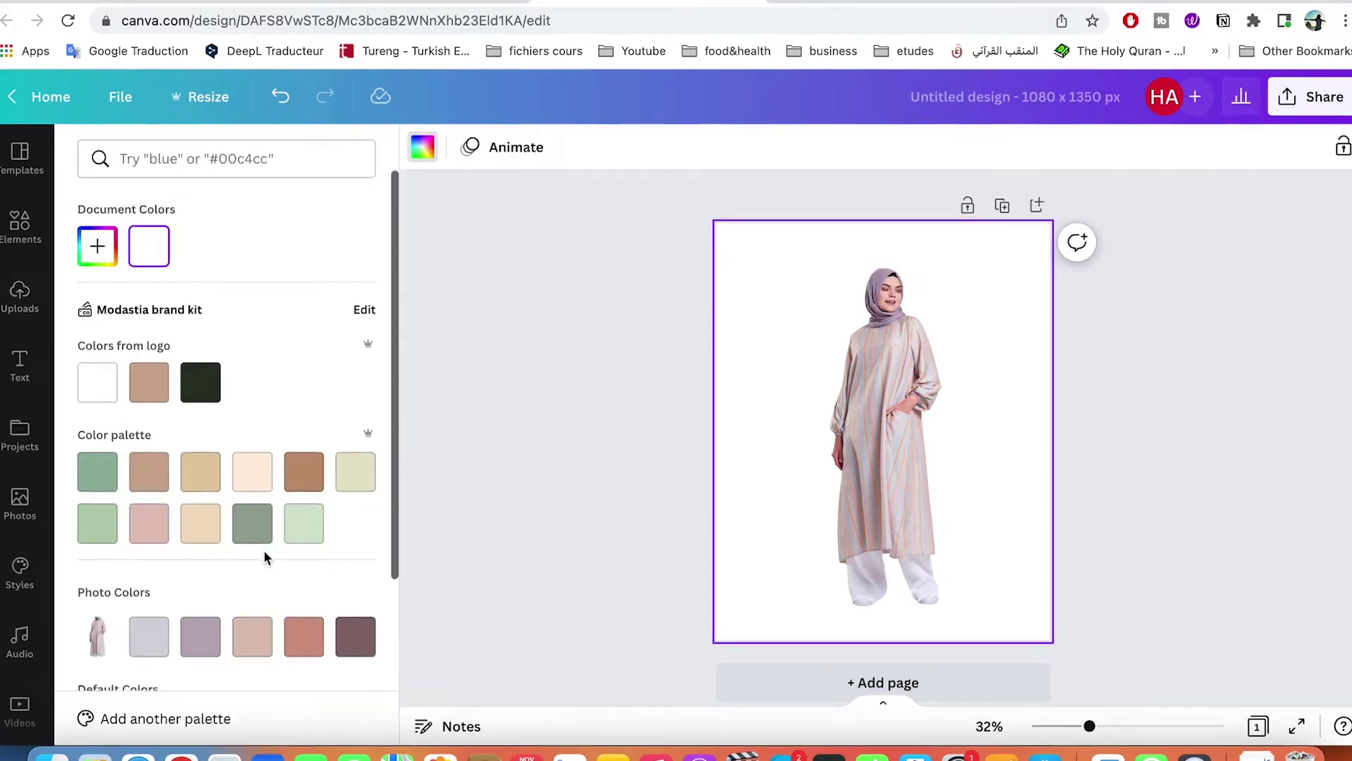
scroll(261, 542, "down", 2)
left_click(96, 426)
left_click(97, 468)
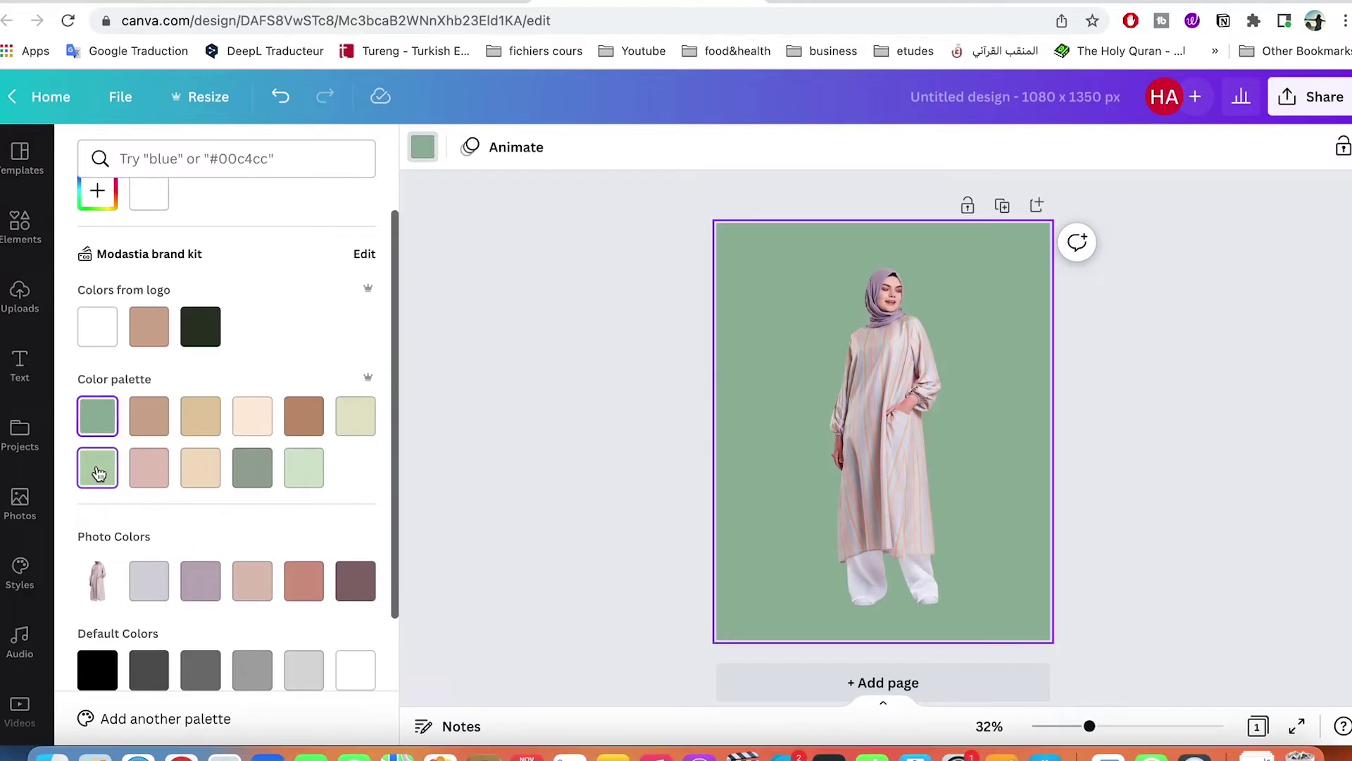
left_click(247, 473)
left_click(310, 478)
left_click(354, 422)
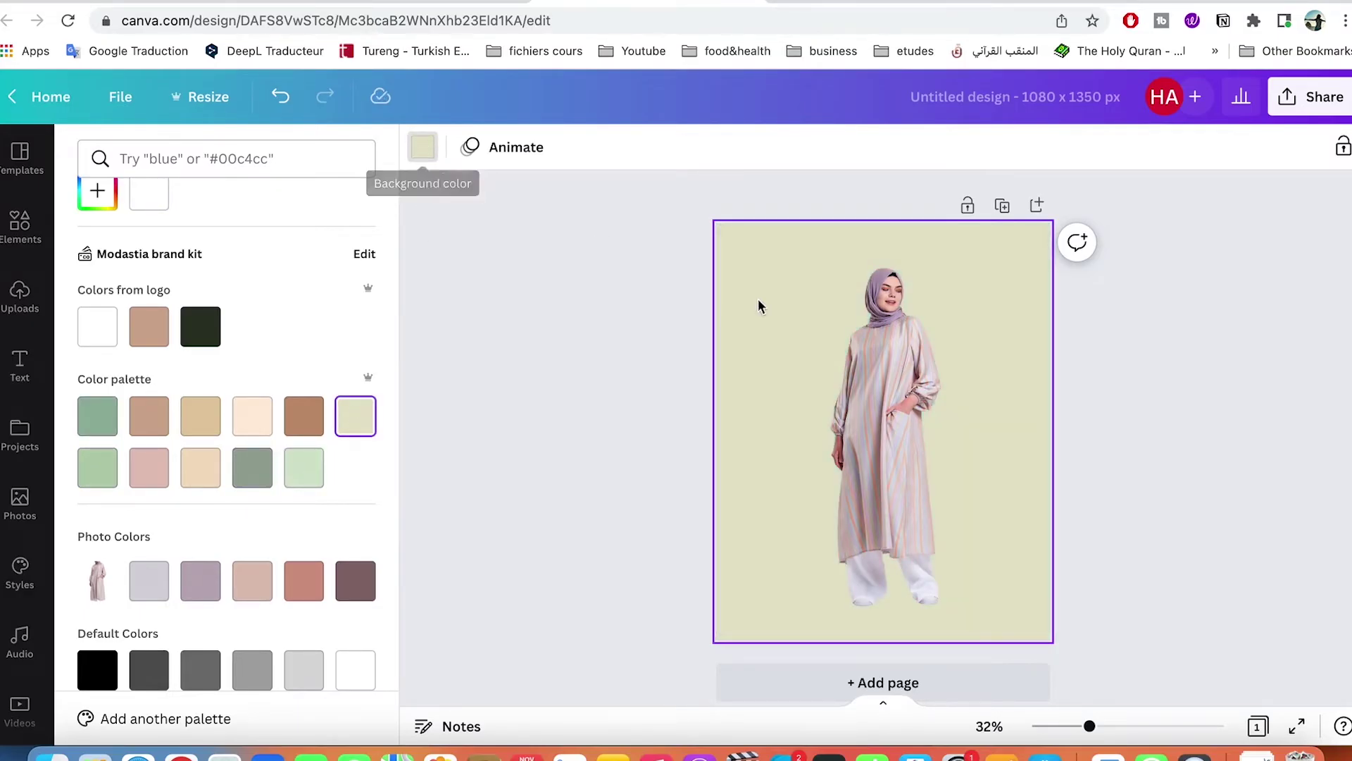
left_click(612, 324)
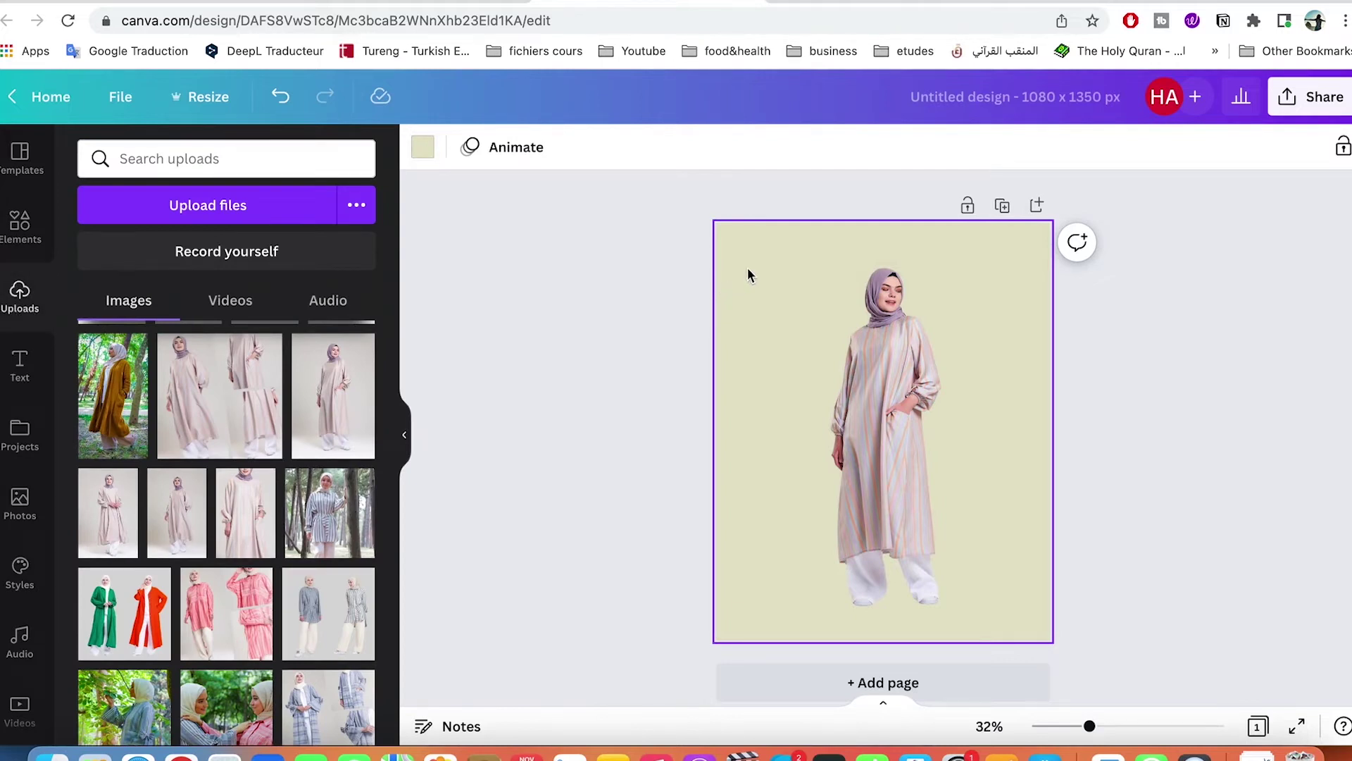
- Try a light green from the Modastia brand palette as the page background and settle on the tan brown
left_click(880, 402)
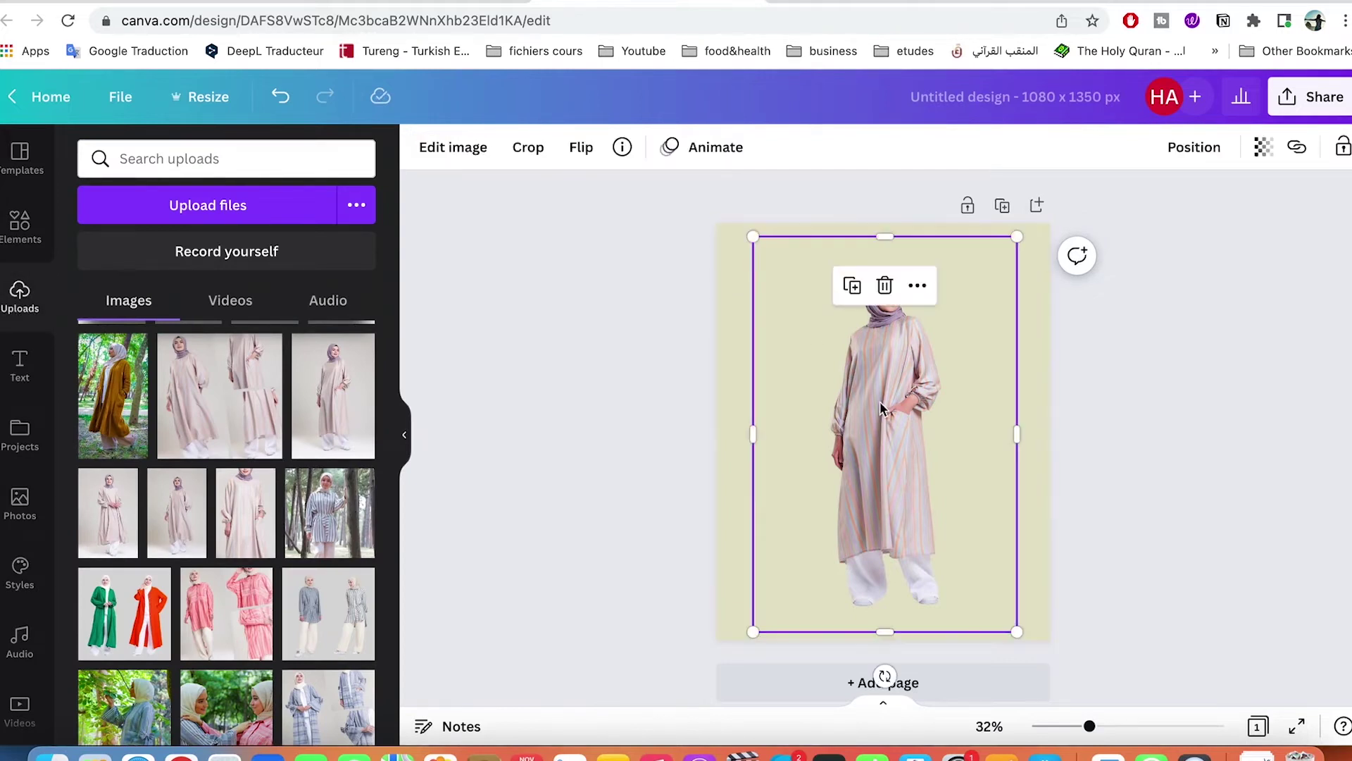
left_click(727, 314)
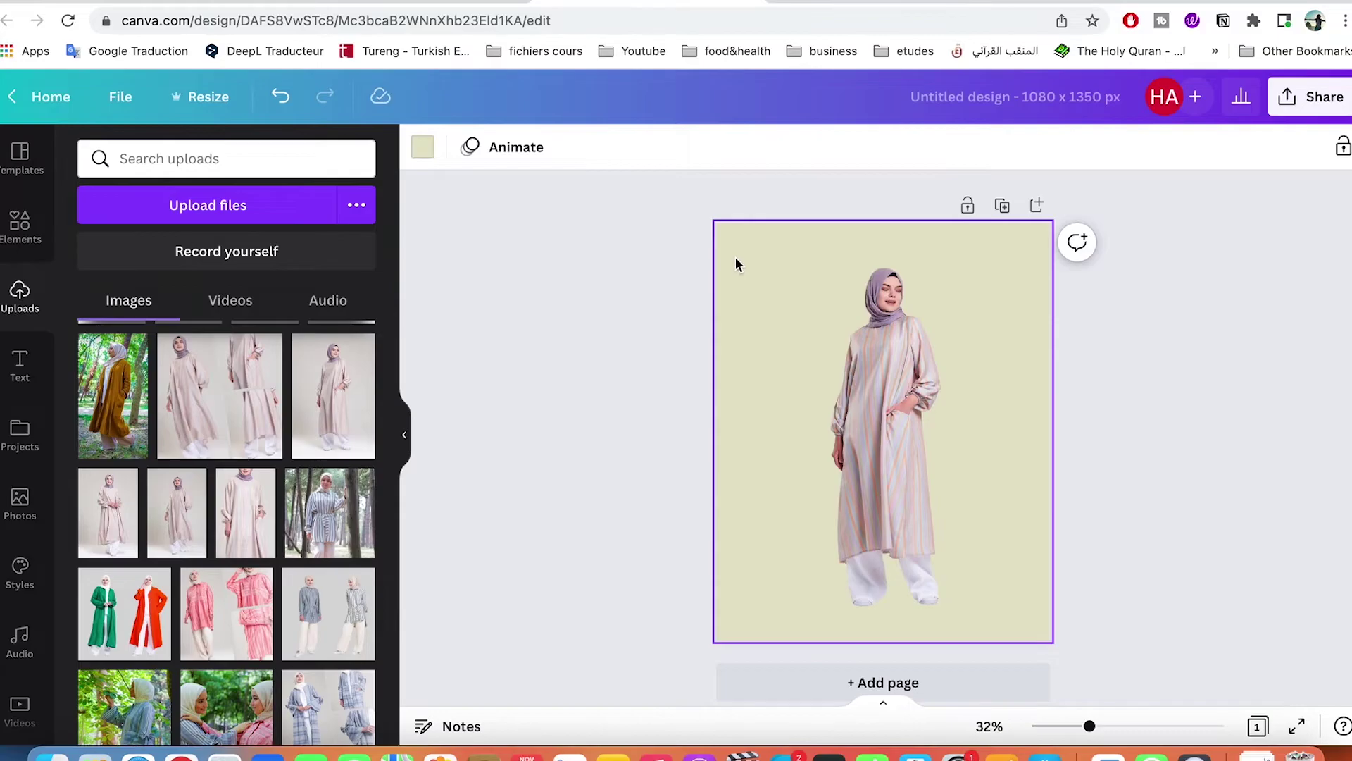
left_click(423, 147)
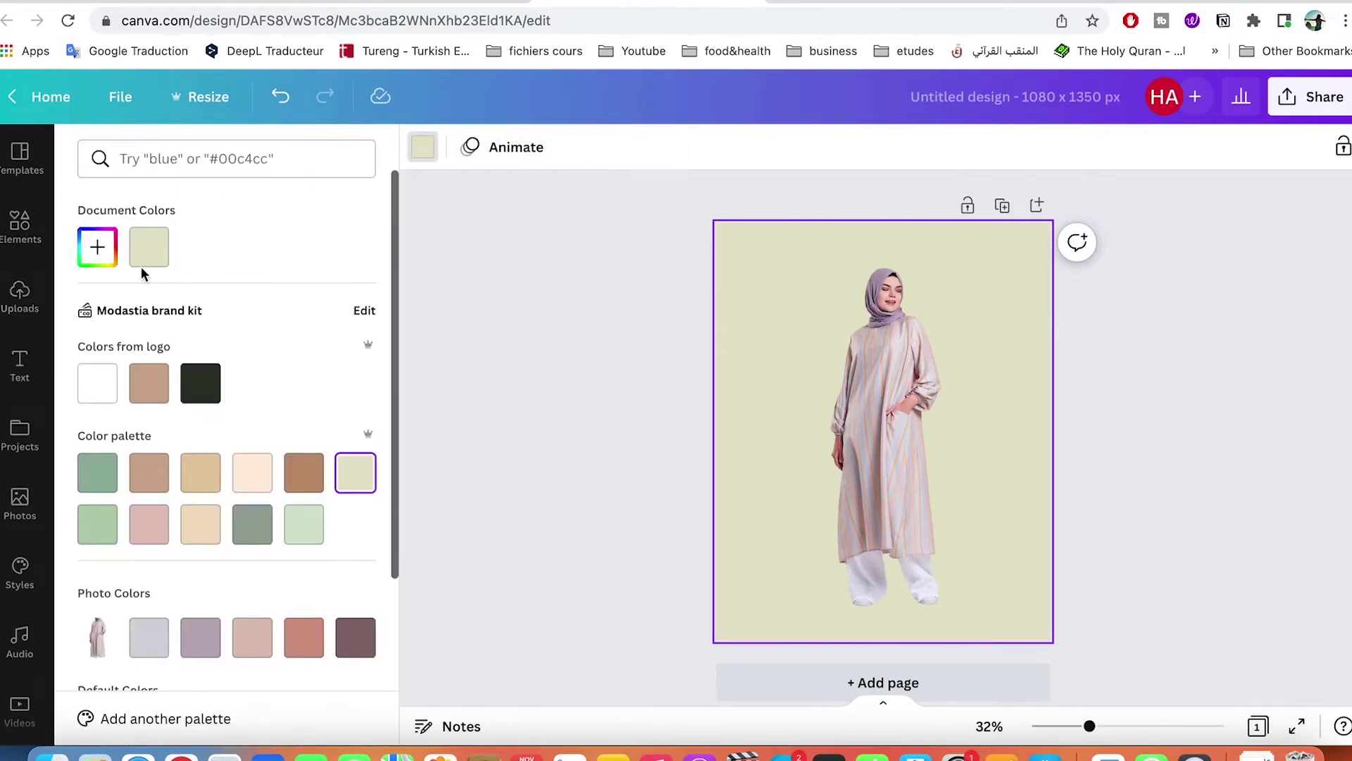
scroll(145, 493, "down", 2)
left_click(97, 477)
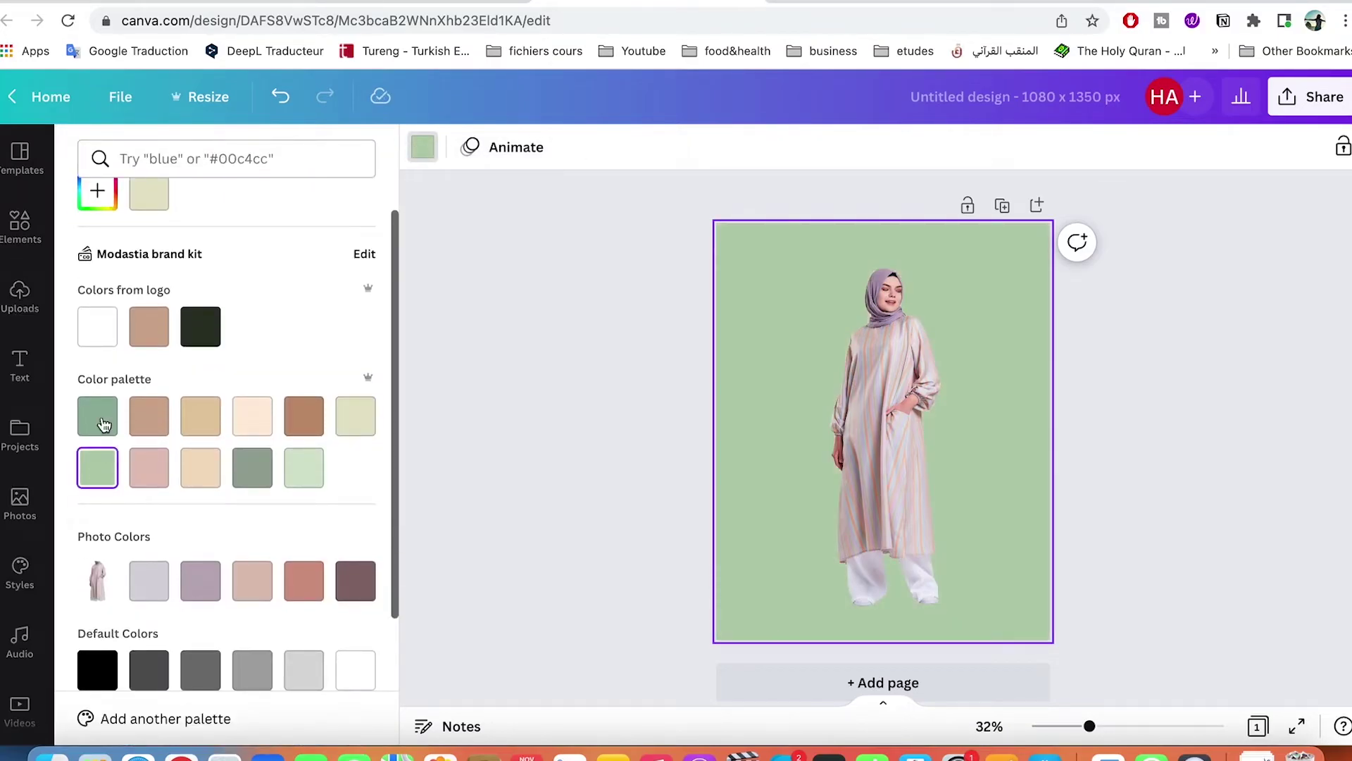
left_click(149, 416)
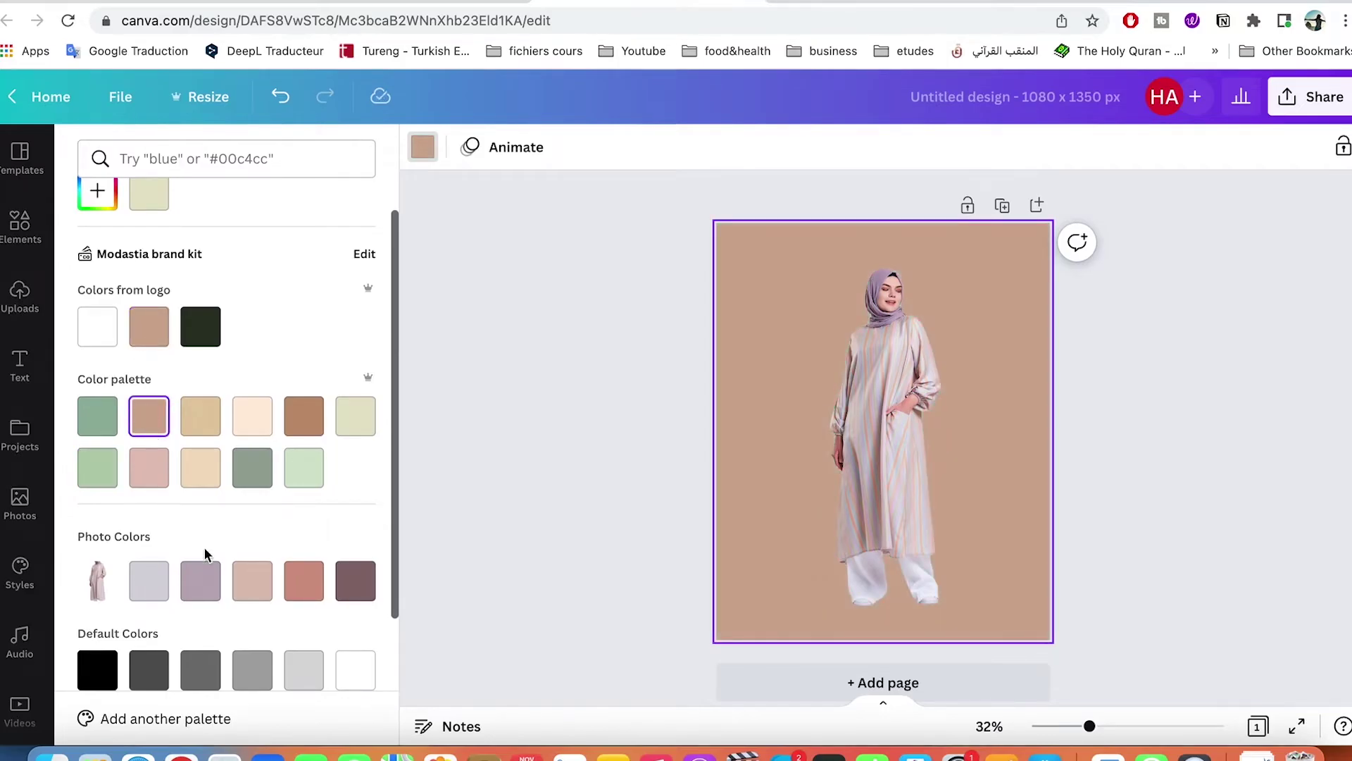
scroll(205, 555, "down", 3)
- Try the Festive, Summer and Epic filters on the cutout of the woman
left_click(881, 436)
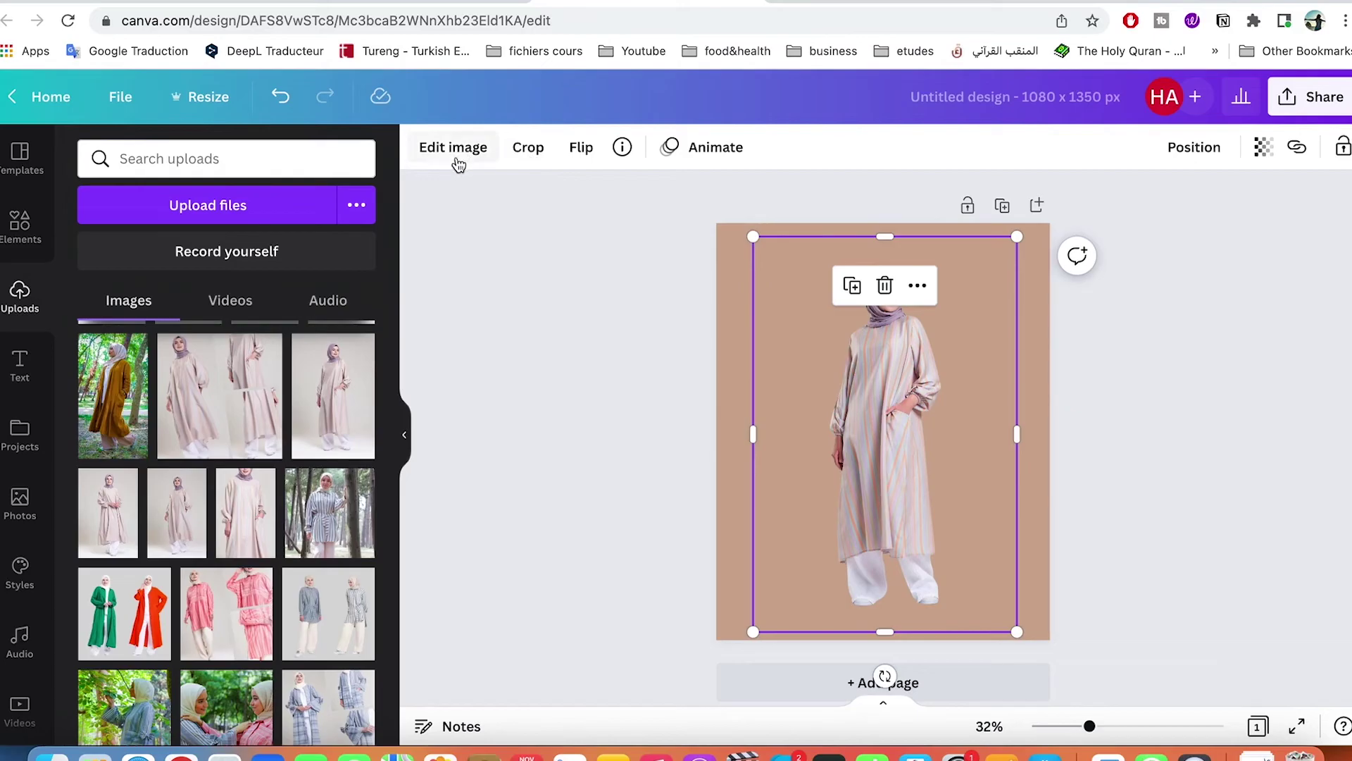
left_click(458, 147)
scroll(207, 513, "down", 5)
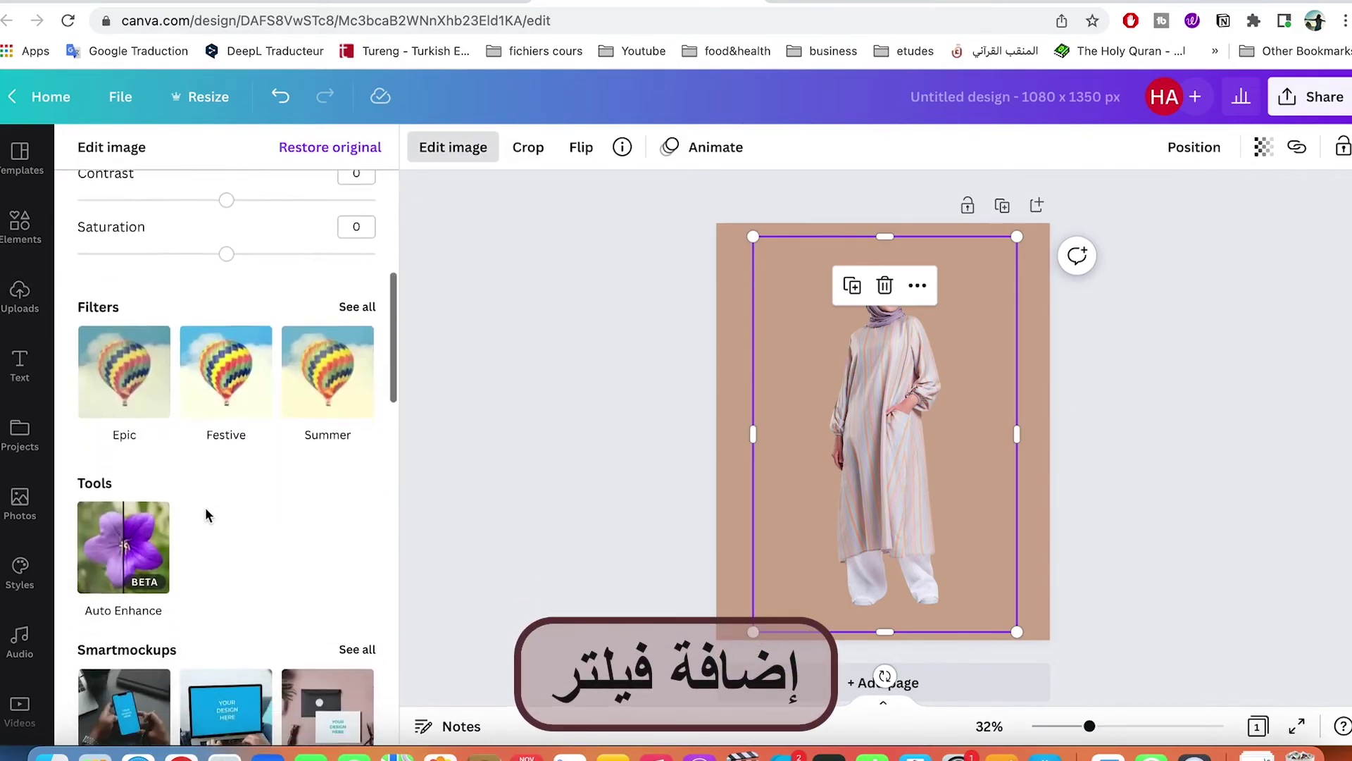
scroll(205, 507, "down", 2)
scroll(205, 507, "up", 2)
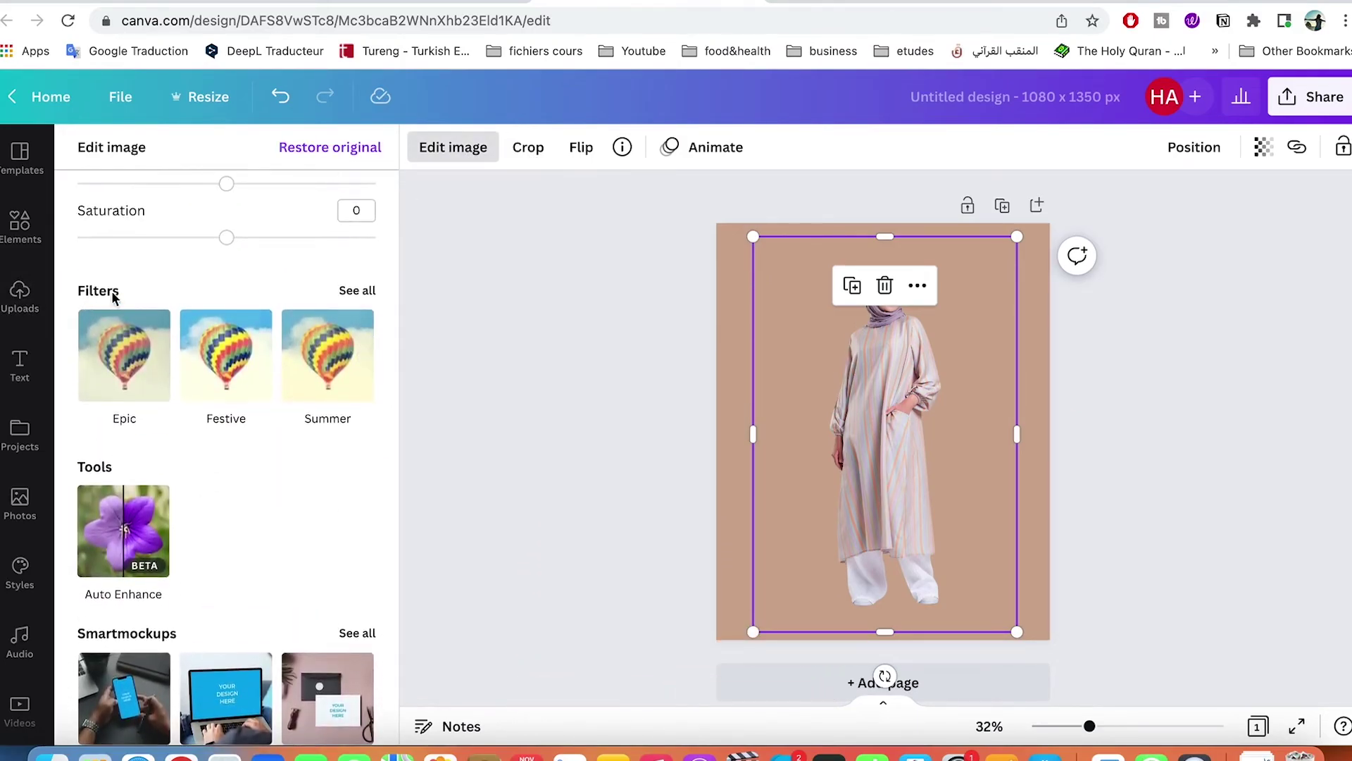
left_click(216, 367)
left_click(323, 380)
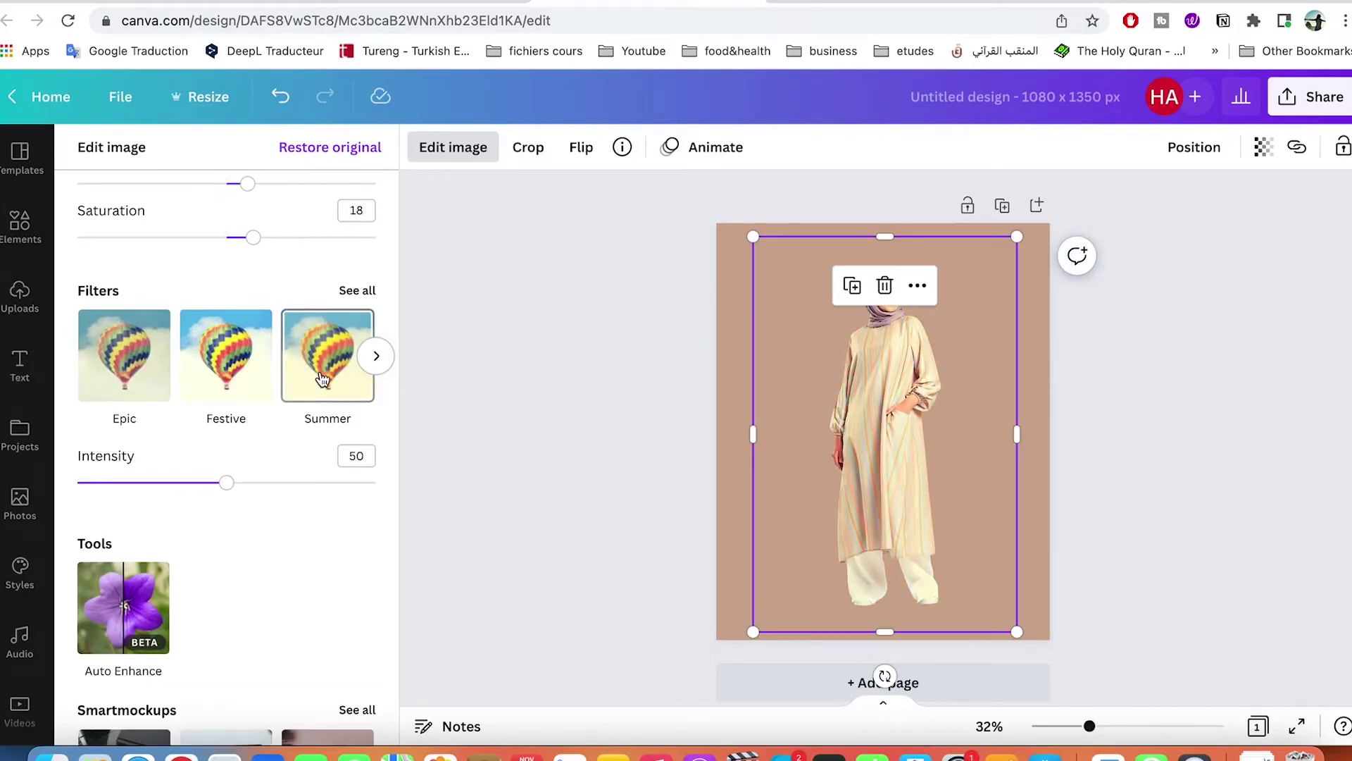
left_click(135, 379)
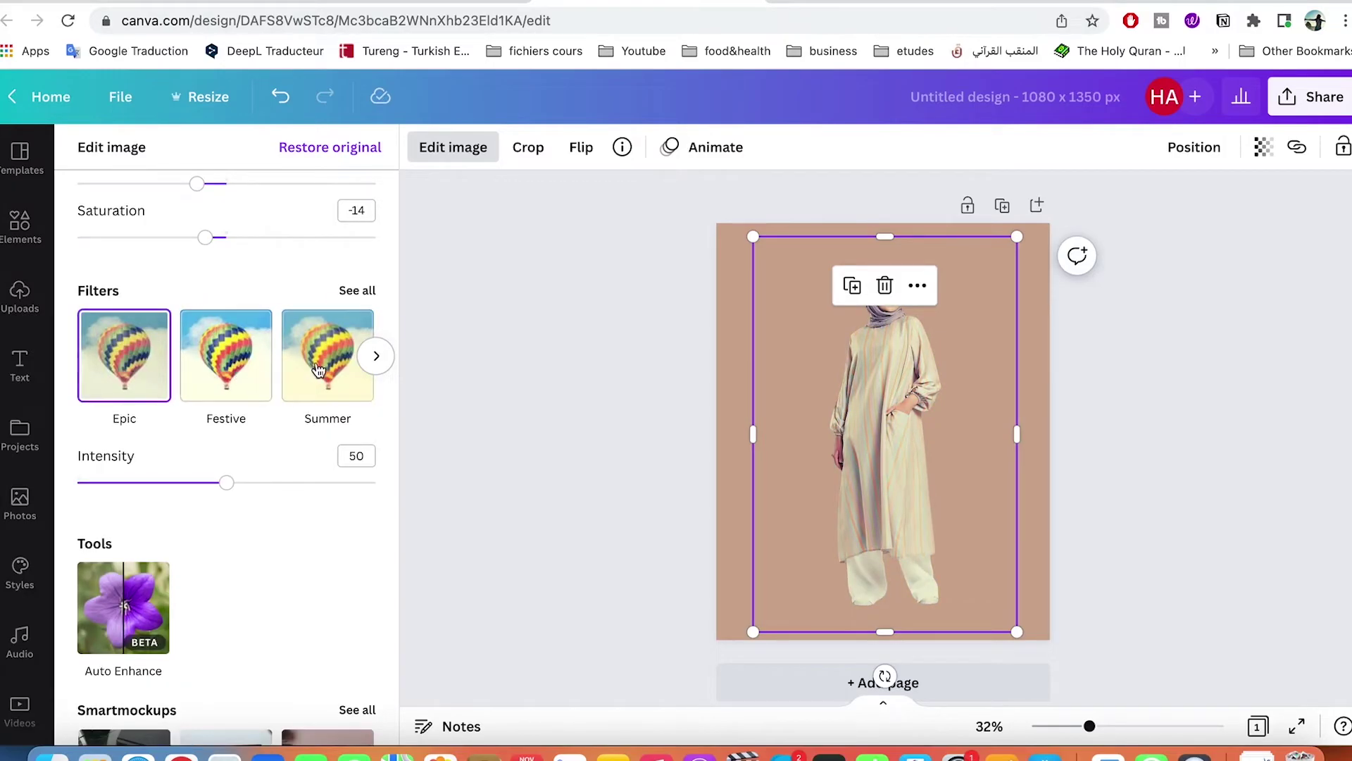
- Undo all the filters applied to the cutout of the woman
left_click(281, 97)
left_click(281, 96)
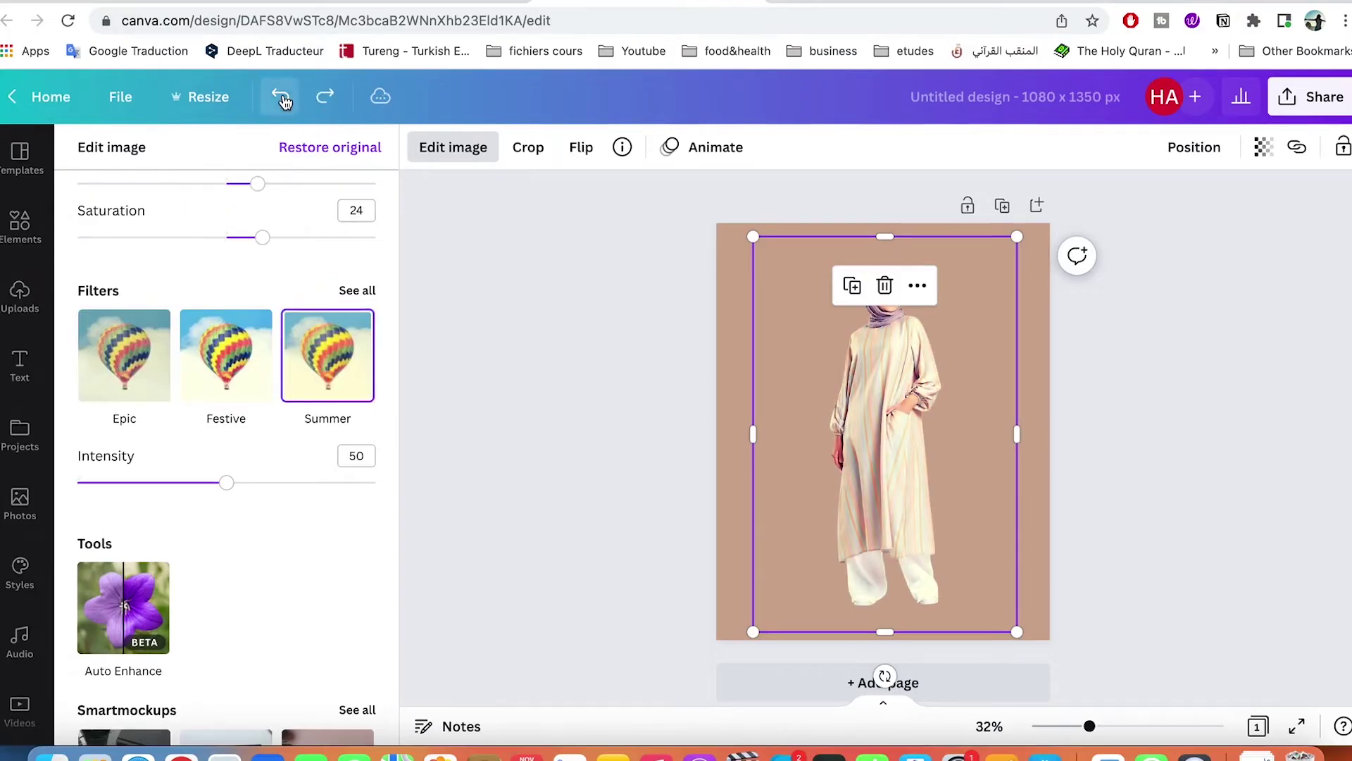
left_click(281, 96)
- Look through the image effects and examine the popular Smartmockups designs available for the cutout
scroll(317, 455, "down", 7)
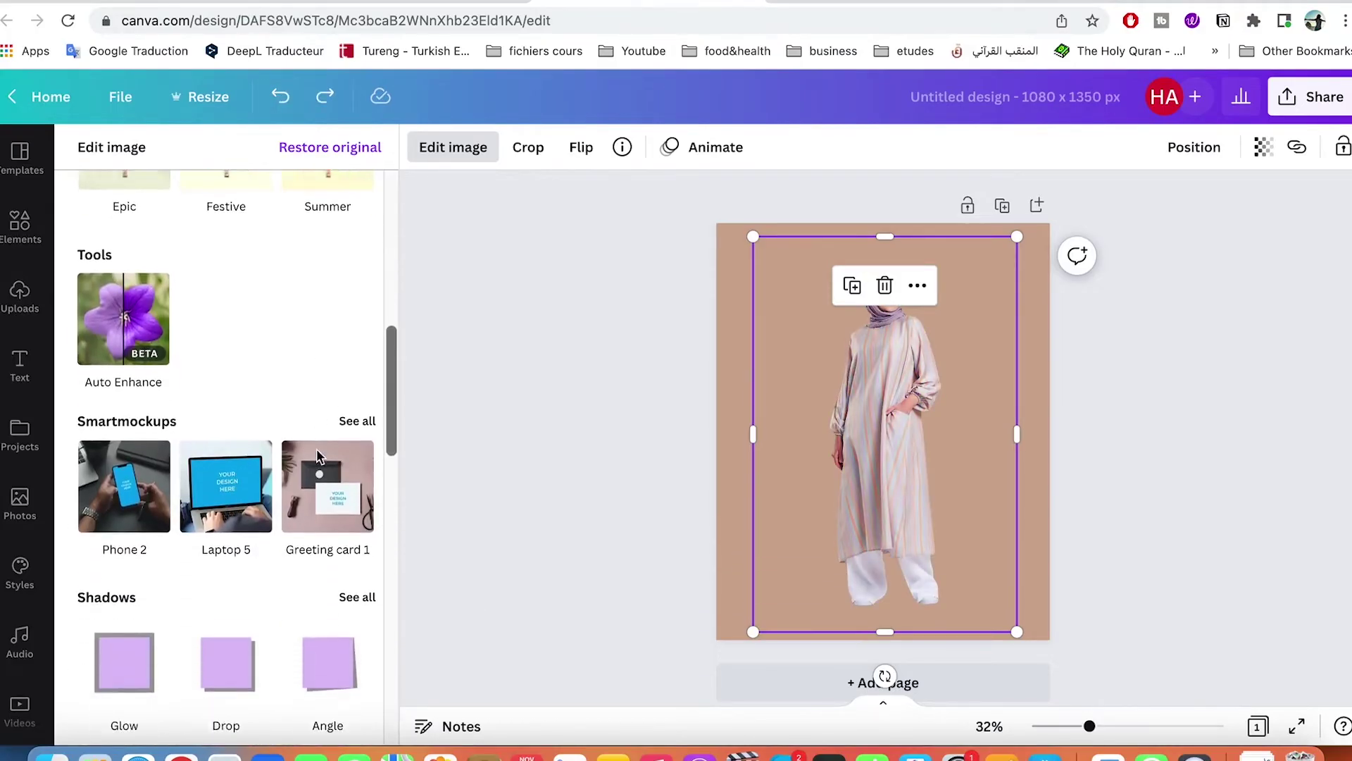
scroll(317, 456, "up", 3)
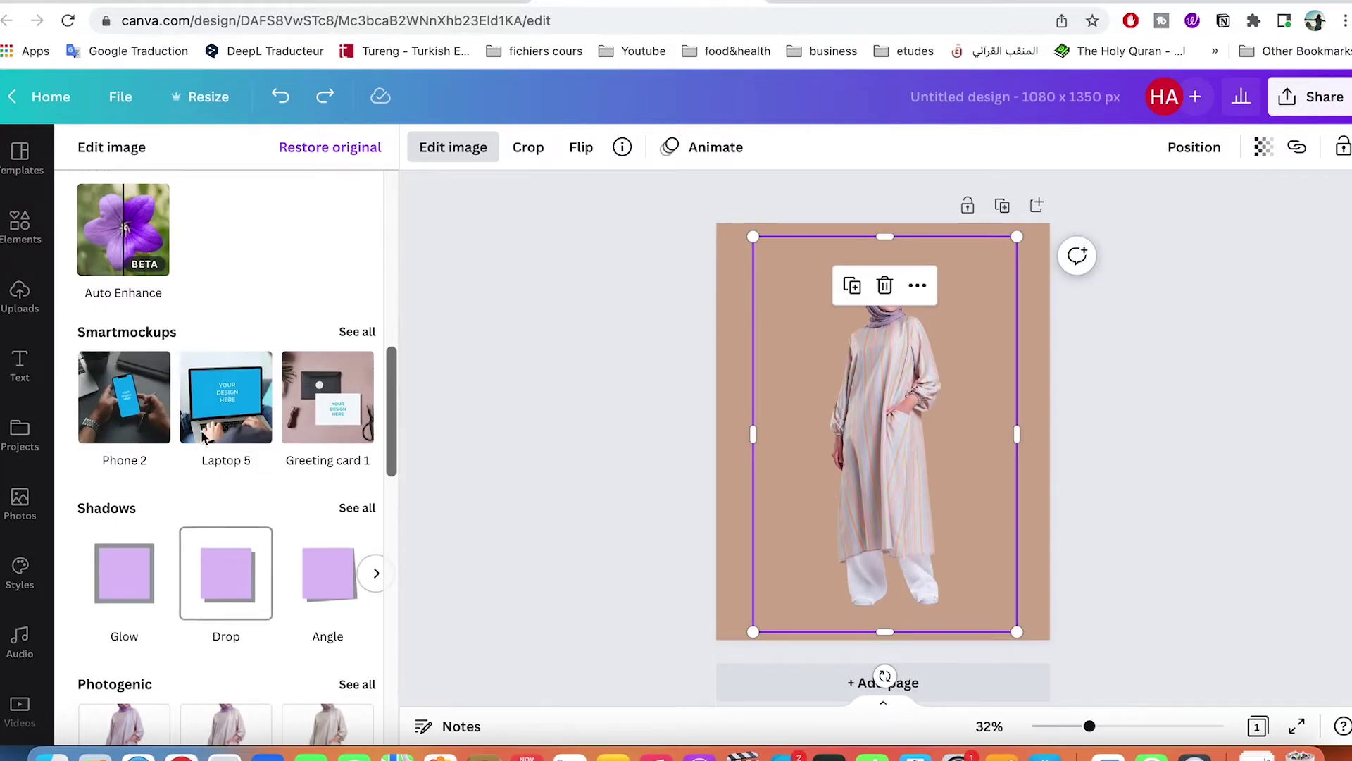
scroll(181, 336, "up", 1)
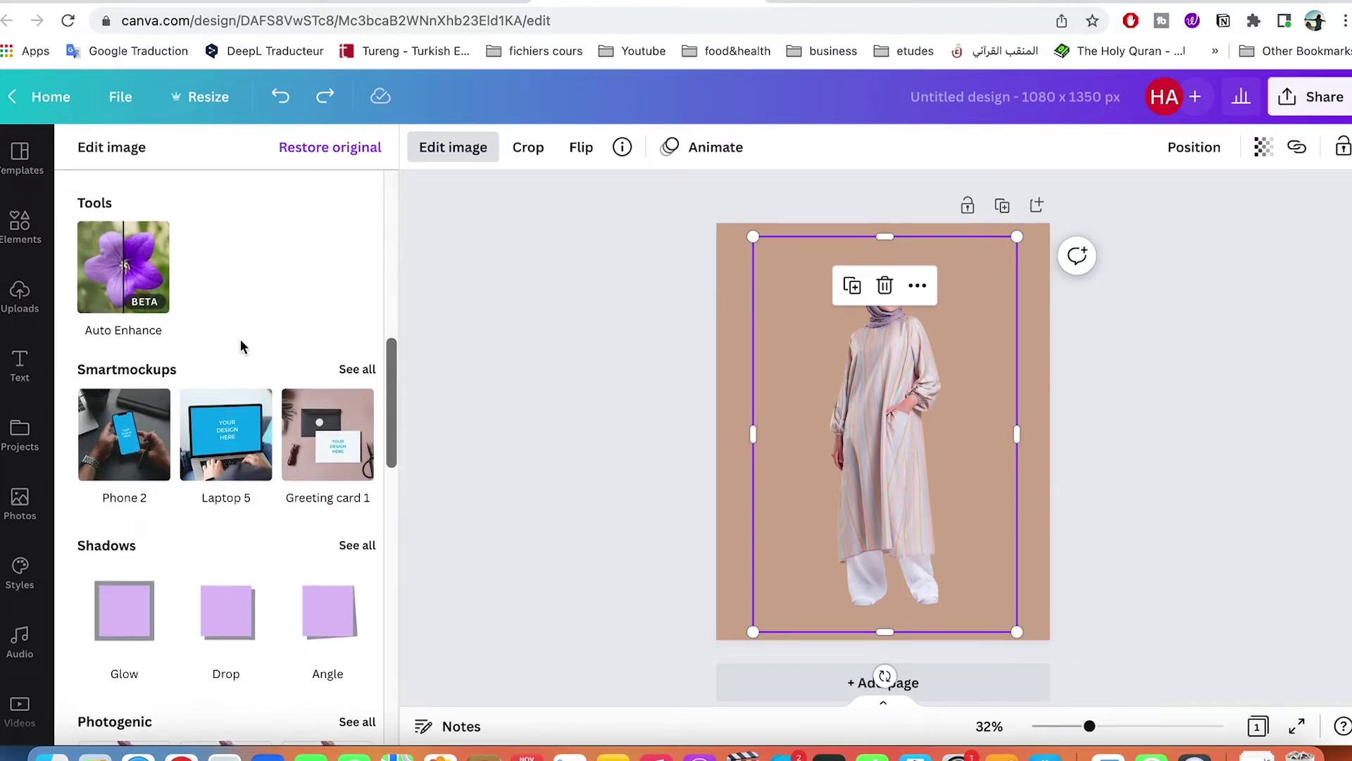
left_click(350, 370)
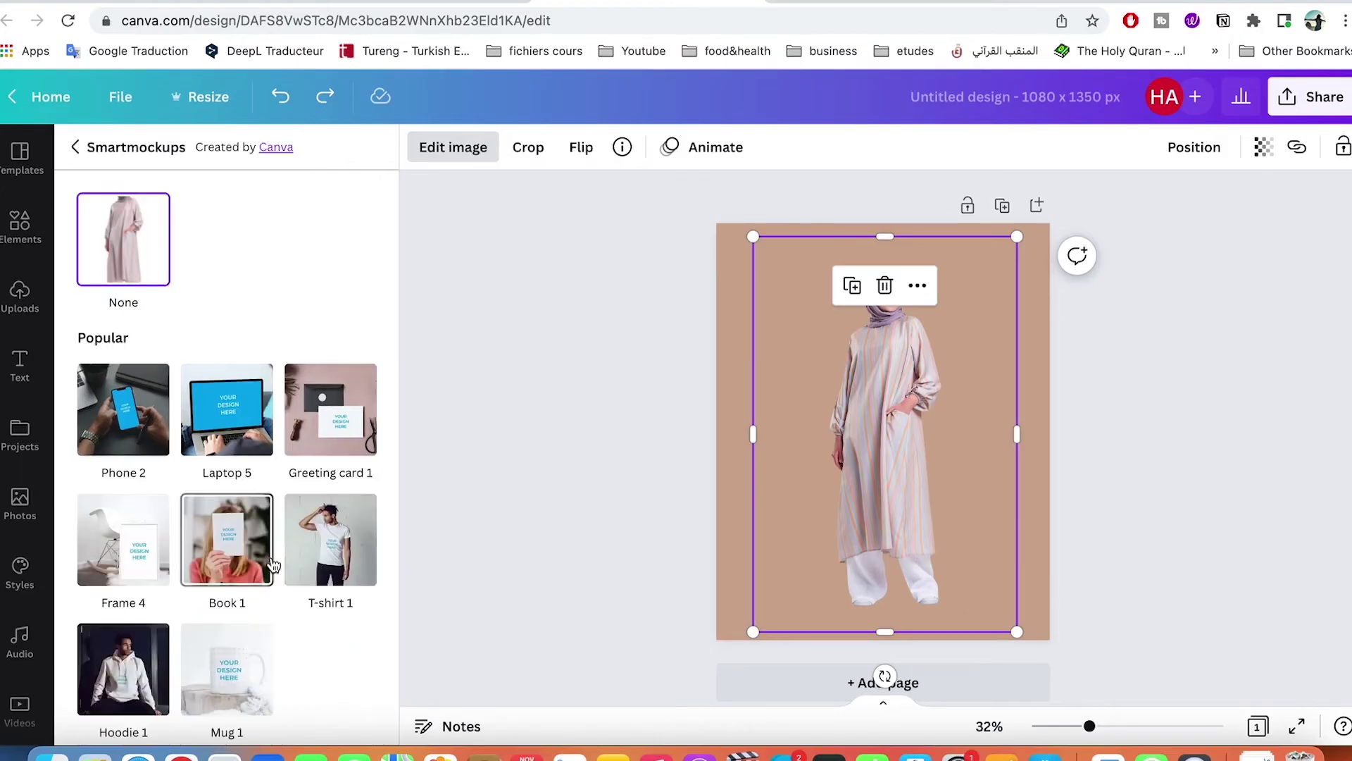
scroll(272, 562, "down", 2)
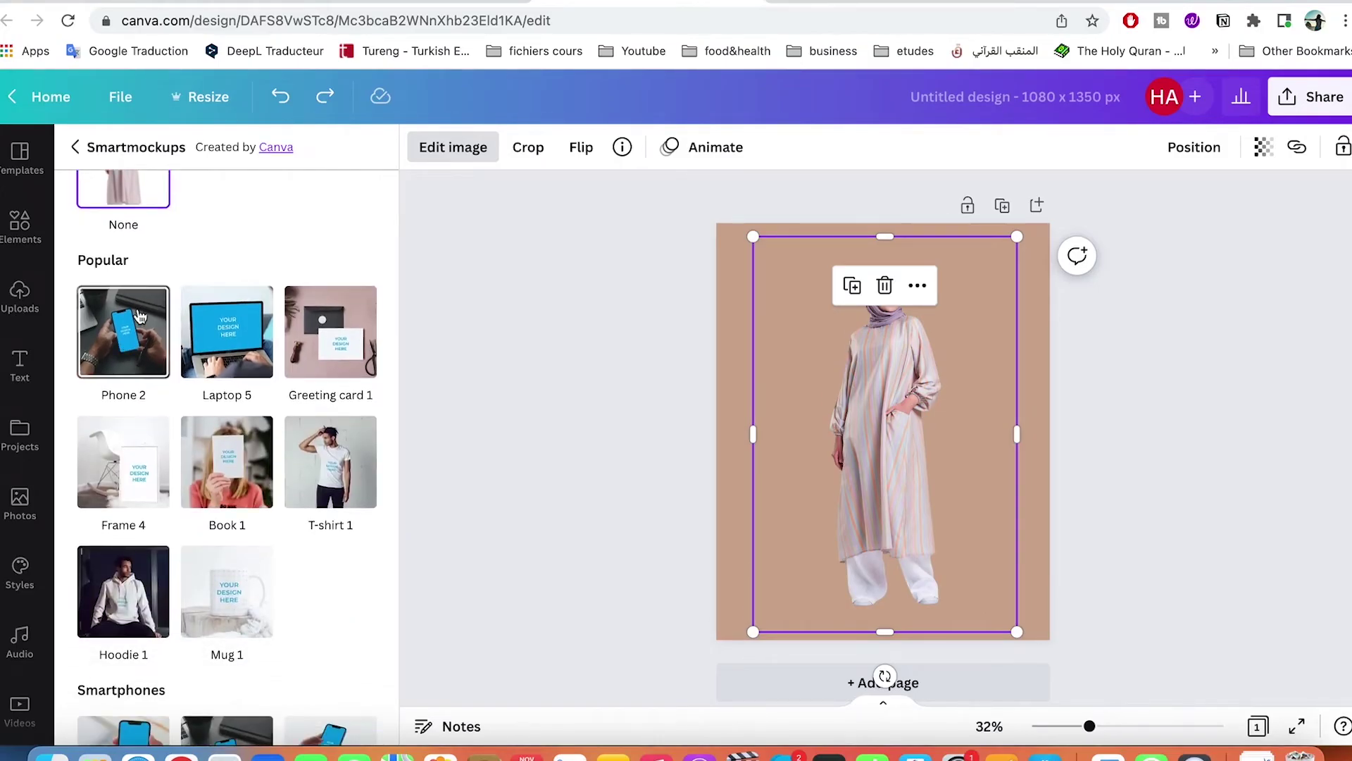
scroll(121, 518, "down", 3)
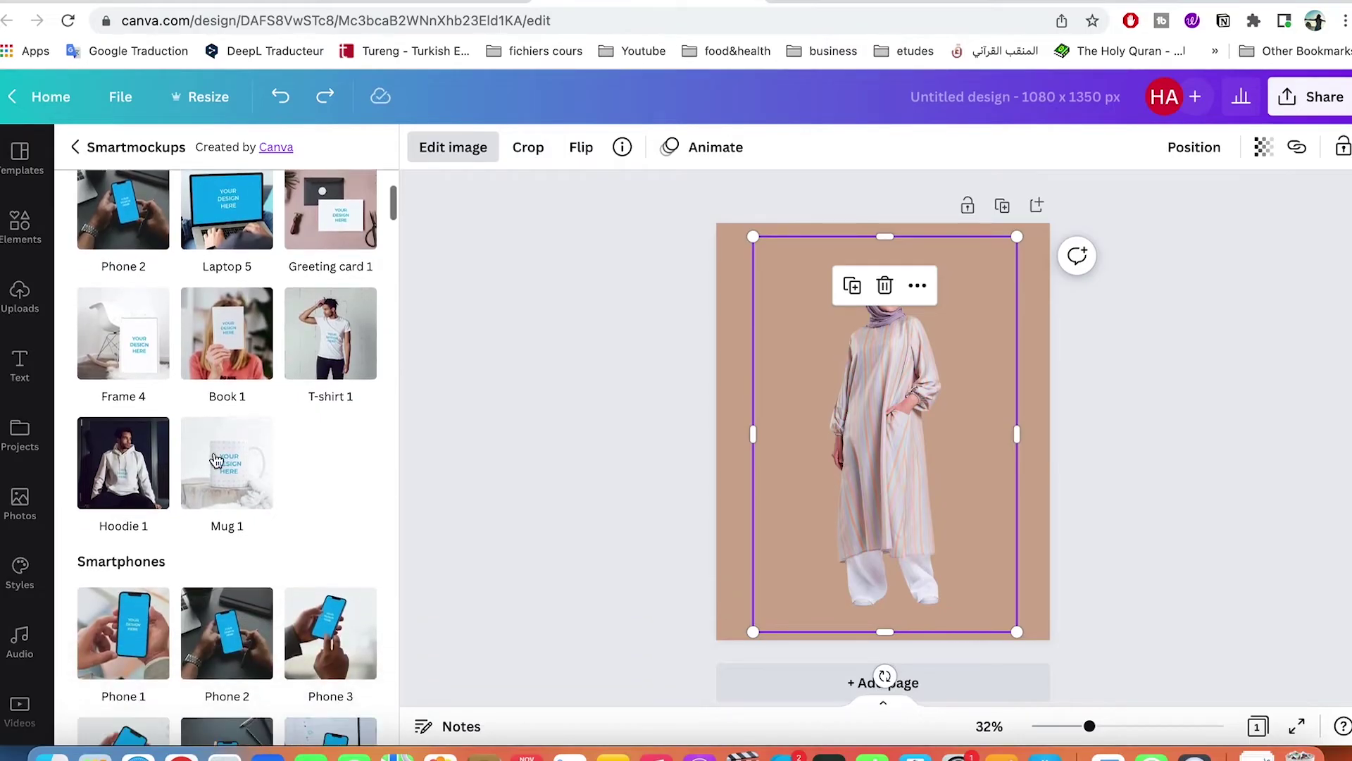
scroll(299, 498, "up", 1)
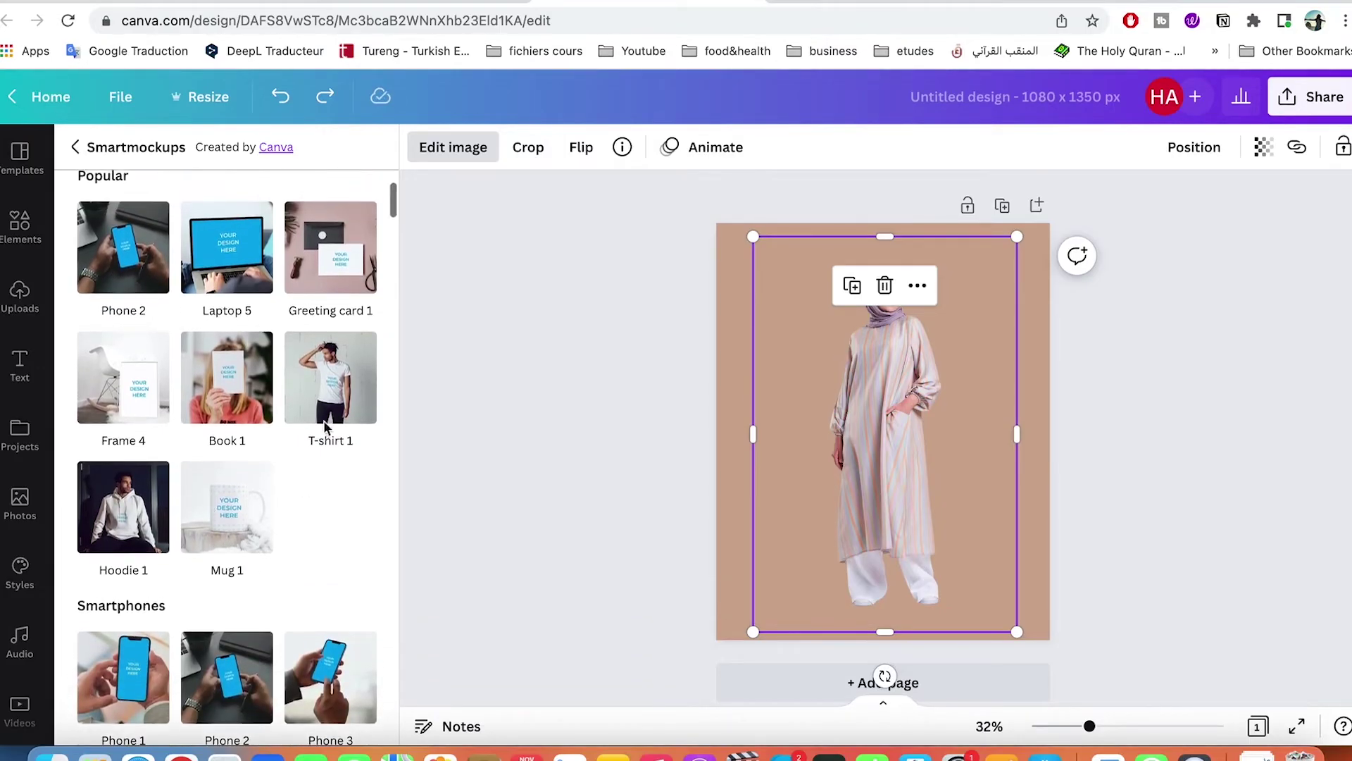
scroll(260, 470, "up", 1)
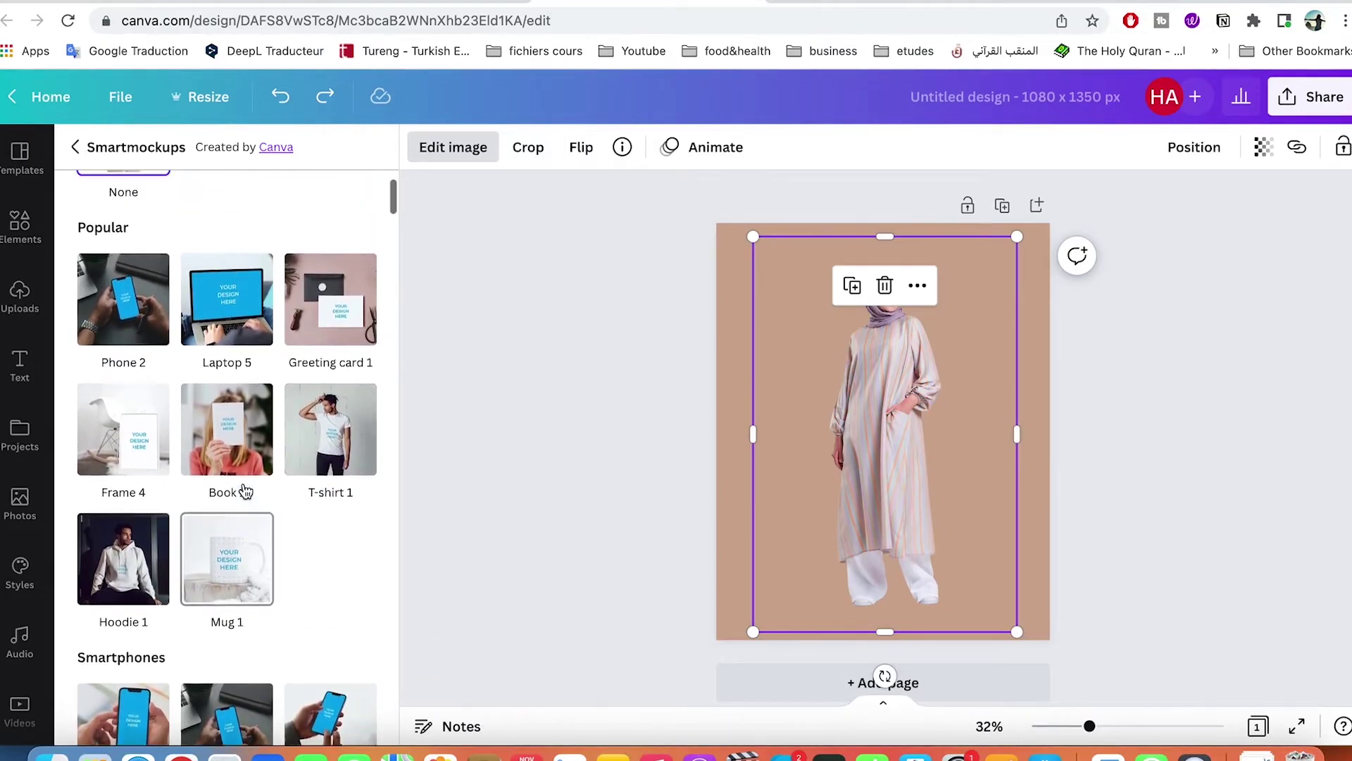
- Try the Phone 2 smartmockup on the cutout, resized to cover the whole page, and undo it
left_click(129, 308)
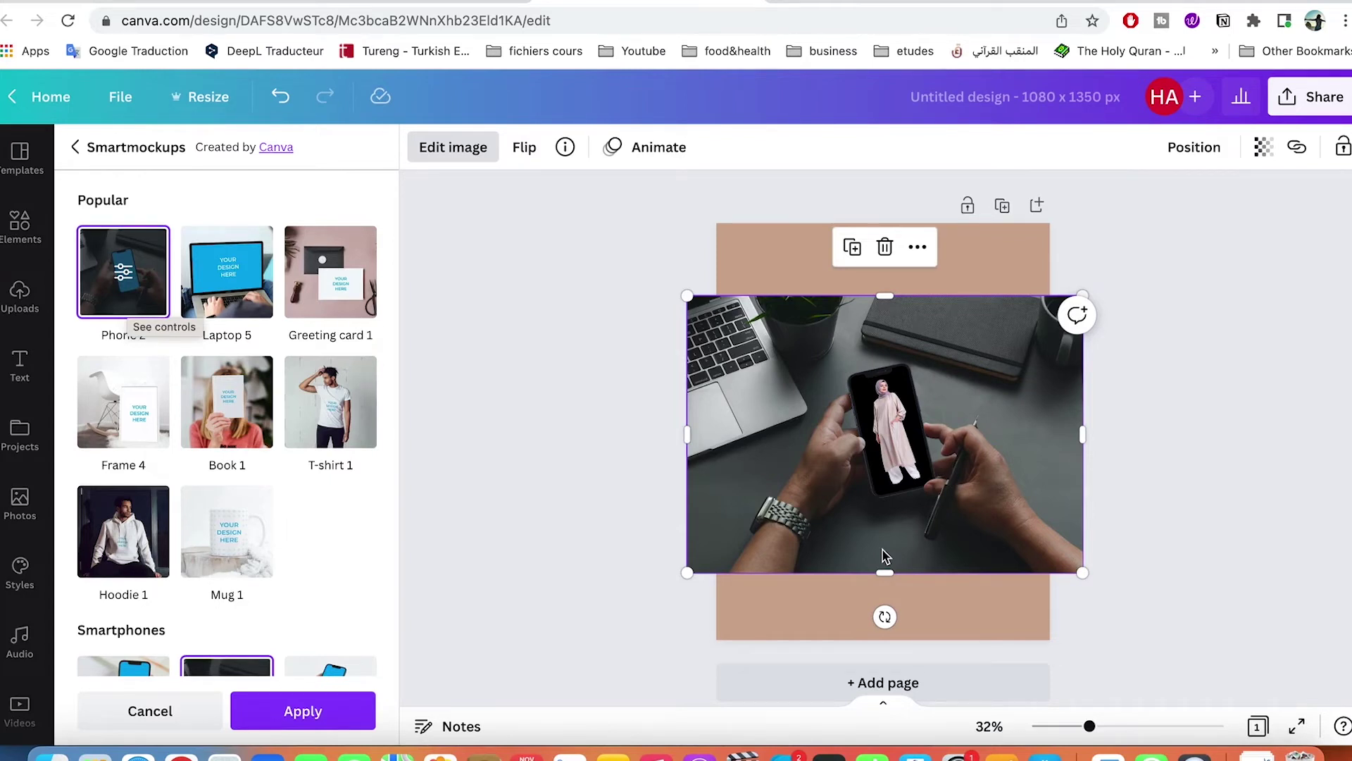
left_click_drag(1082, 409, 1050, 409)
left_click_drag(687, 429, 716, 431)
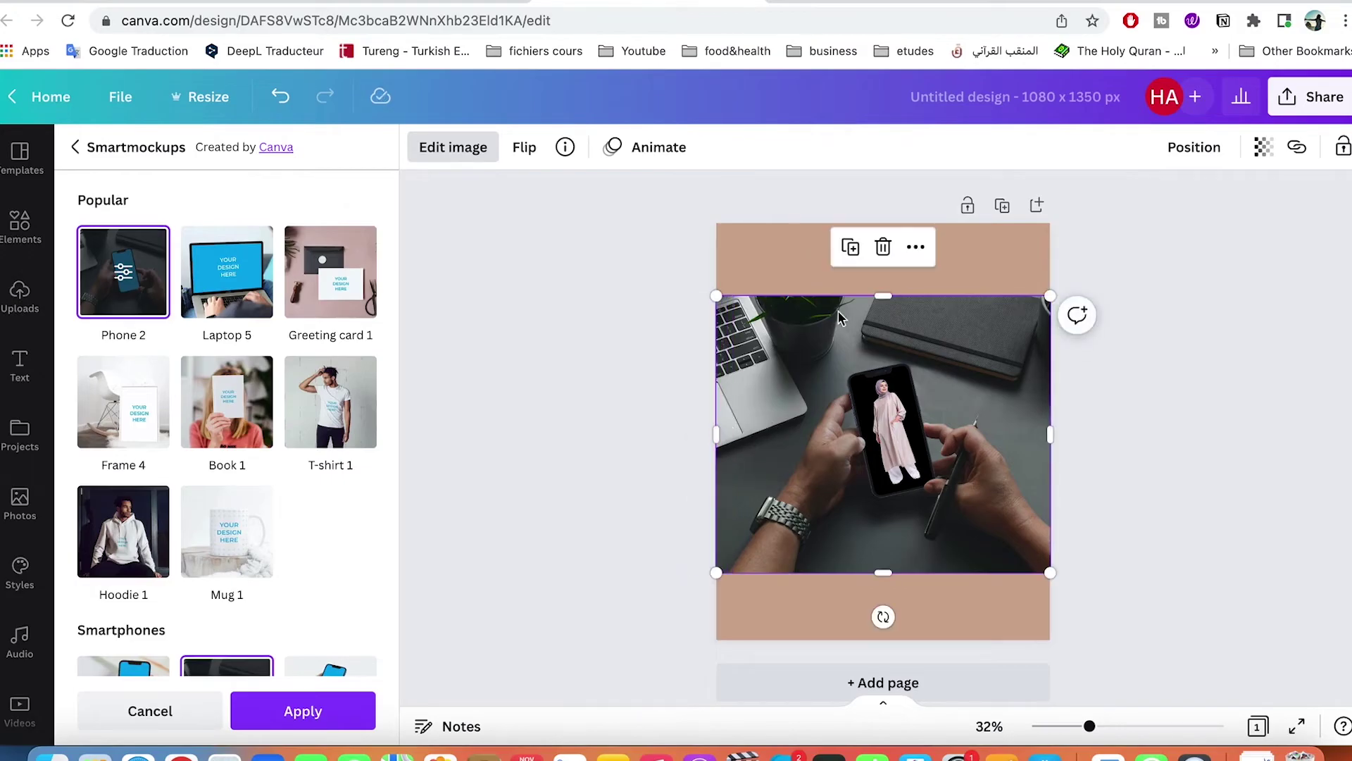
left_click_drag(854, 293, 852, 223)
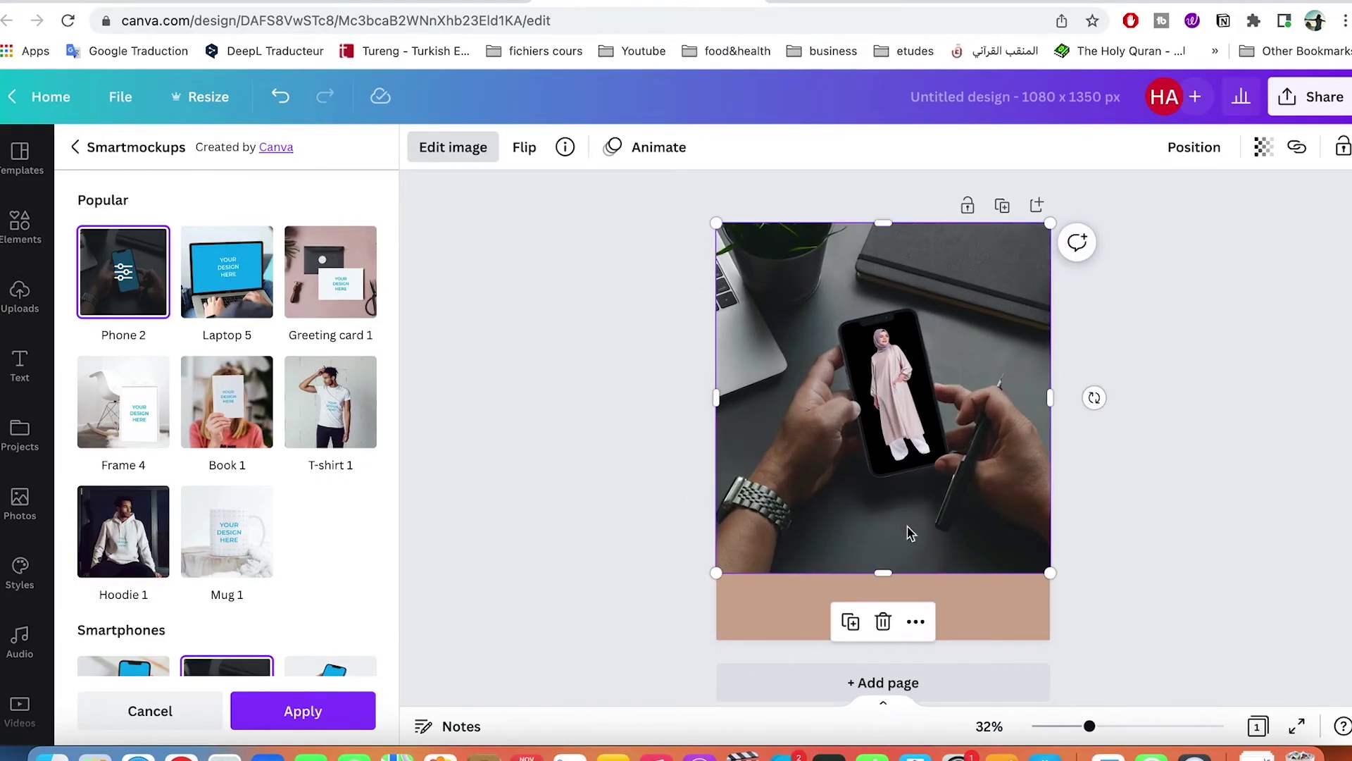
left_click_drag(881, 572, 883, 639)
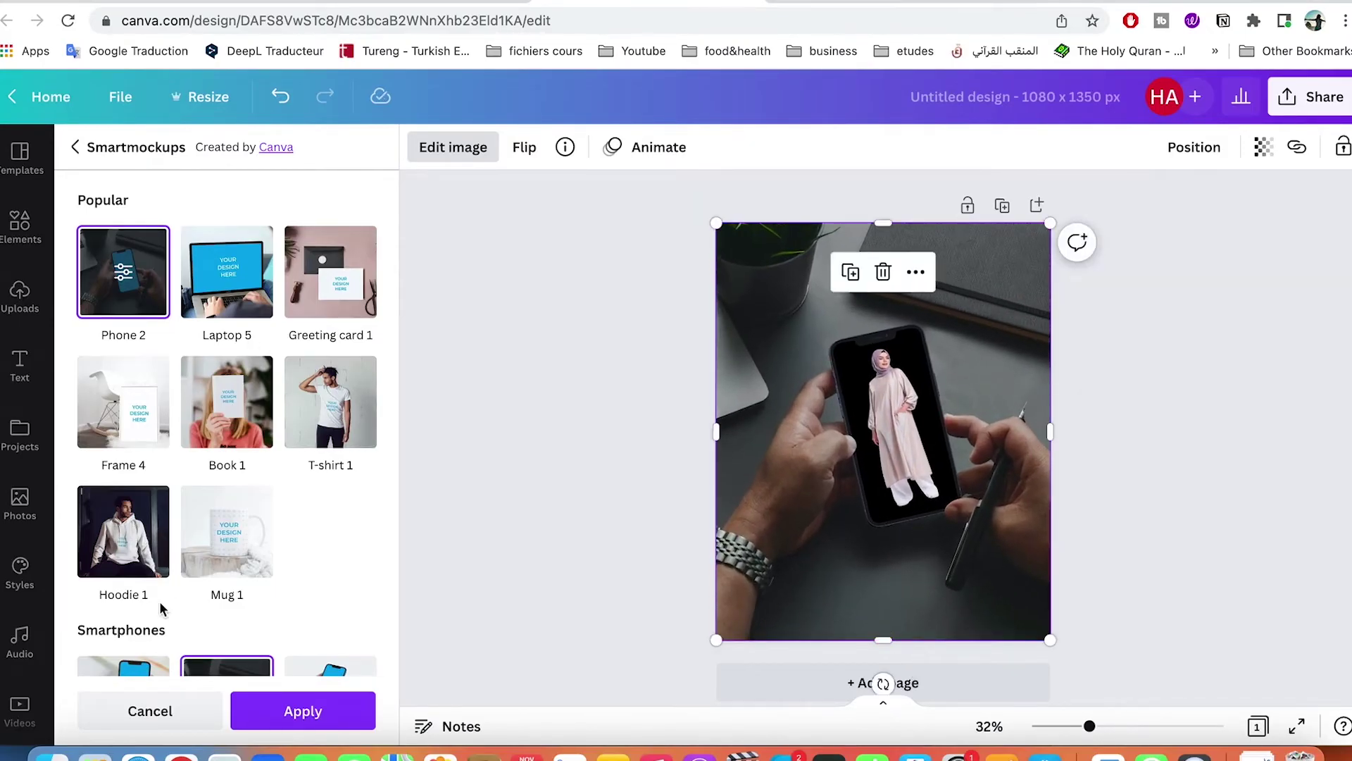
scroll(162, 607, "down", 1)
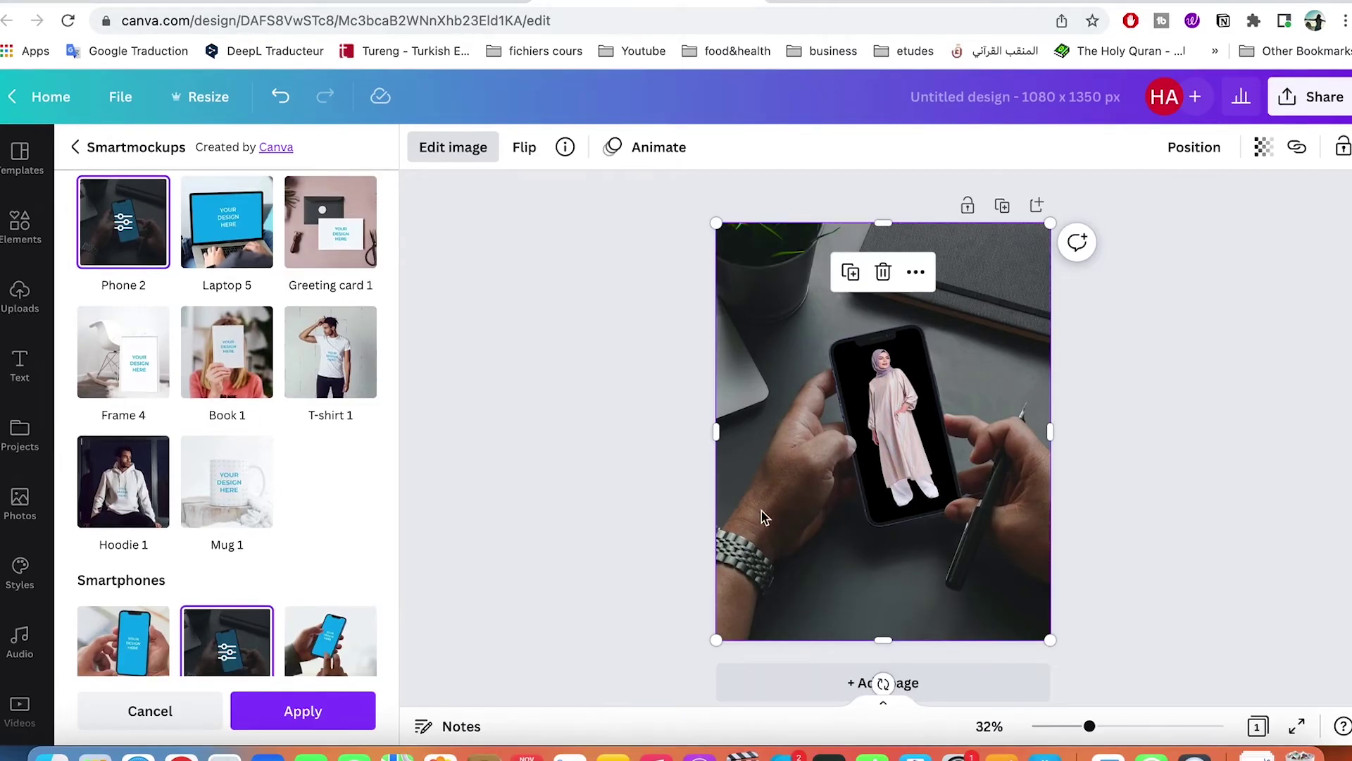
left_click(282, 102)
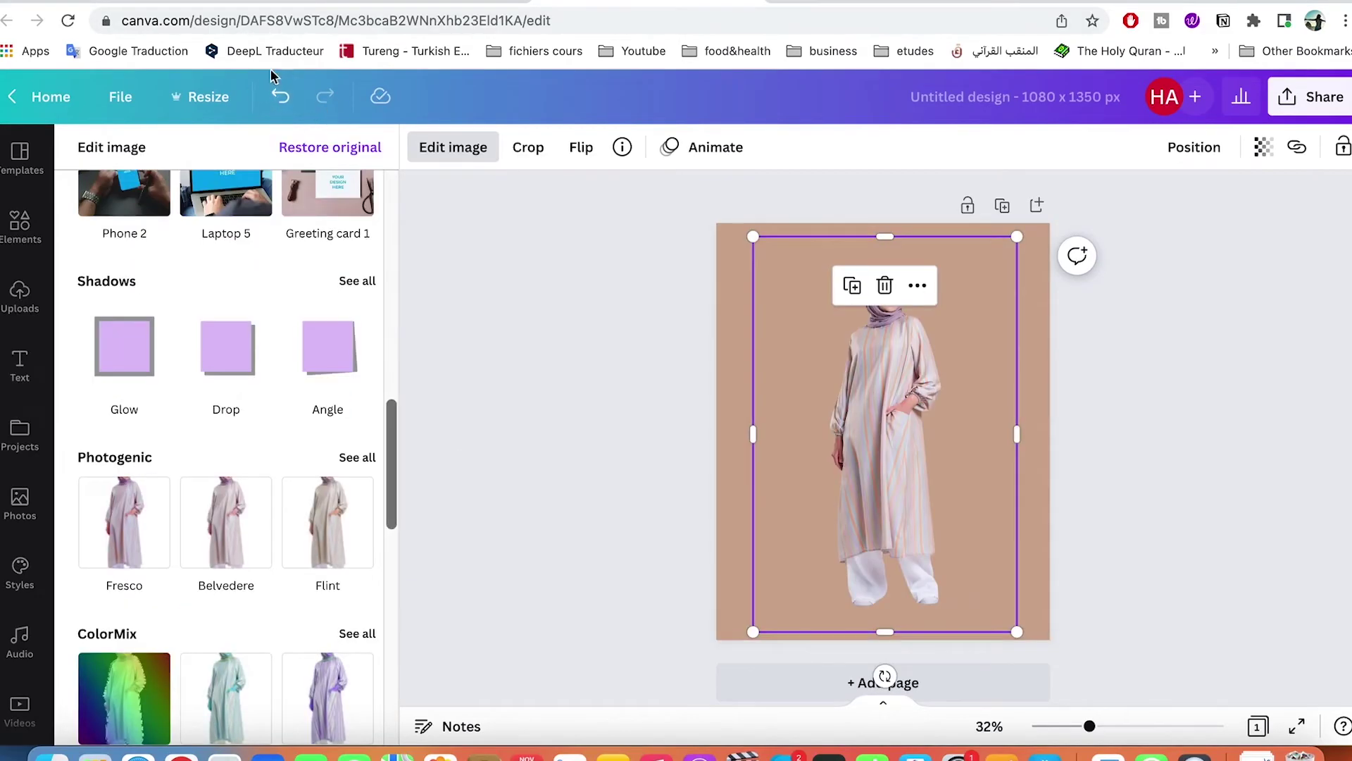
- Add a Glow shadow to the cutout of the woman and check how it looks on the page
scroll(205, 627, "down", 2)
scroll(209, 634, "up", 2)
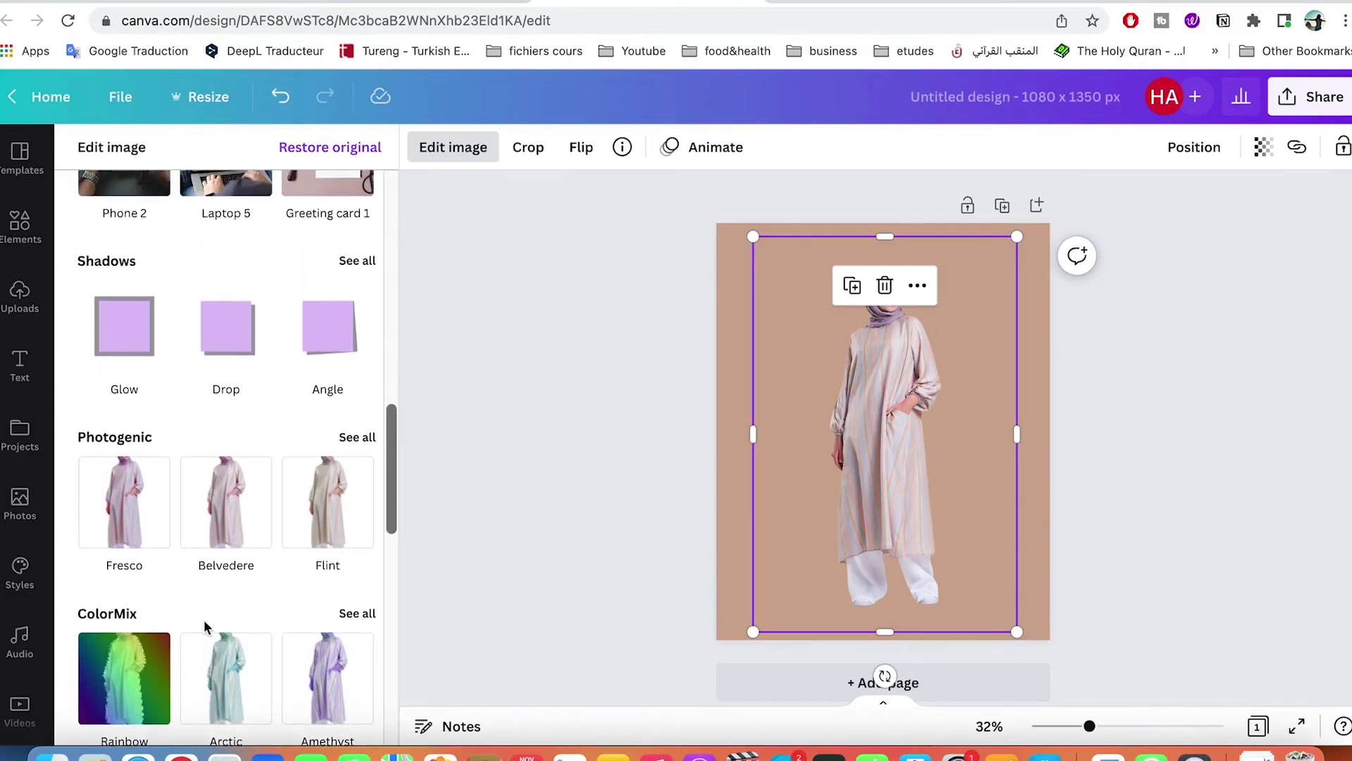
scroll(226, 563, "down", 1)
scroll(231, 564, "down", 3)
scroll(230, 556, "up", 3)
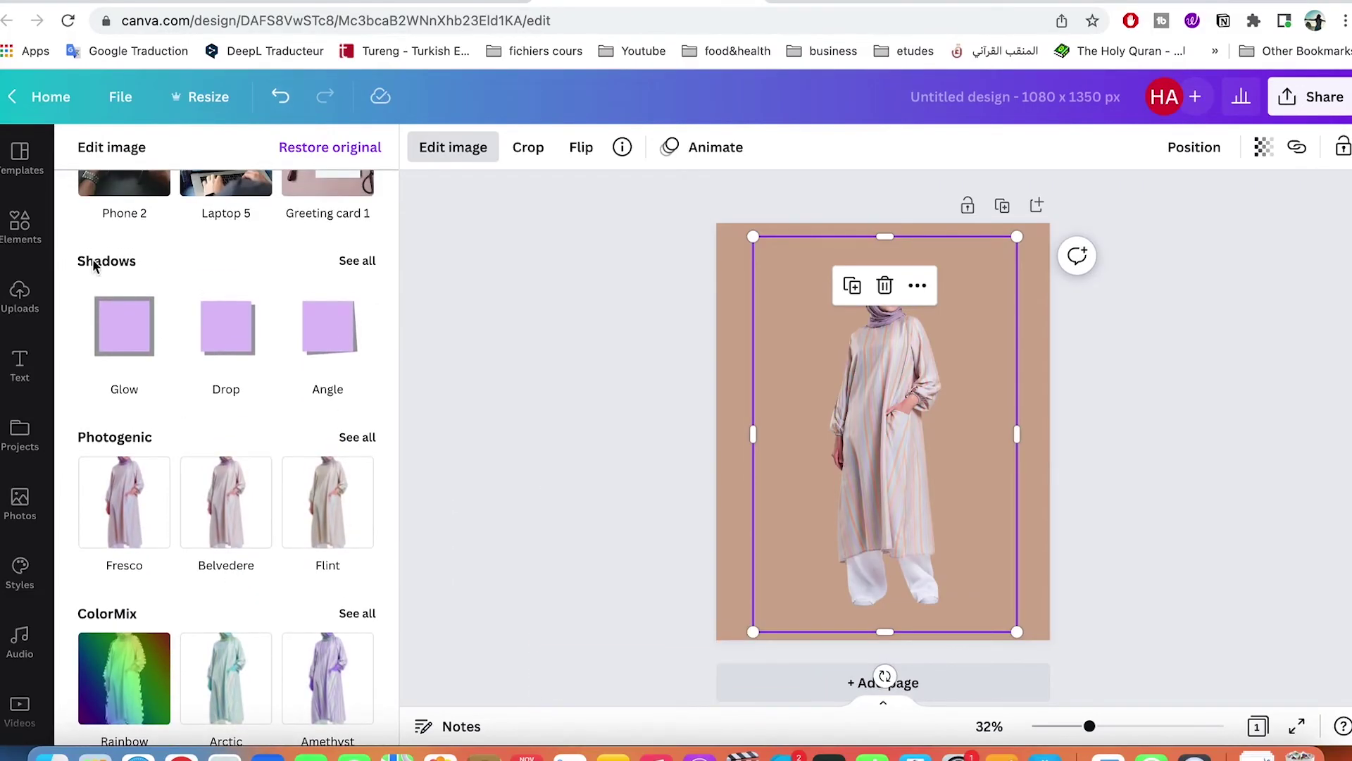
left_click(357, 261)
left_click(254, 247)
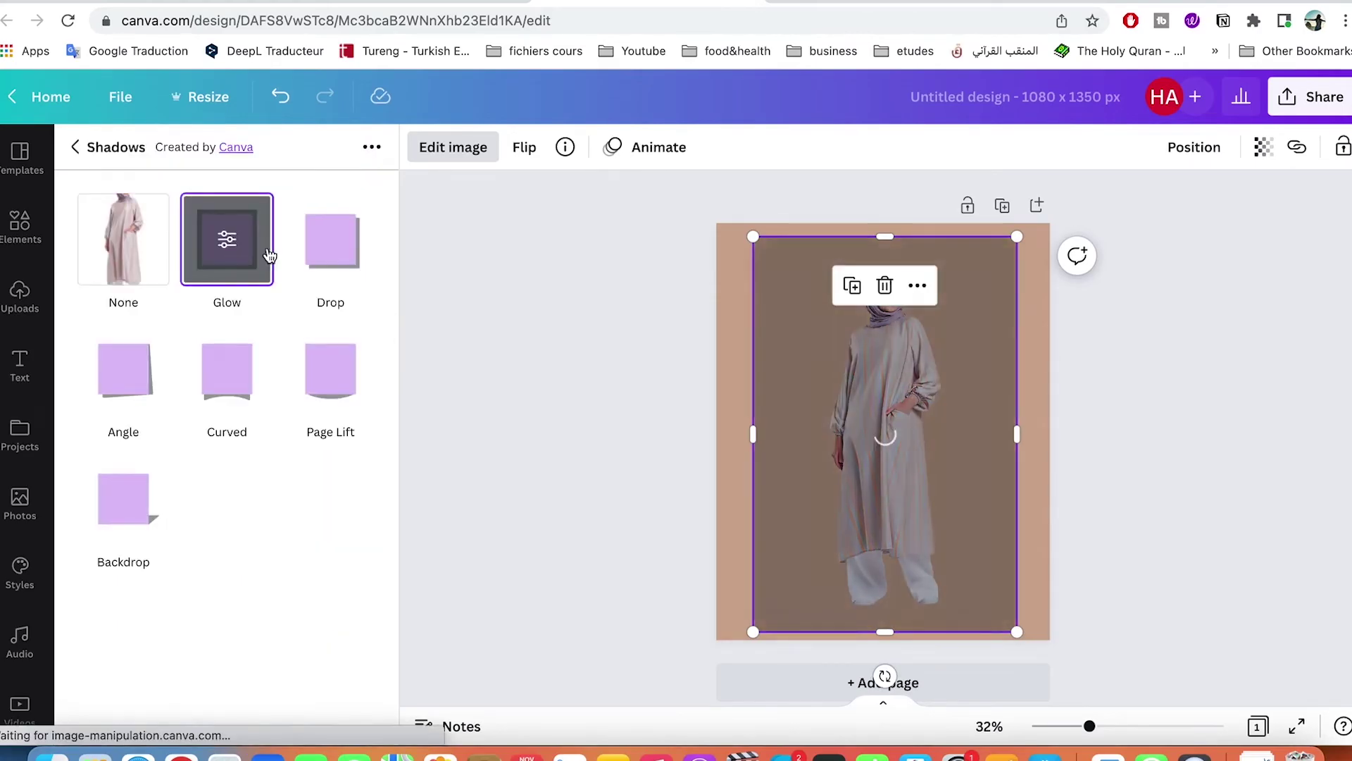
left_click(1034, 375)
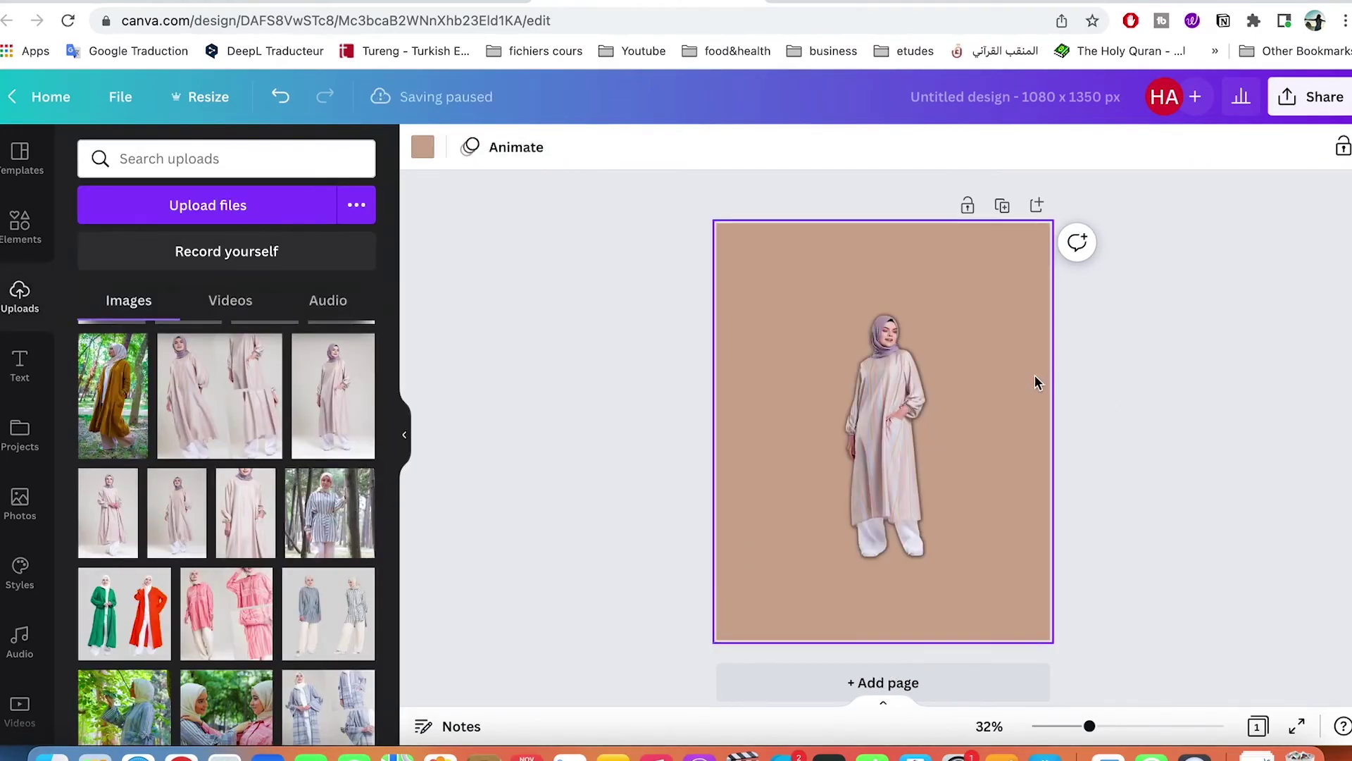
left_click(901, 391)
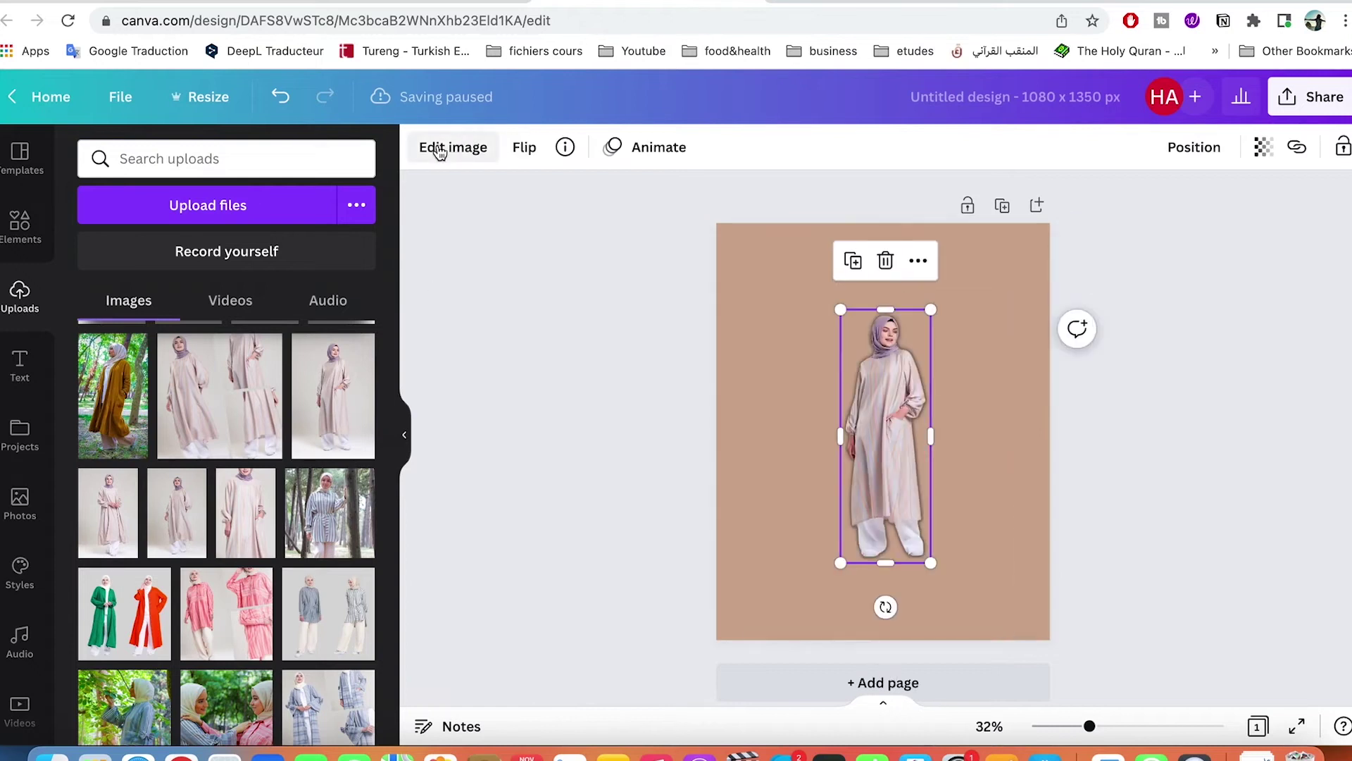
left_click(280, 99)
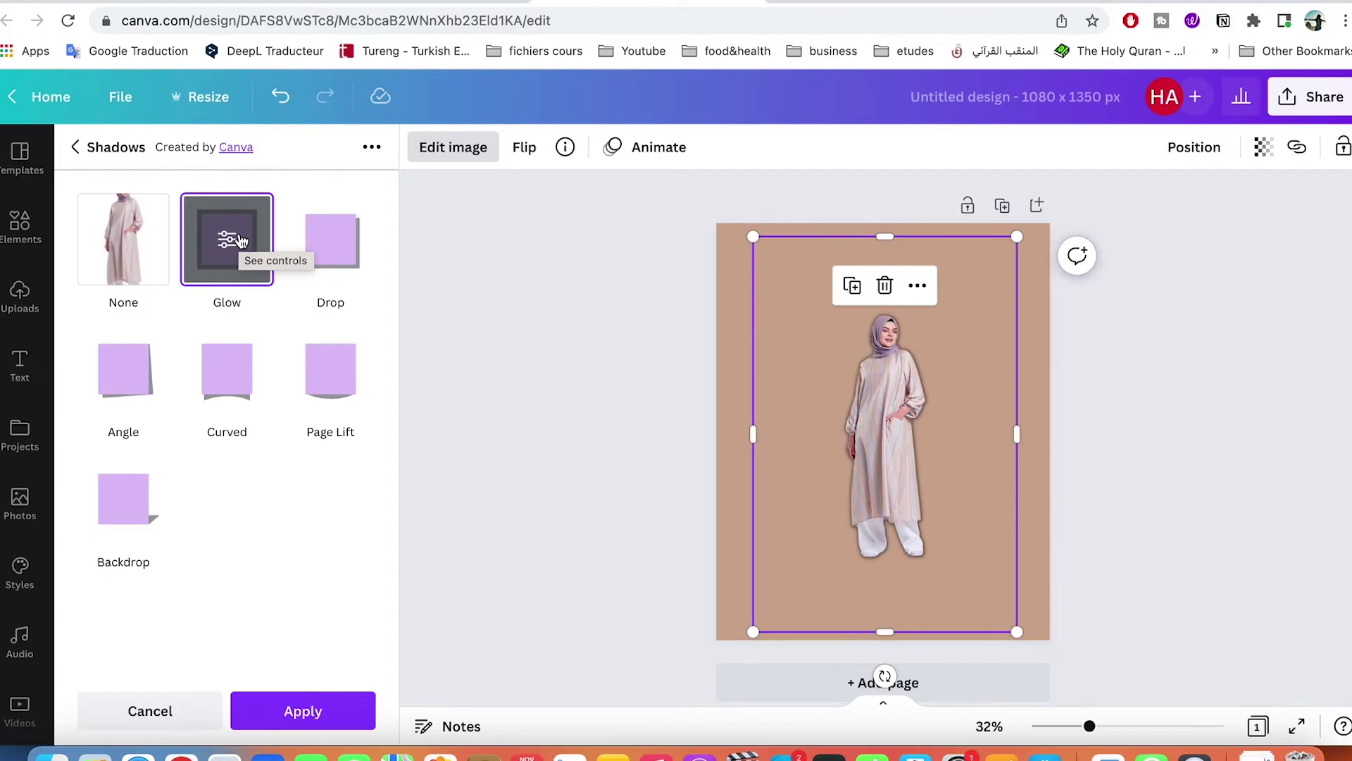
- Compare the Drop, Page Lift, Curved and Angle shadows on the cutout and return to Glow
left_click(328, 255)
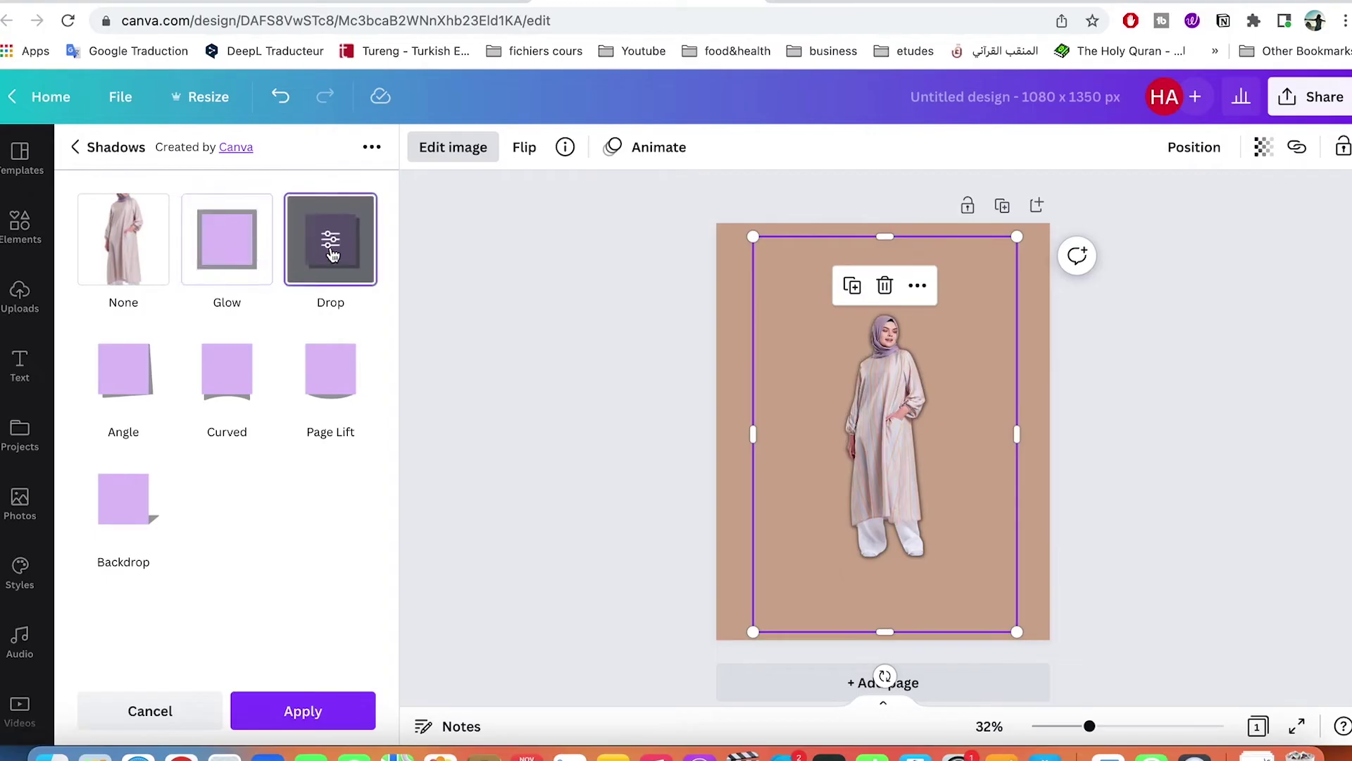
left_click(336, 358)
left_click(234, 372)
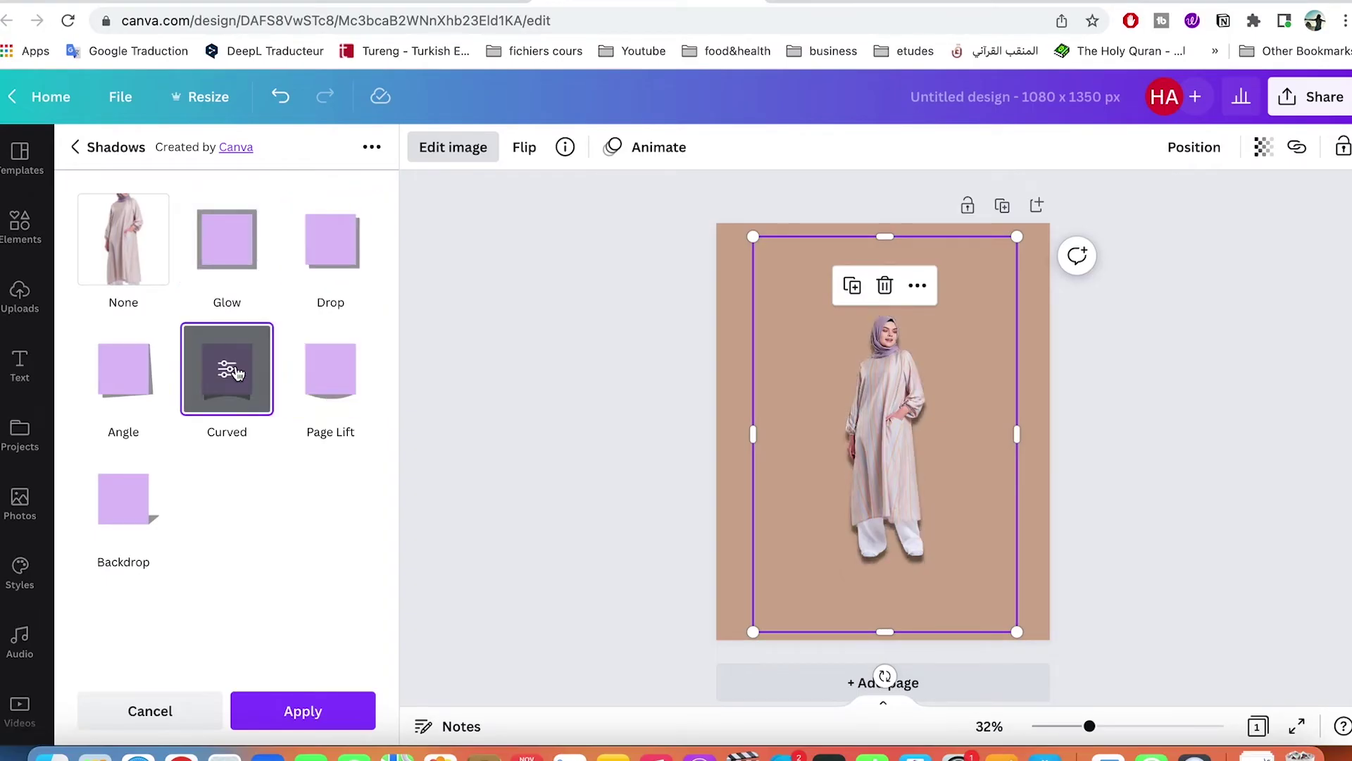
left_click(121, 394)
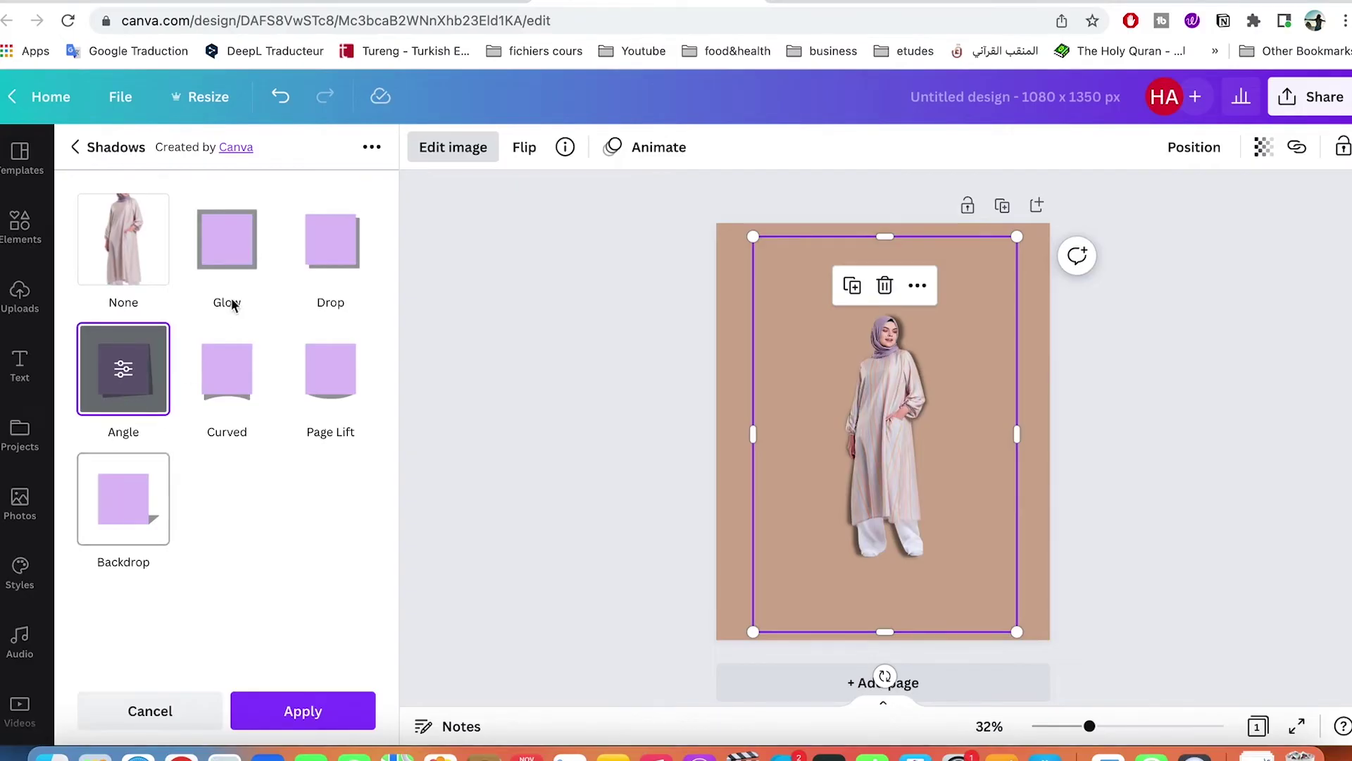
left_click(226, 240)
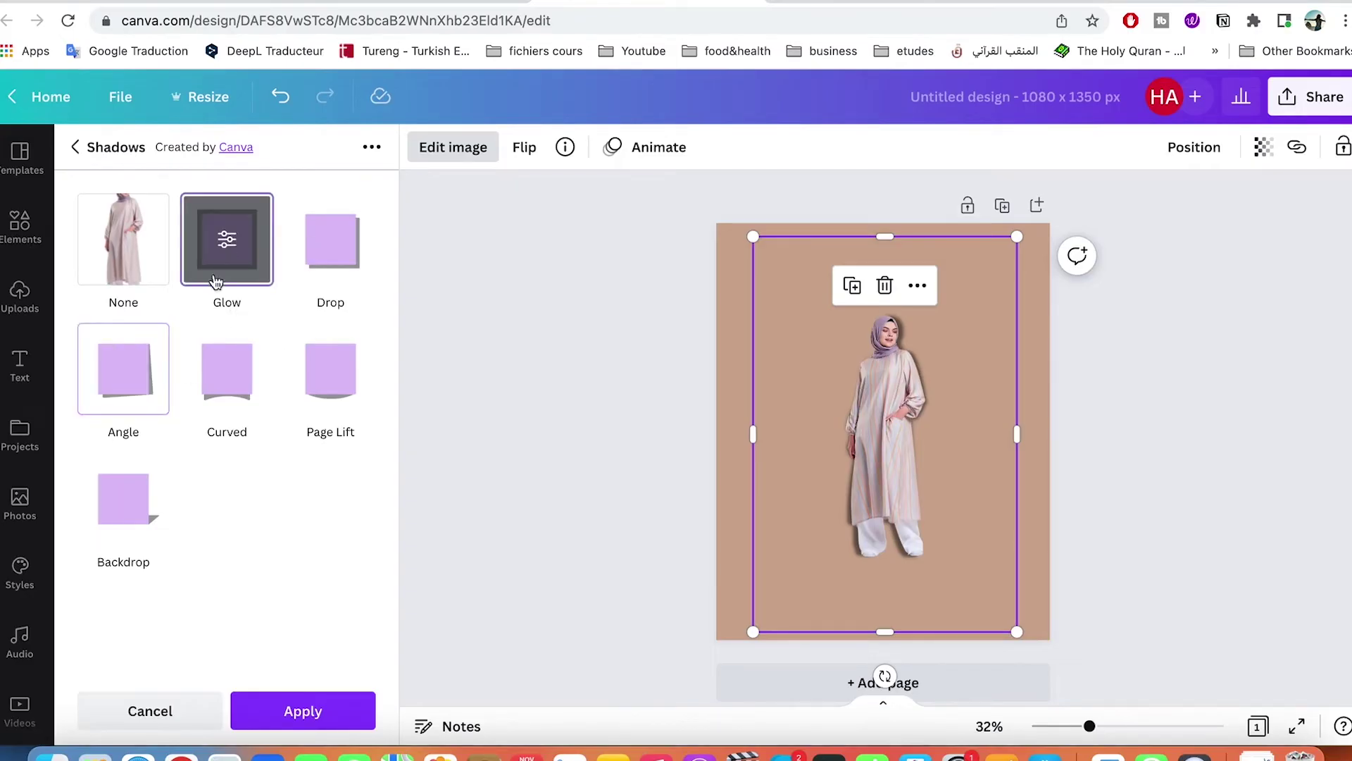
- Set the Glow shadow on the woman's cutout to size 19 and transparency 98
left_click(226, 239)
left_click_drag(110, 239, 361, 232)
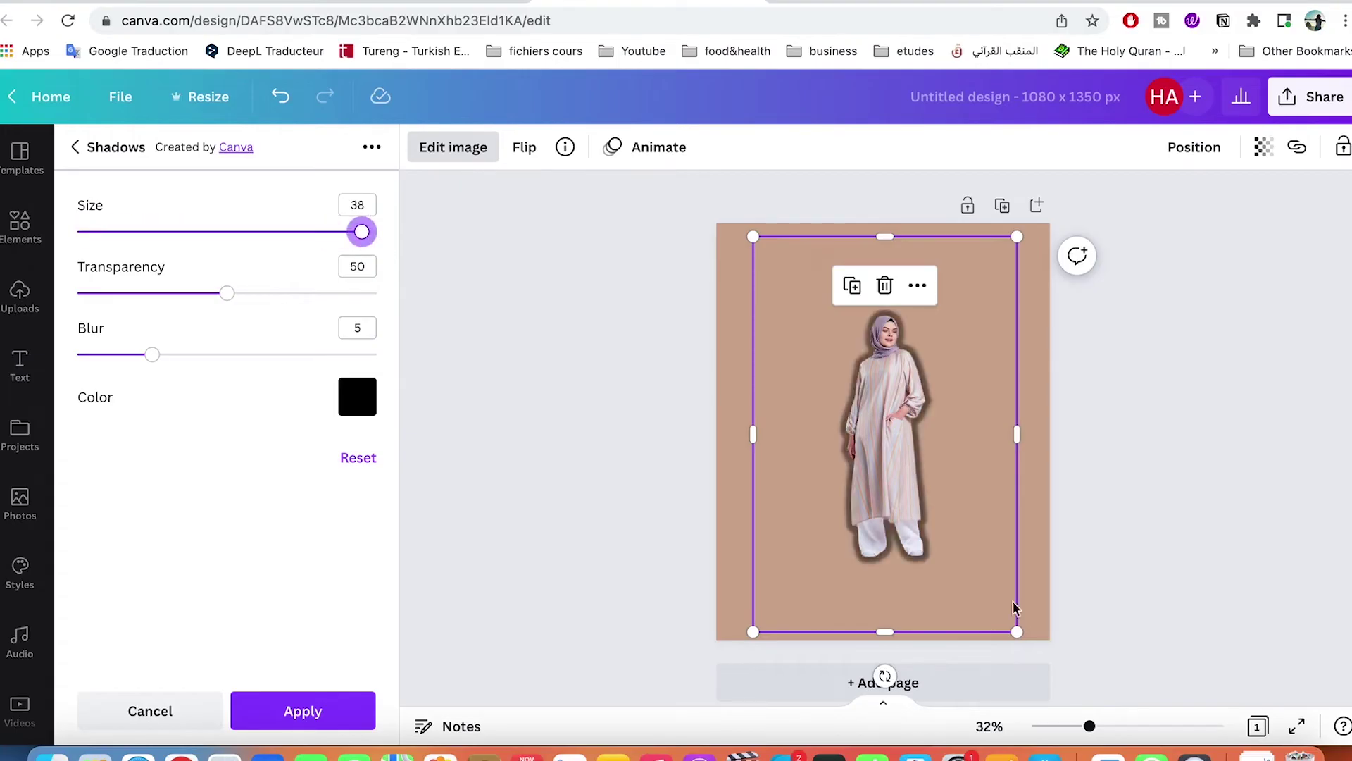
left_click_drag(1089, 726, 1123, 726)
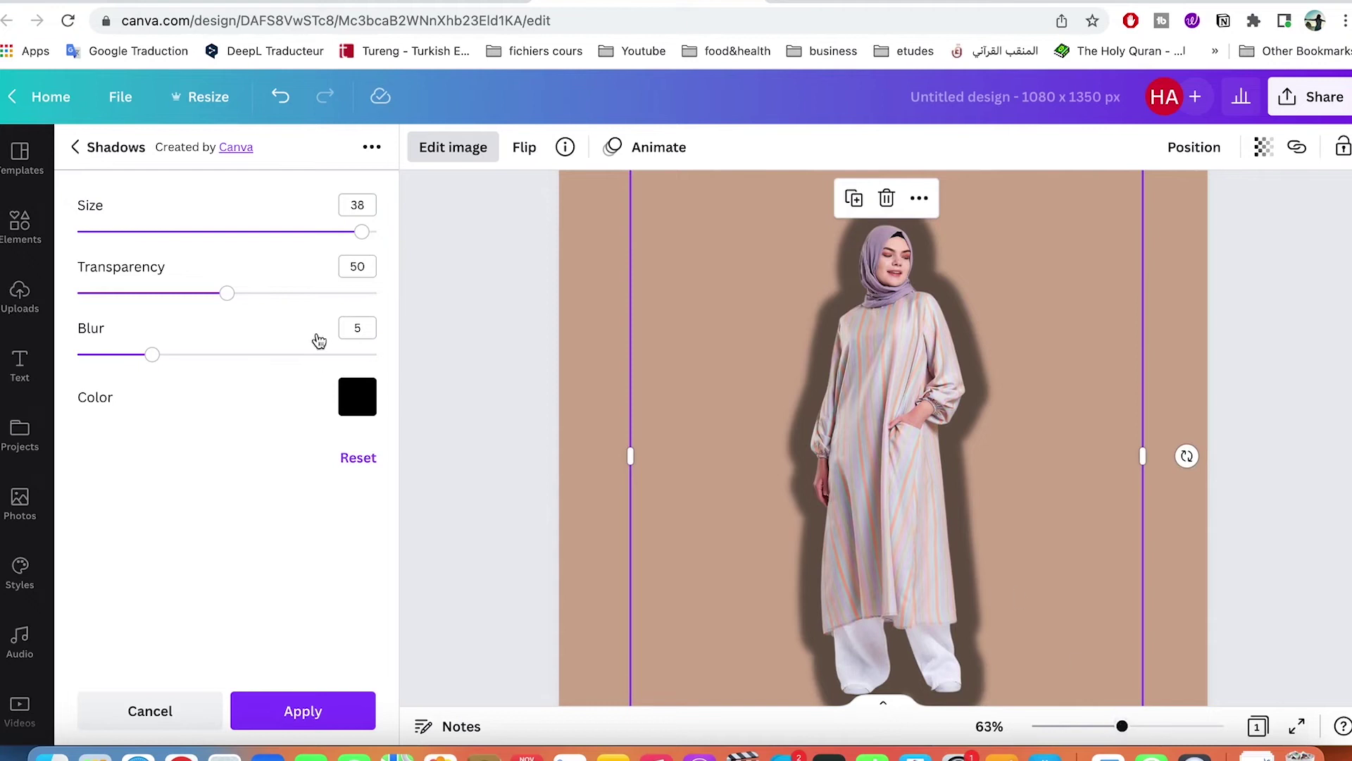
left_click_drag(361, 234, 246, 241)
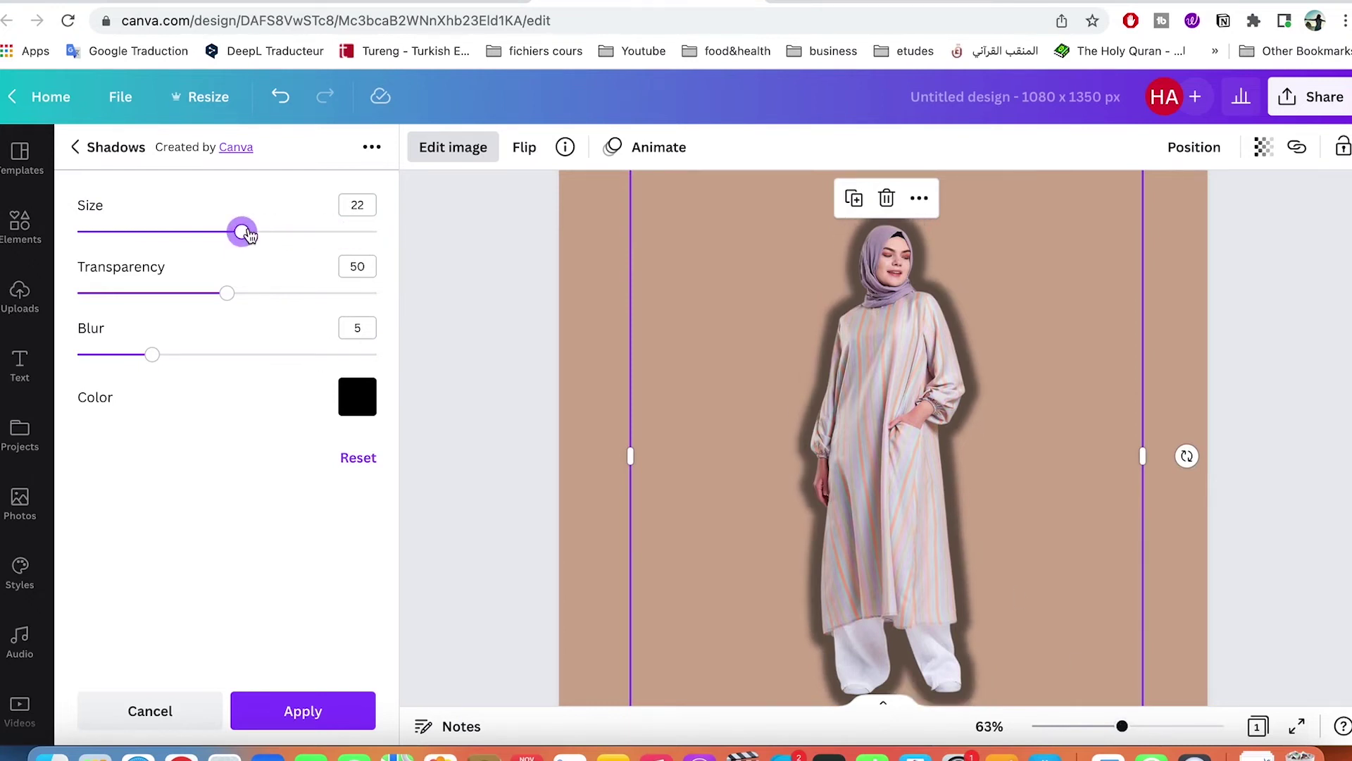
left_click_drag(246, 235, 222, 235)
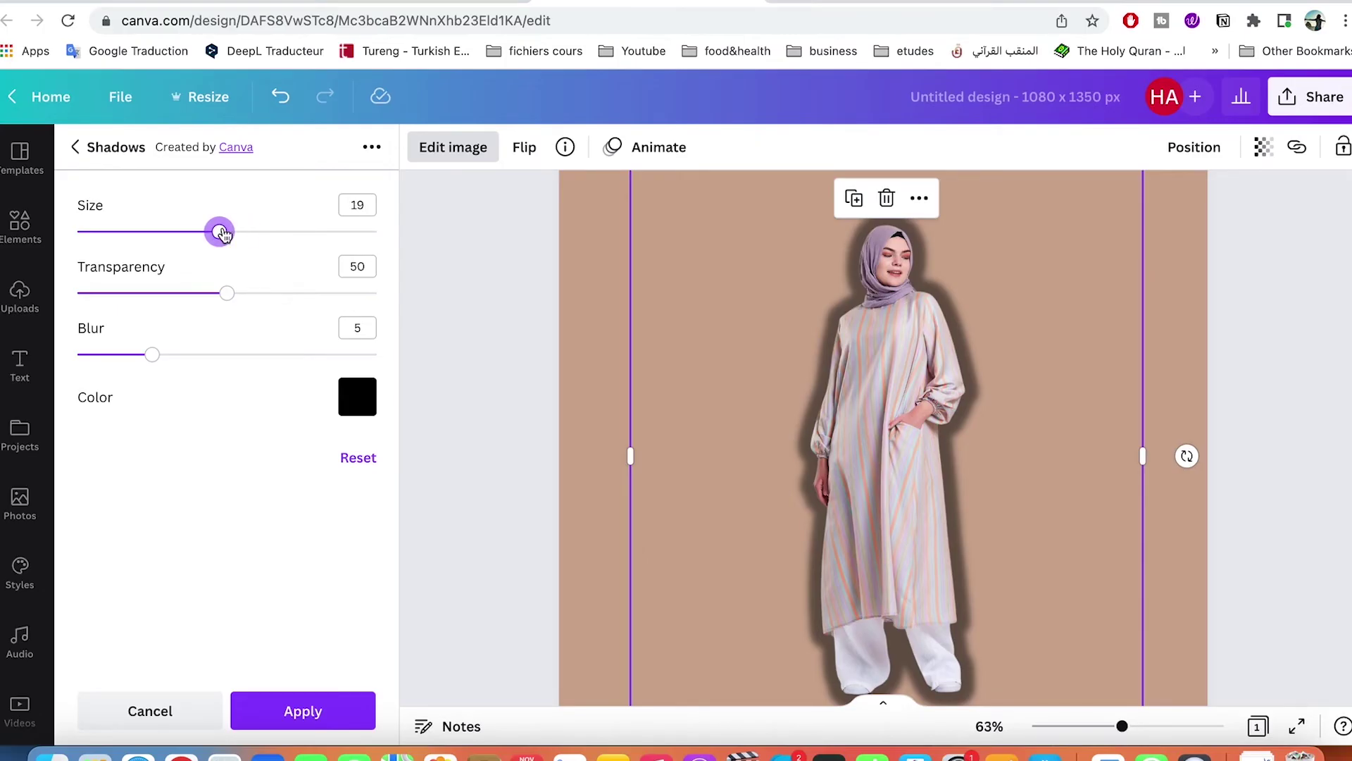
left_click(226, 294)
left_click_drag(226, 294, 372, 294)
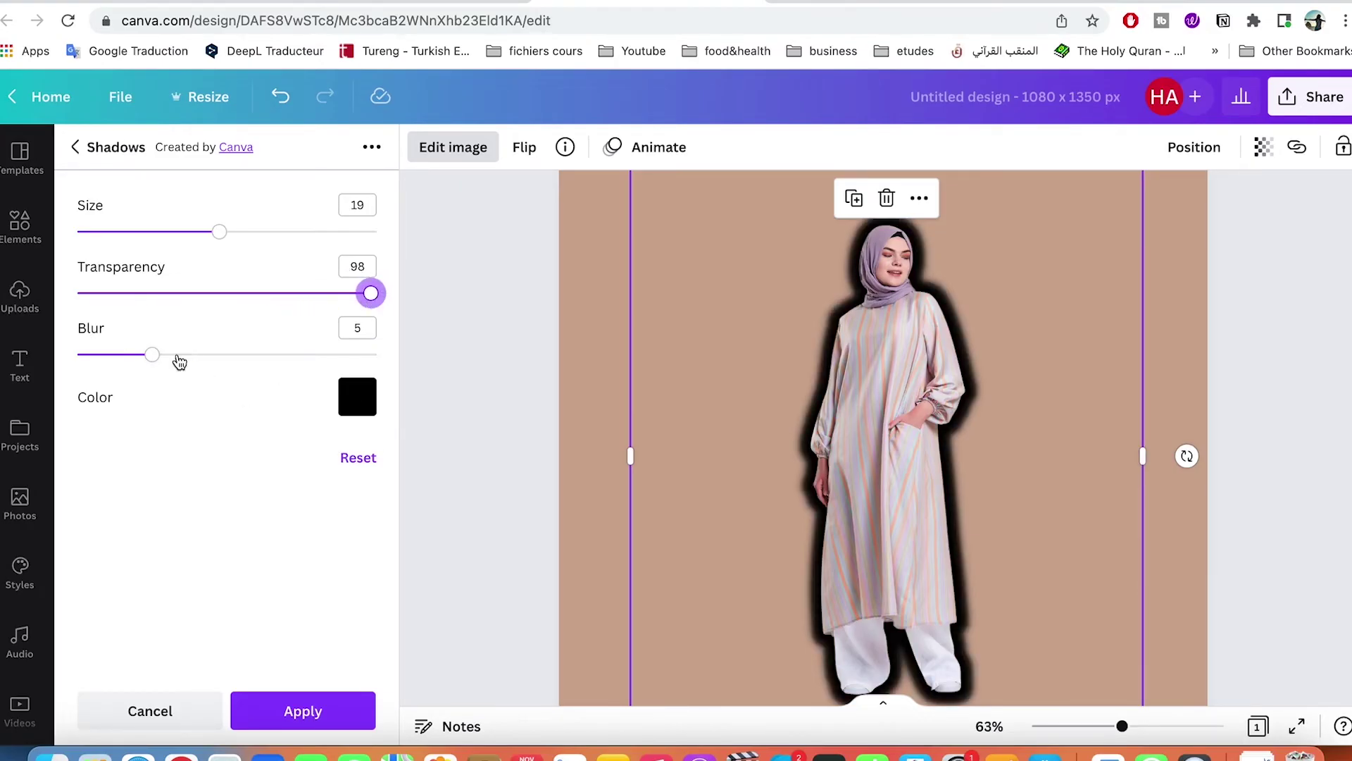
- Change the Glow shadow's color to white from the logo colors
left_click(357, 396)
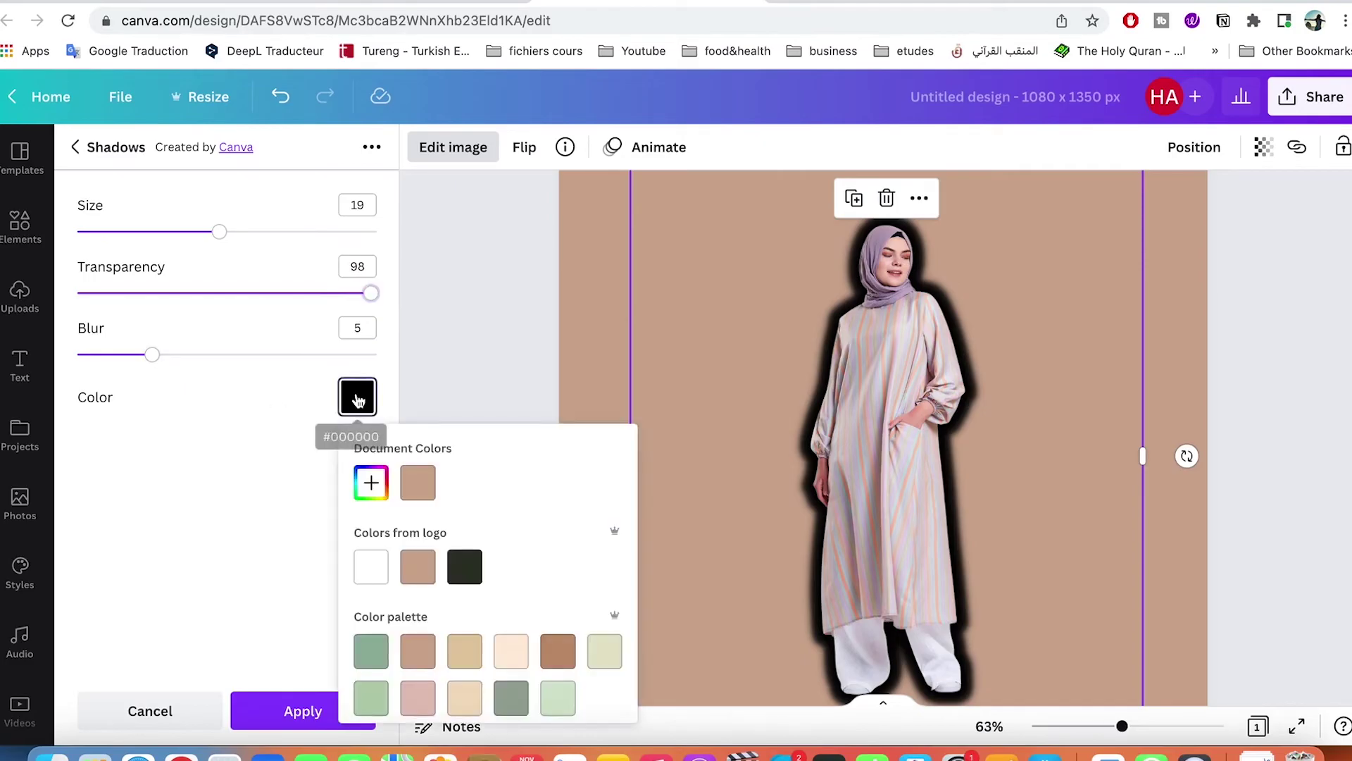
left_click(380, 572)
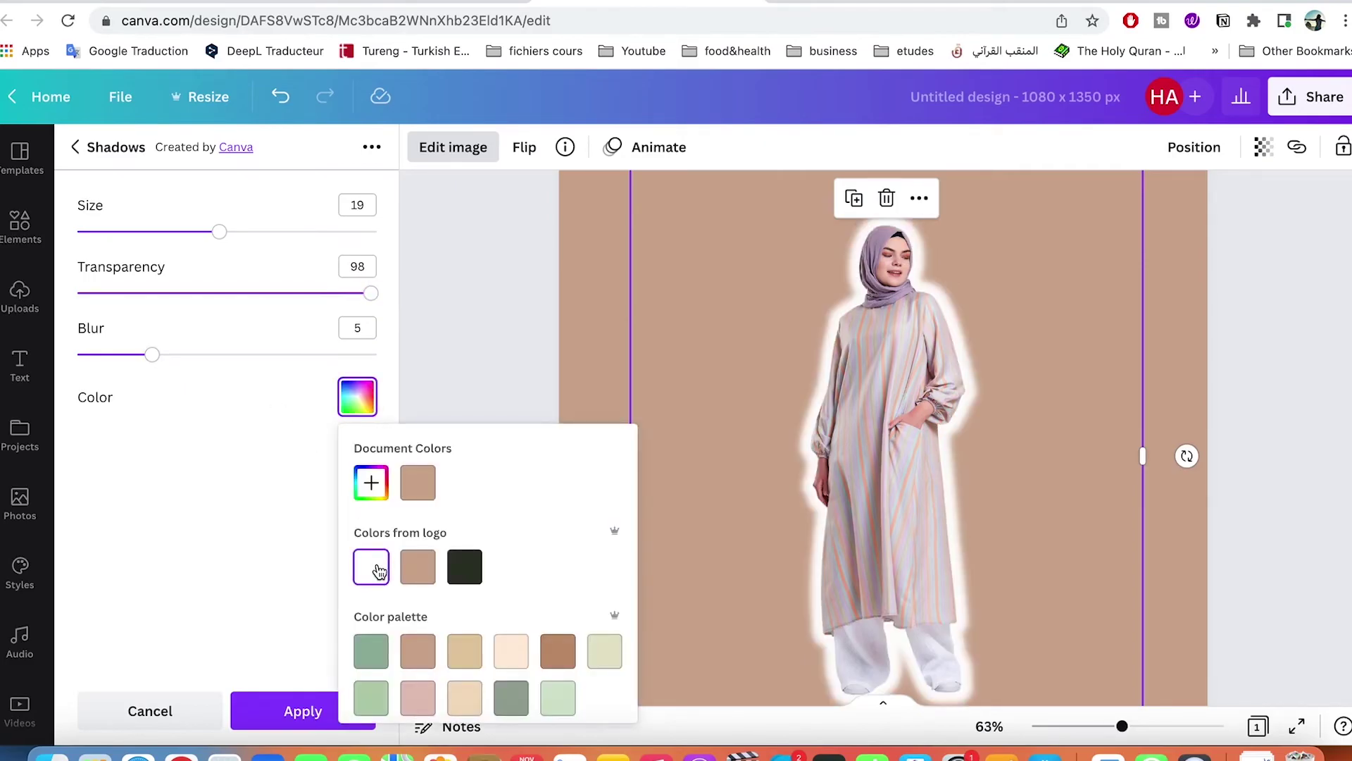
left_click(246, 533)
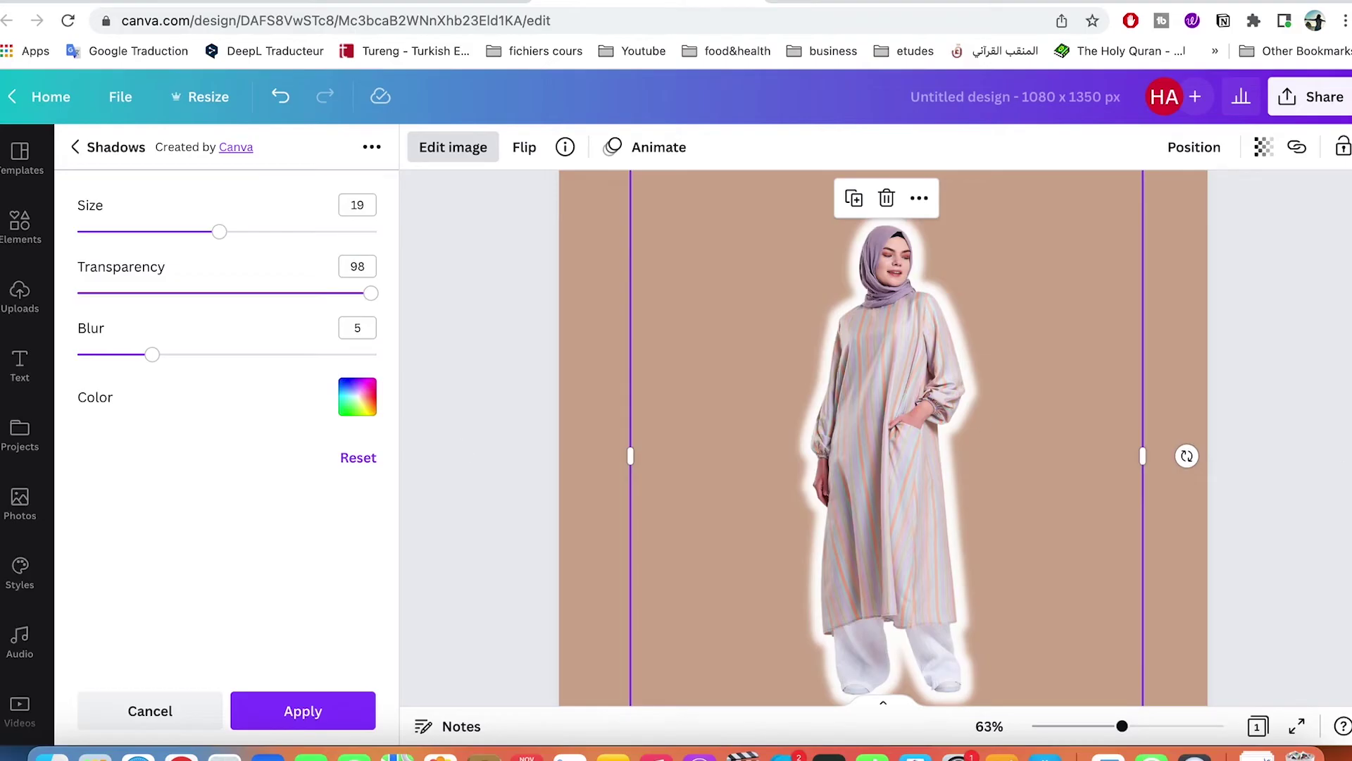
- Enlarge the glowing cutout until the woman nearly fills the page height, centre her on the page and finish the shadow editing
left_click_drag(1124, 732, 1091, 730)
left_click_drag(1016, 637, 1067, 710)
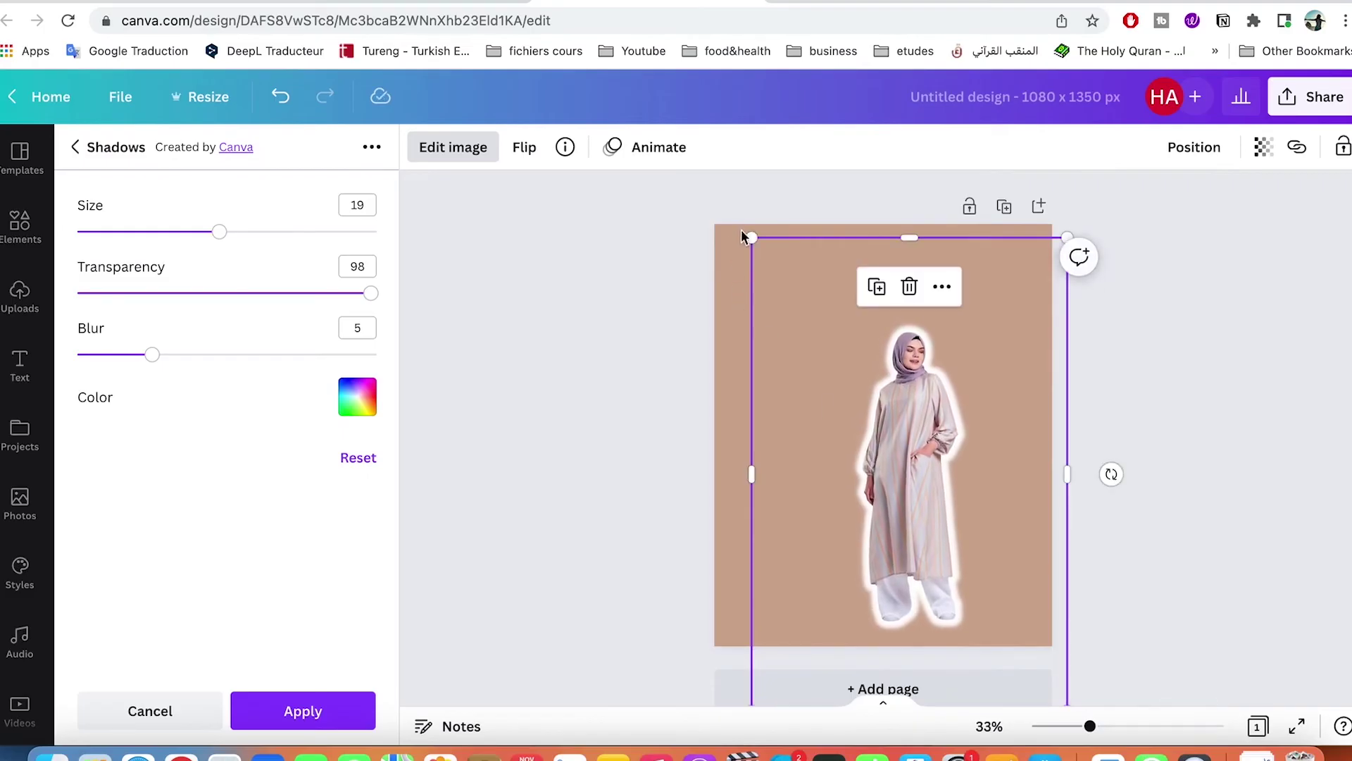
left_click_drag(751, 237, 581, 189)
left_click_drag(905, 389, 909, 393)
scroll(1067, 545, "down", 1)
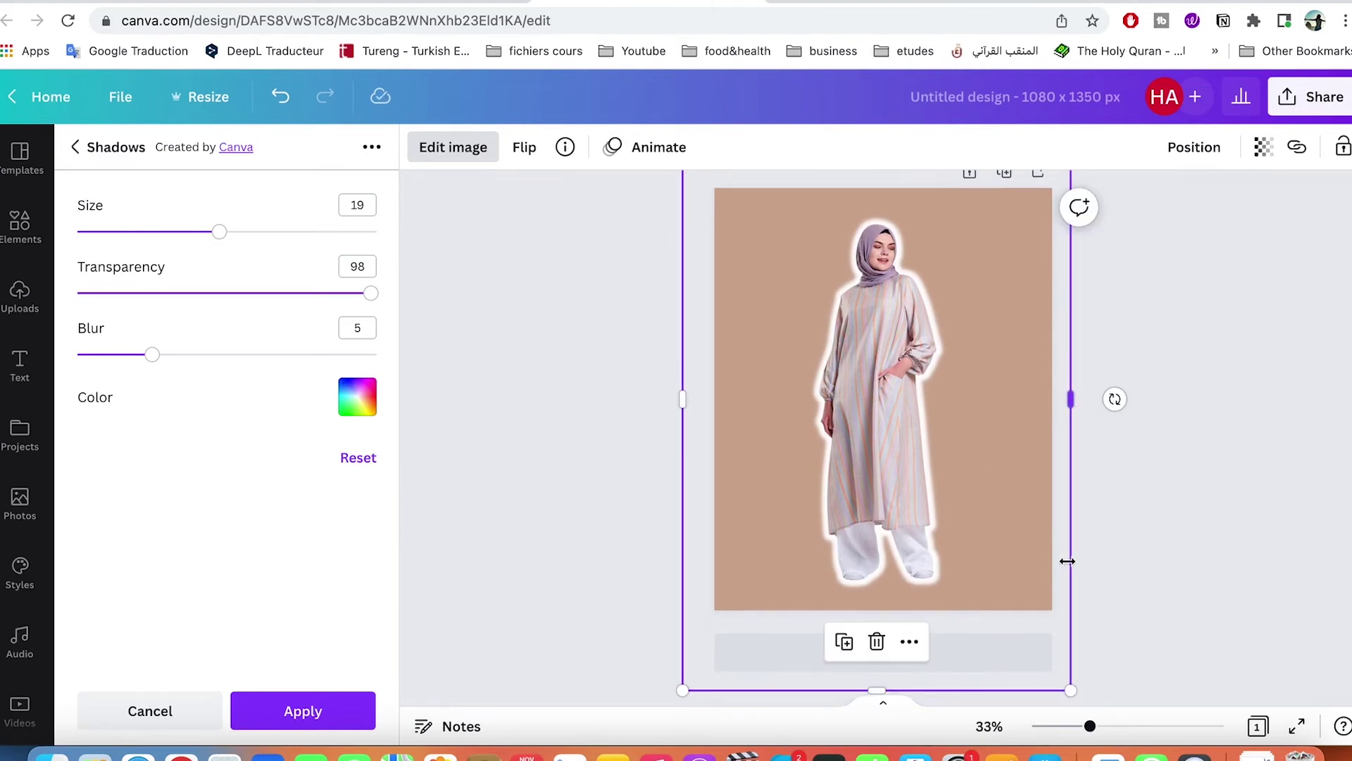
key("Escape")
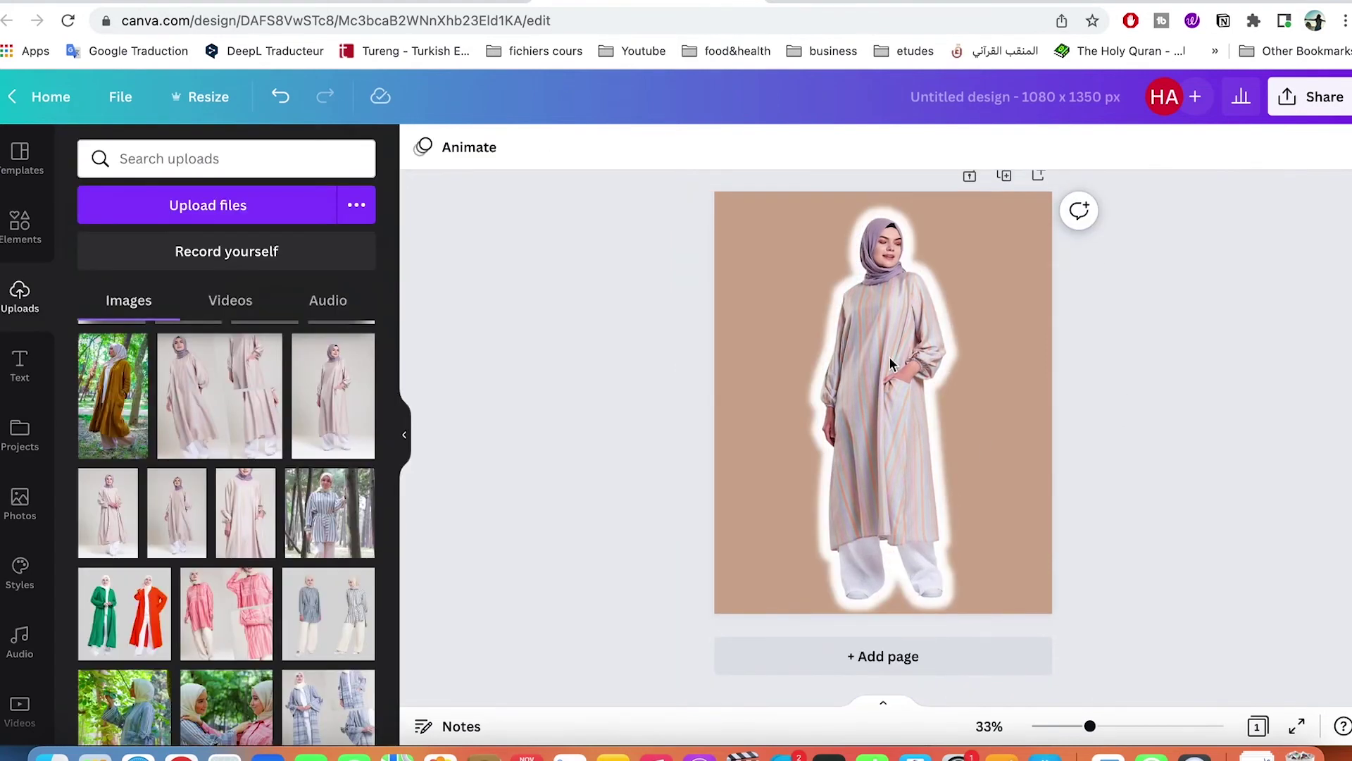
- Look through the page animations, from Combinations to Photo Movement, and the photo animations offered for the cutout
left_click(461, 151)
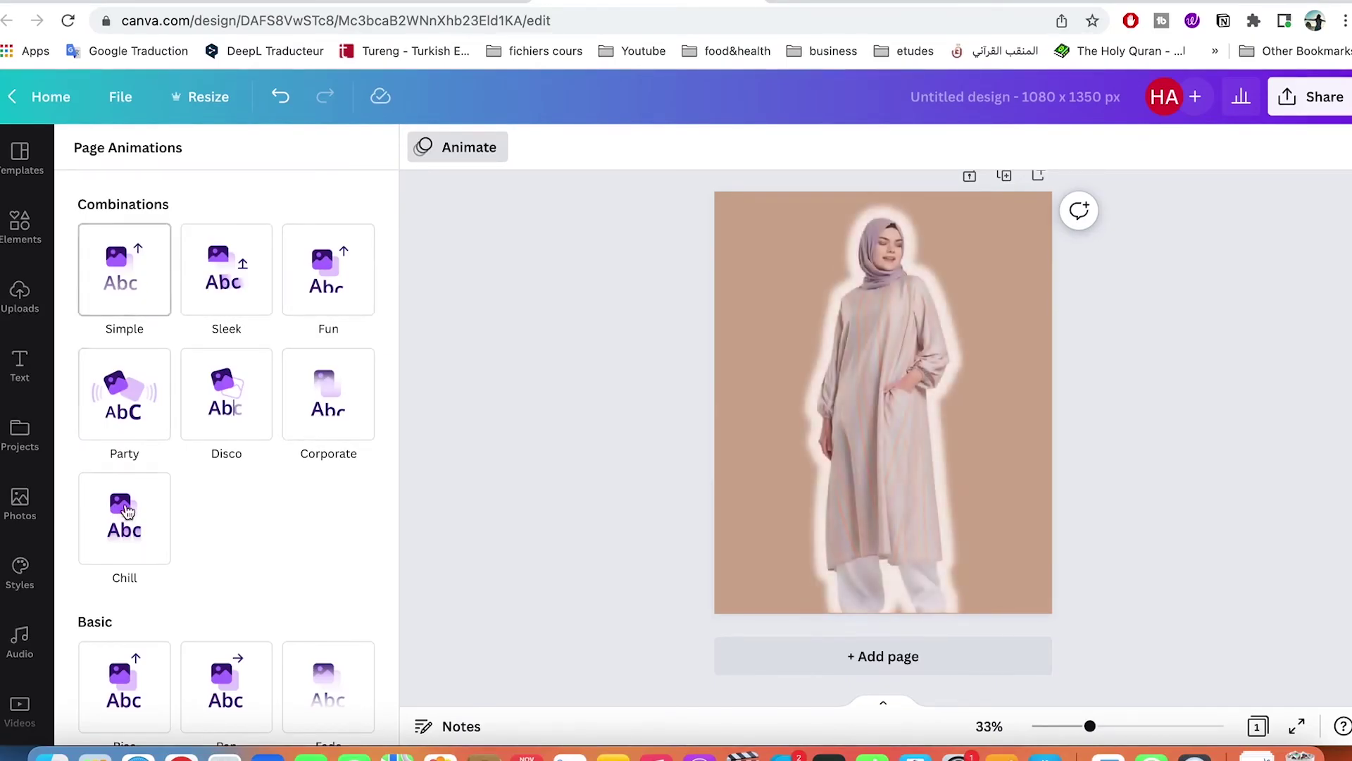
scroll(132, 527, "down", 3)
scroll(132, 527, "down", 4)
scroll(121, 404, "up", 1)
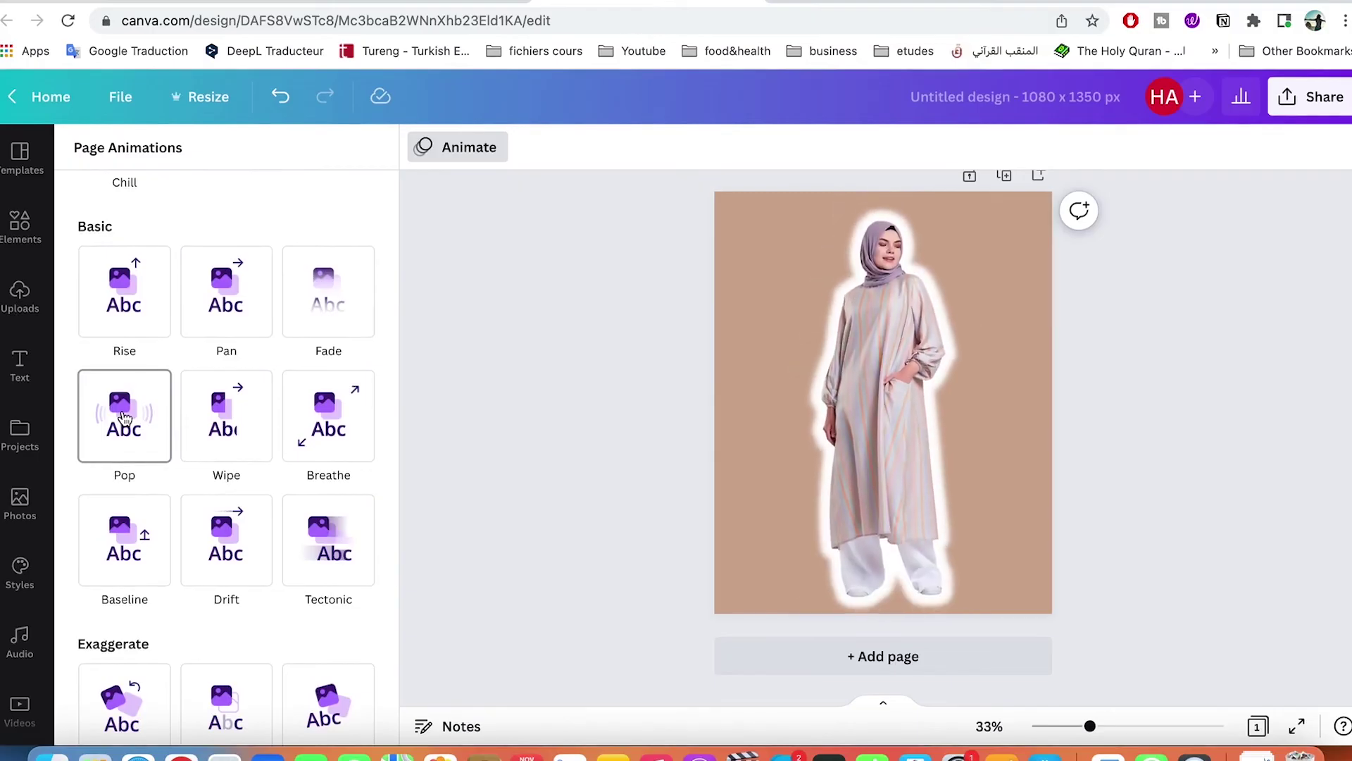
scroll(114, 553, "down", 5)
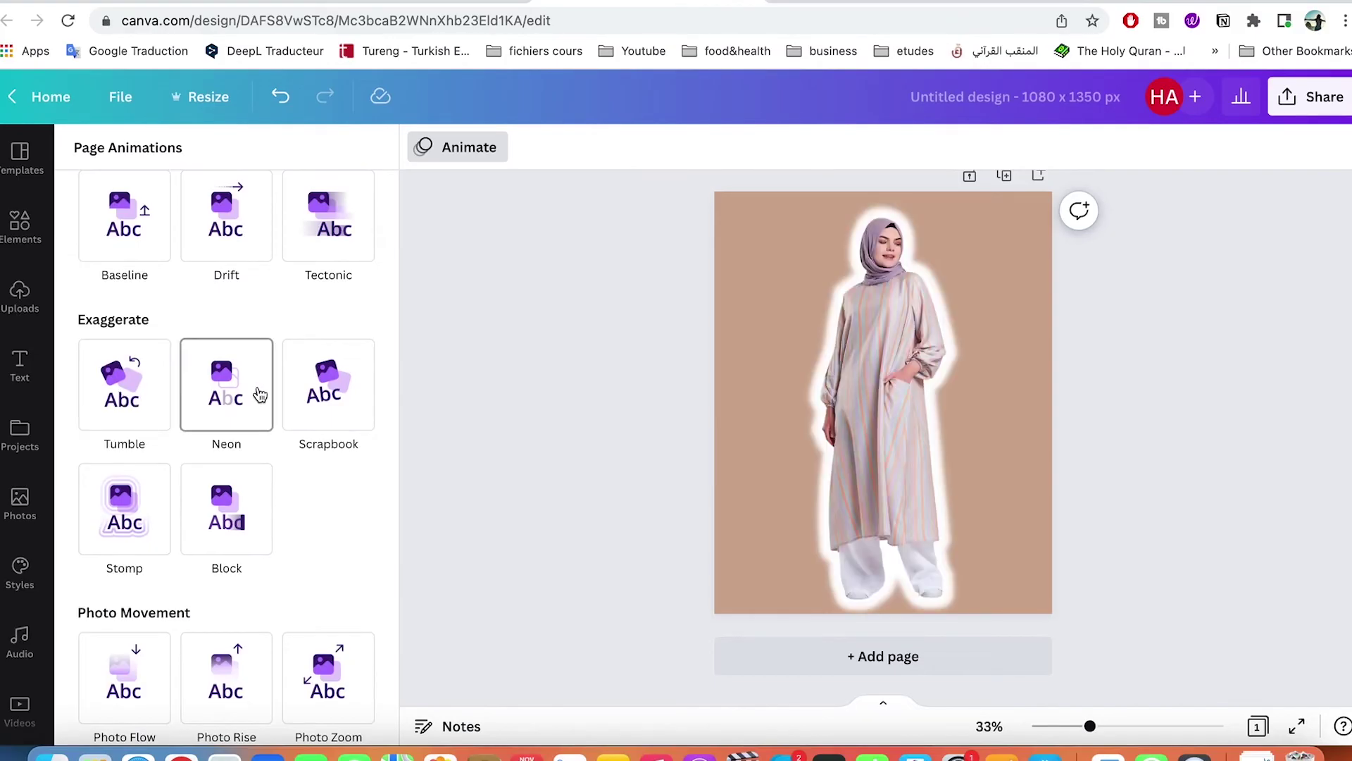
scroll(254, 423, "down", 1)
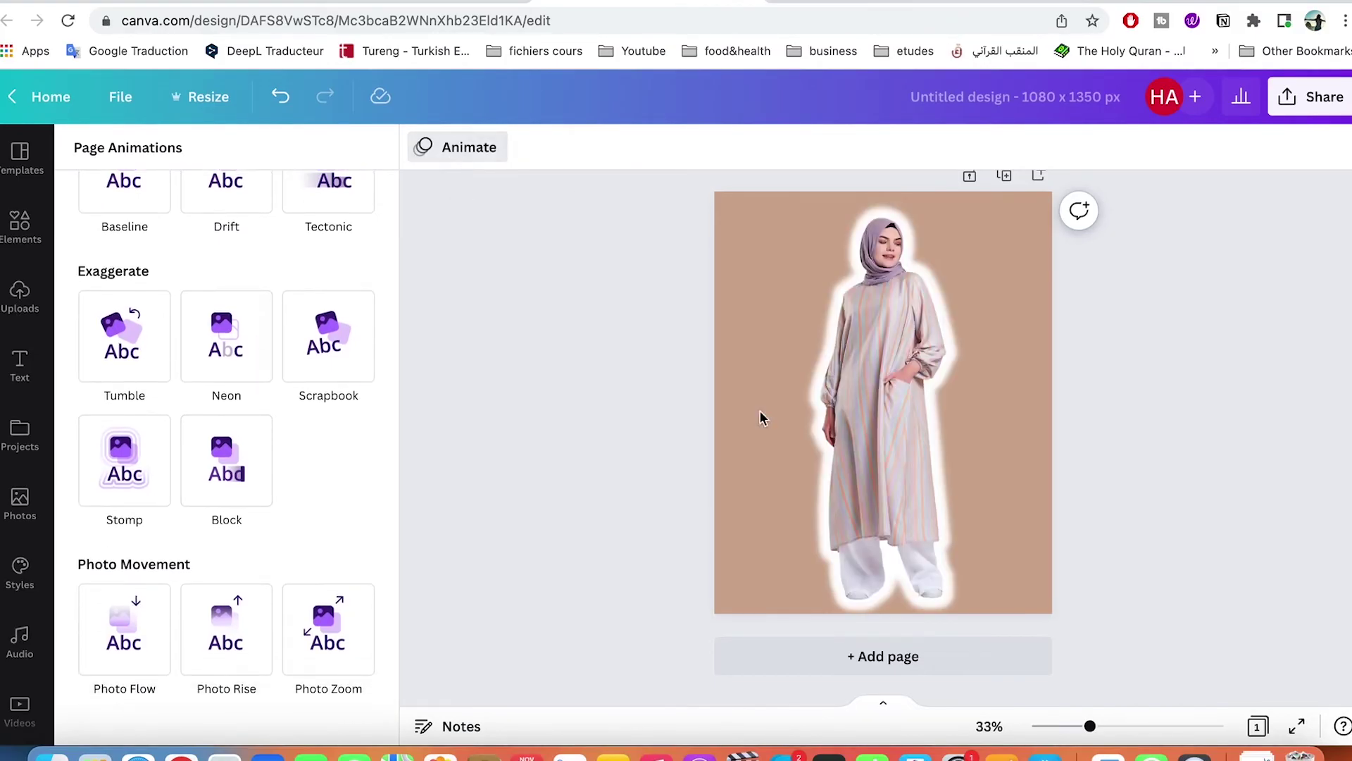
left_click(882, 401)
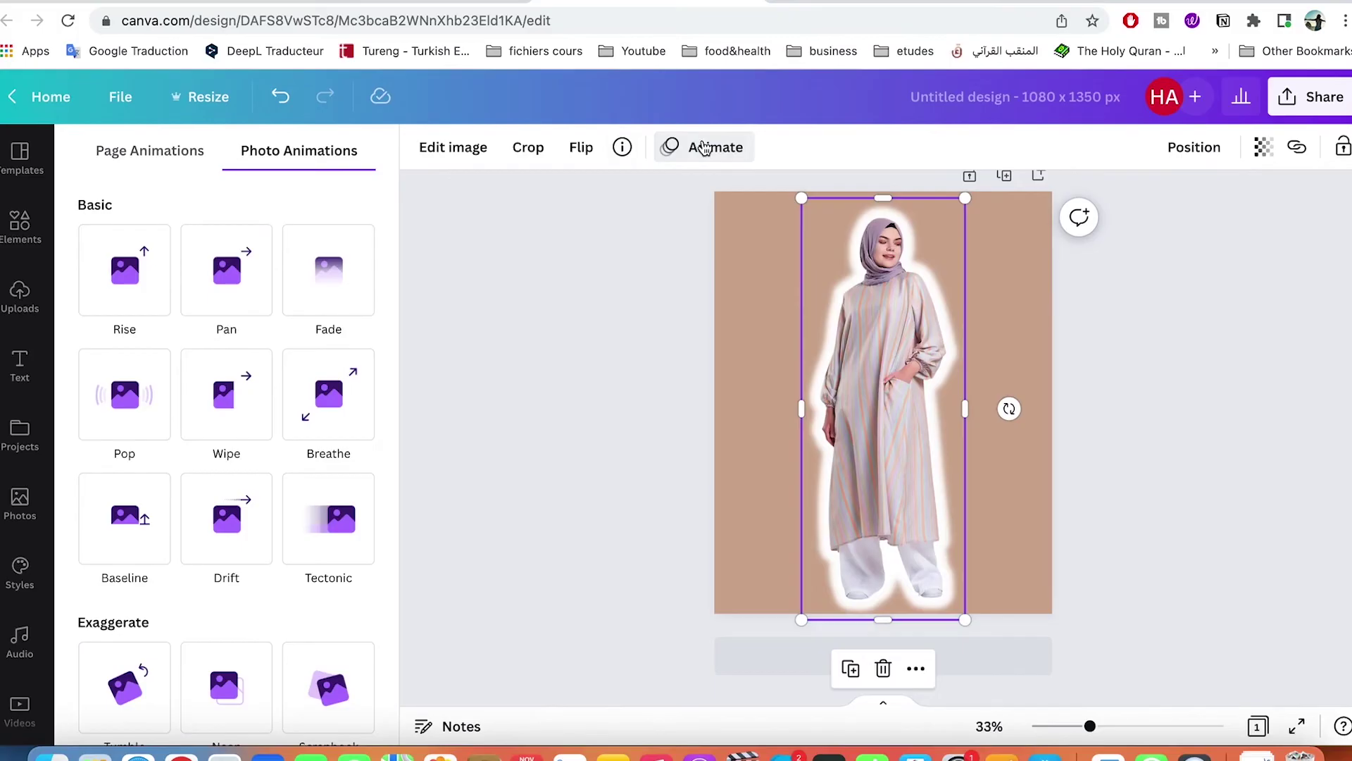
- Look through the image adjustments, filters and effects for the cutout, and examine the description of Auto Focus
left_click(456, 149)
scroll(221, 494, "down", 1)
scroll(221, 494, "down", 15)
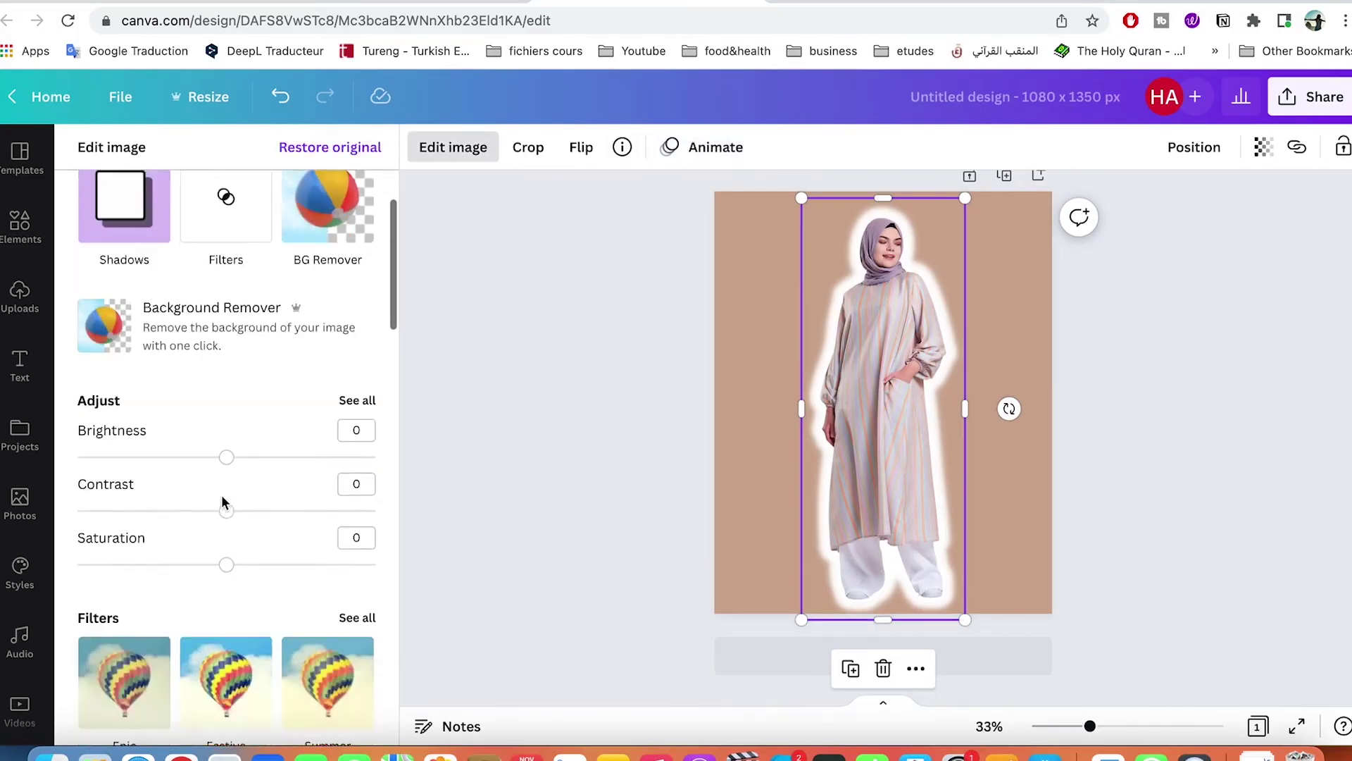
scroll(221, 494, "down", 10)
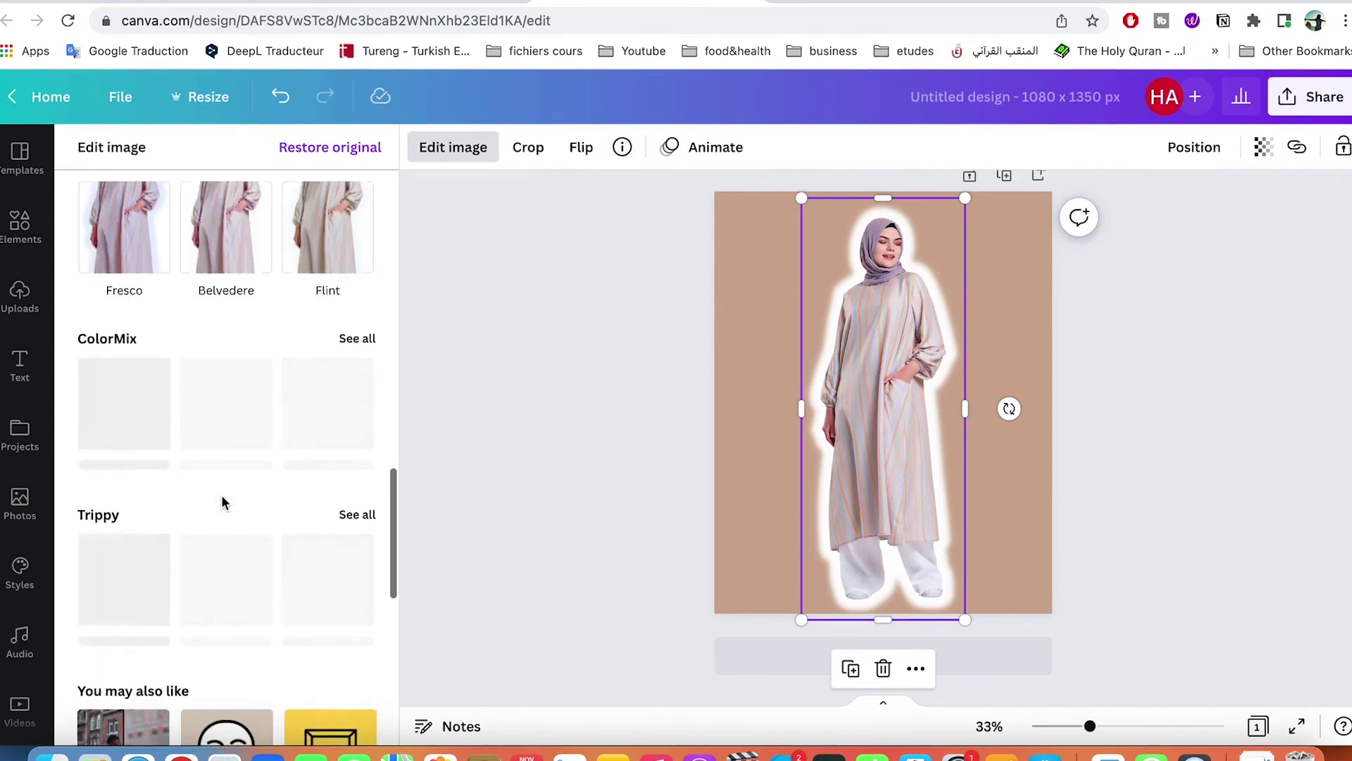
scroll(221, 494, "down", 1)
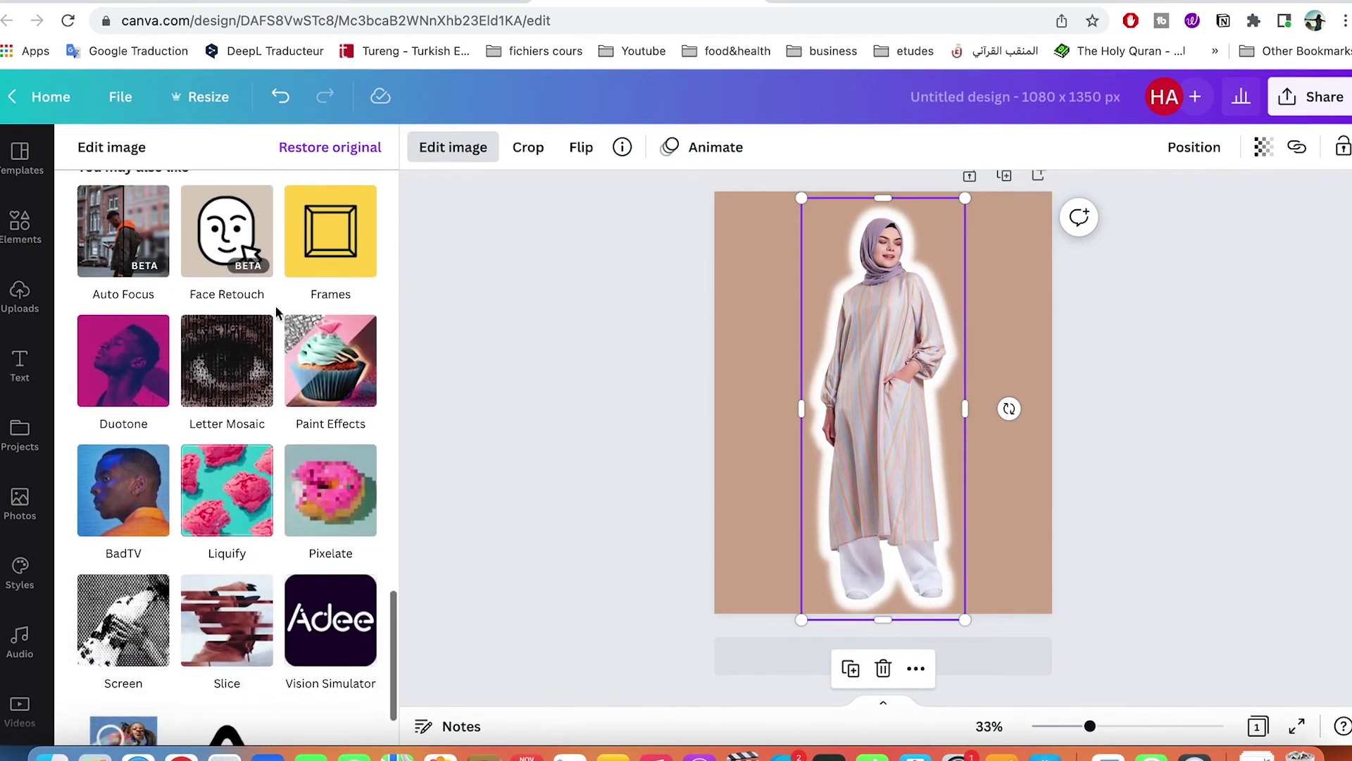
scroll(128, 227, "down", 1)
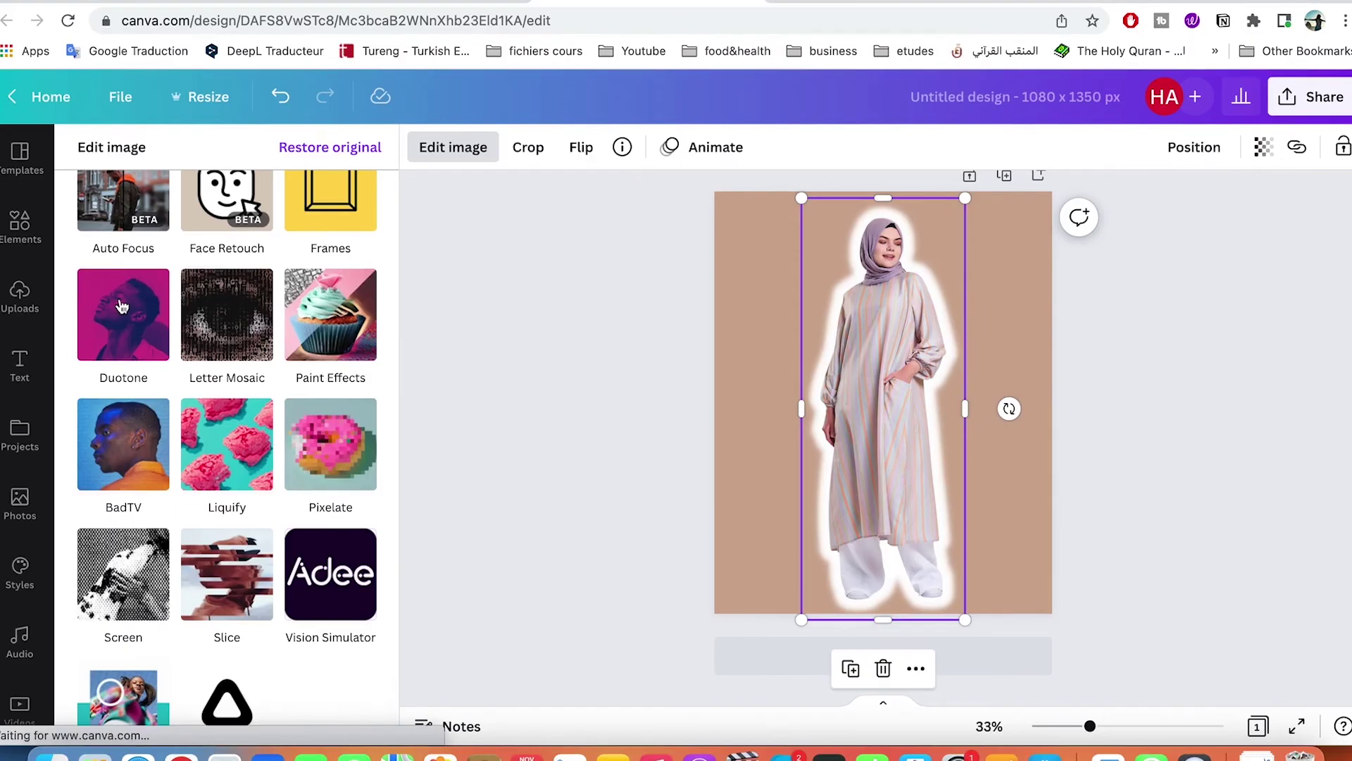
scroll(128, 227, "up", 2)
left_click(124, 324)
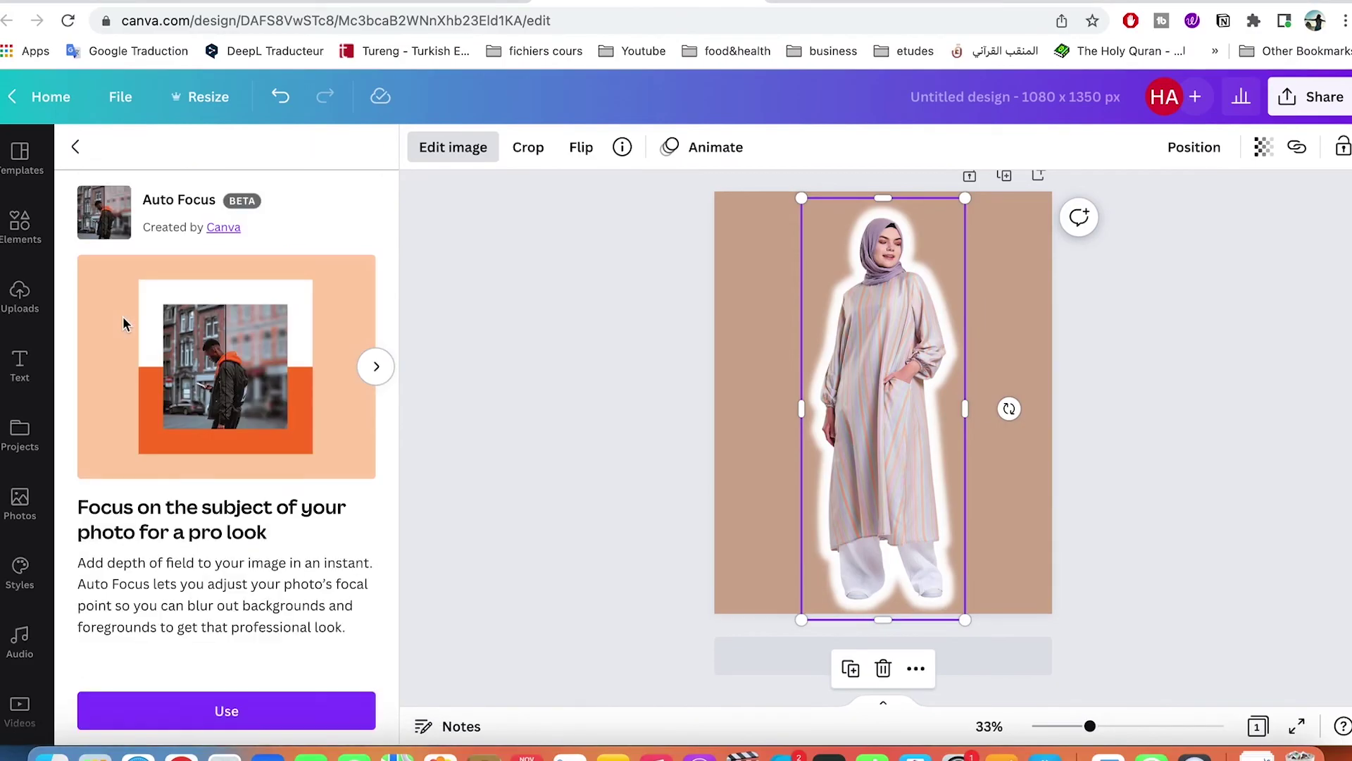
left_click(561, 681)
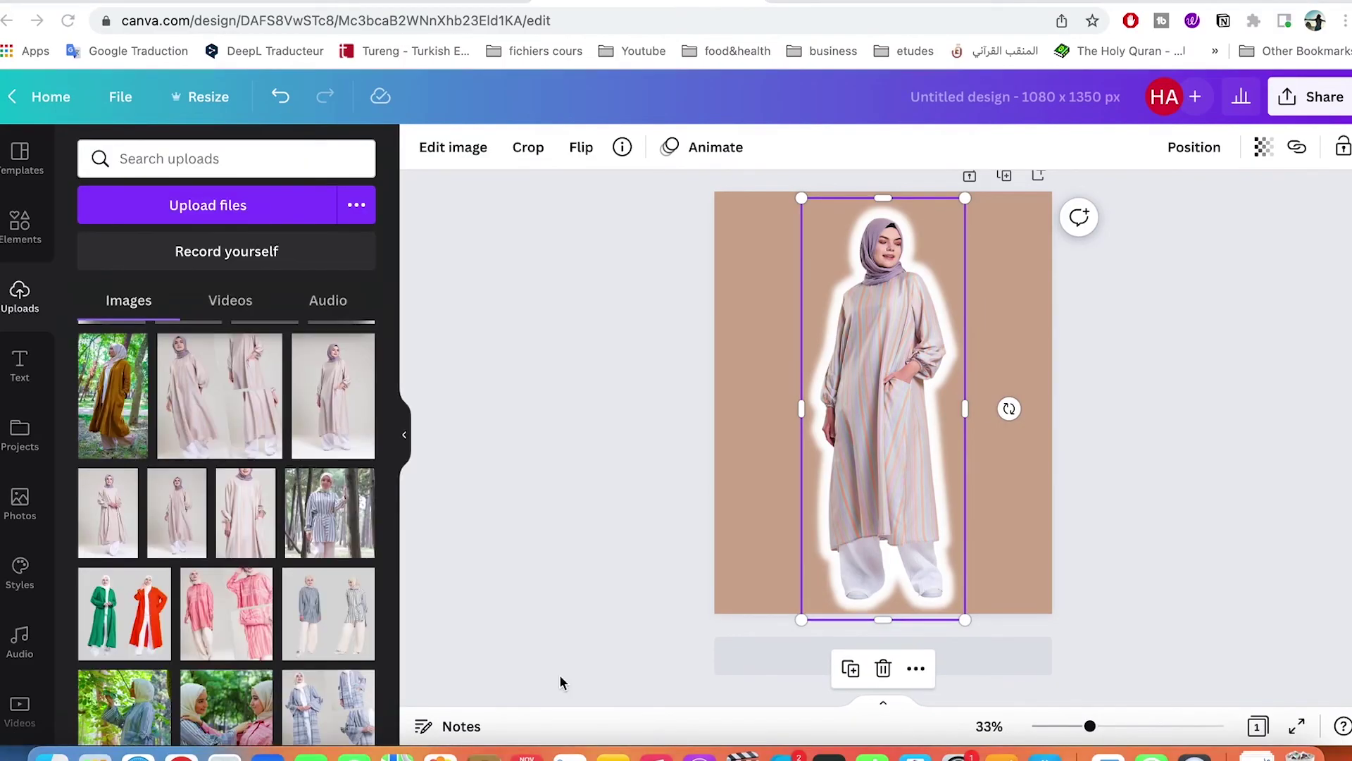
left_click(1153, 516)
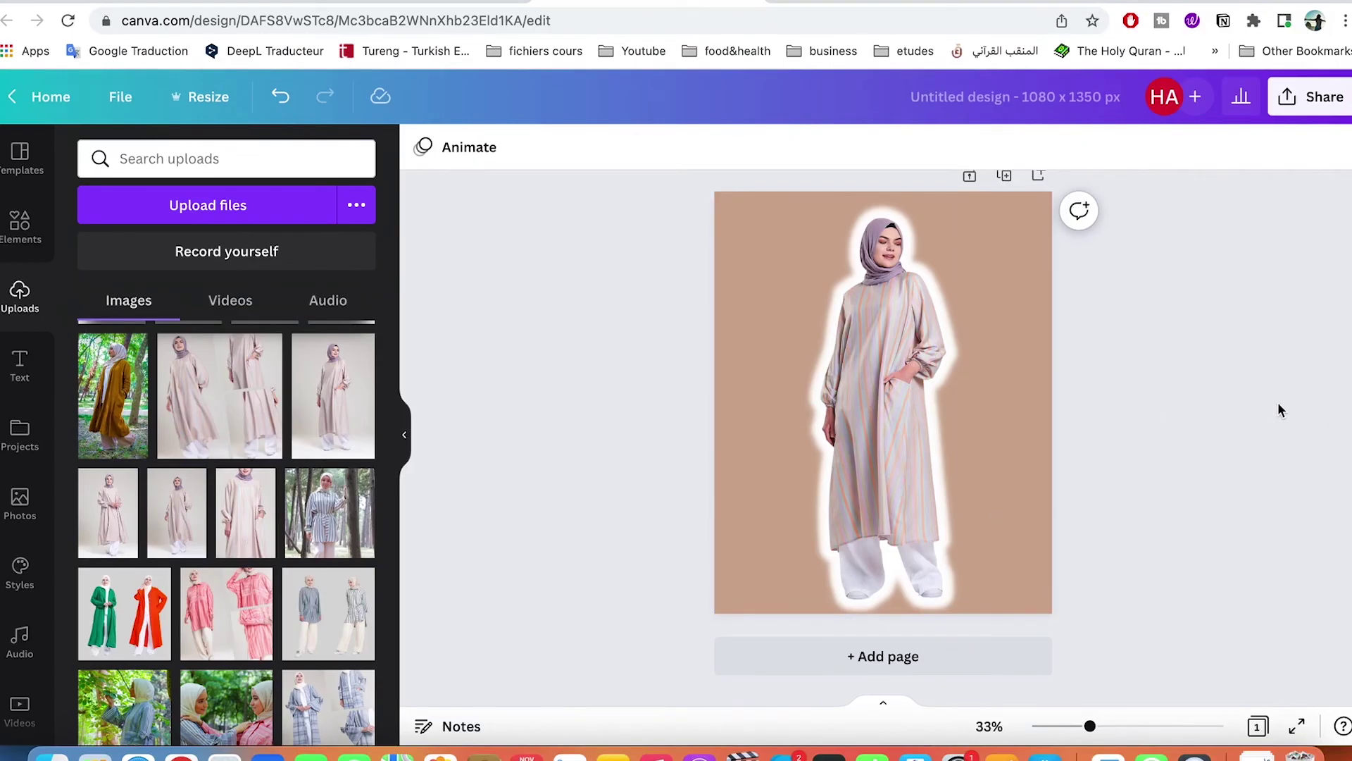
- Examine the download settings and the file types available for the design, then leave them without downloading
left_click(1316, 98)
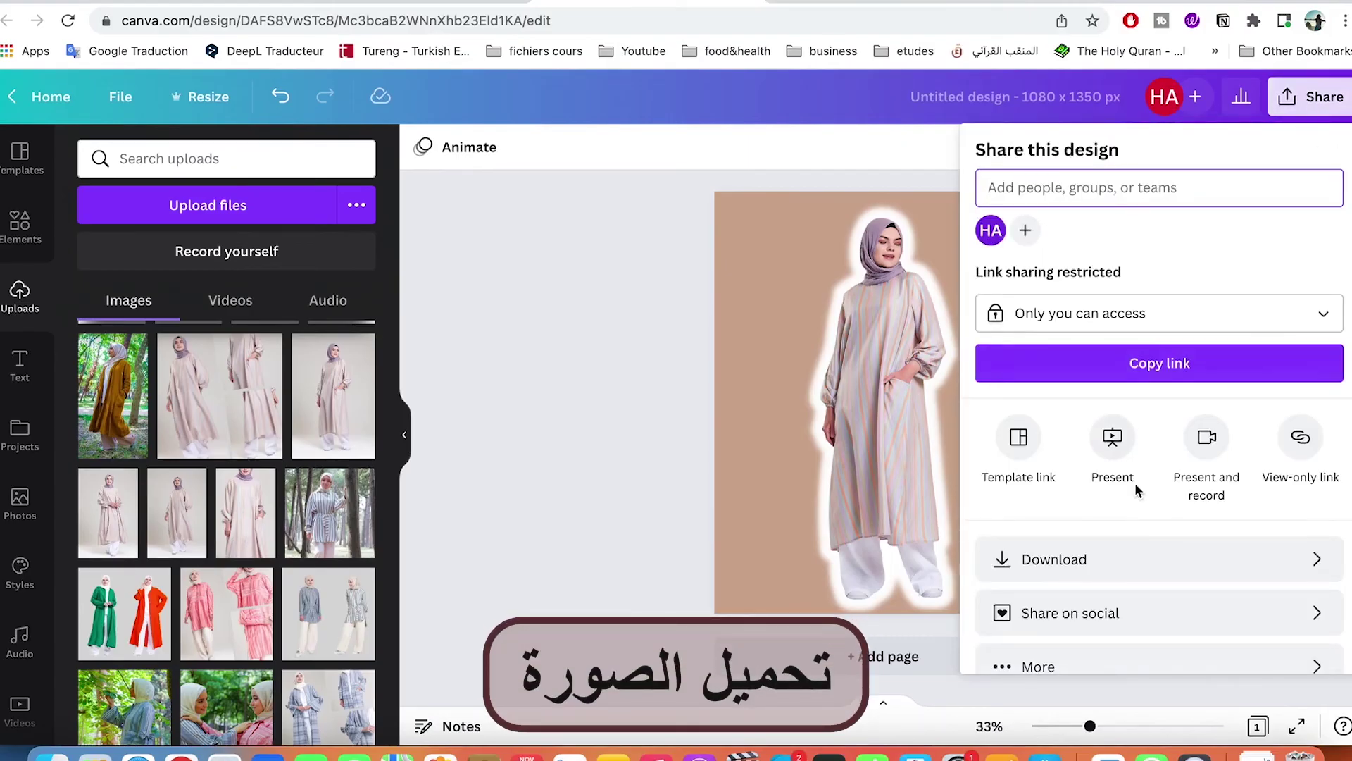
scroll(1135, 489, "down", 1)
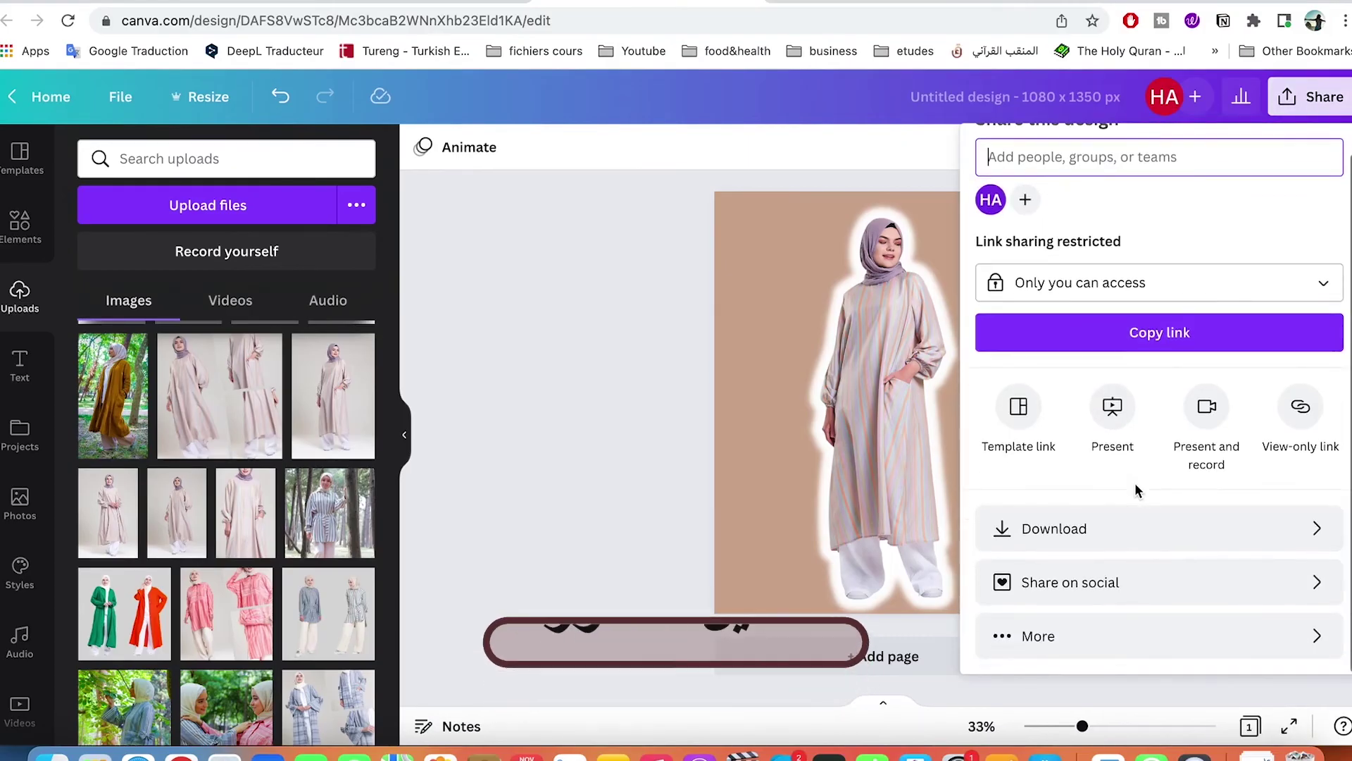
left_click(1039, 533)
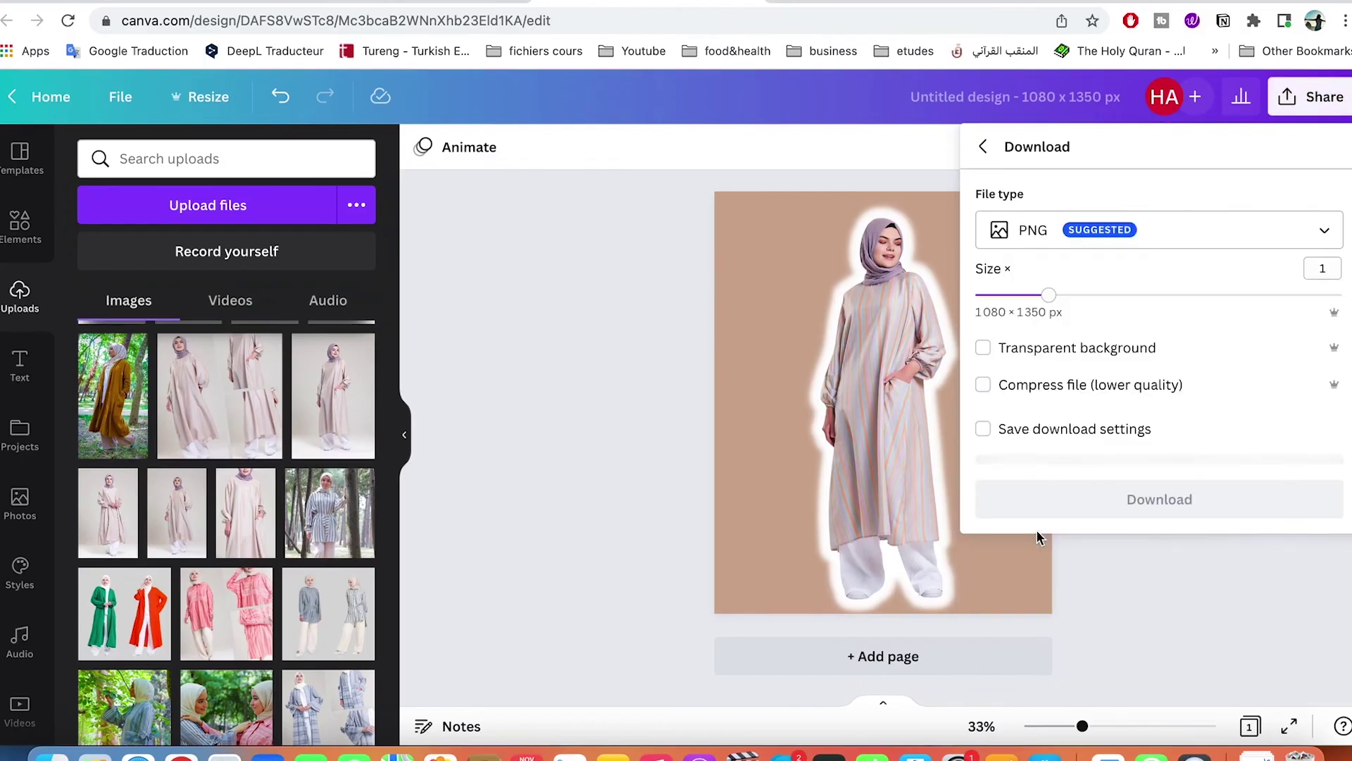
left_click(1037, 240)
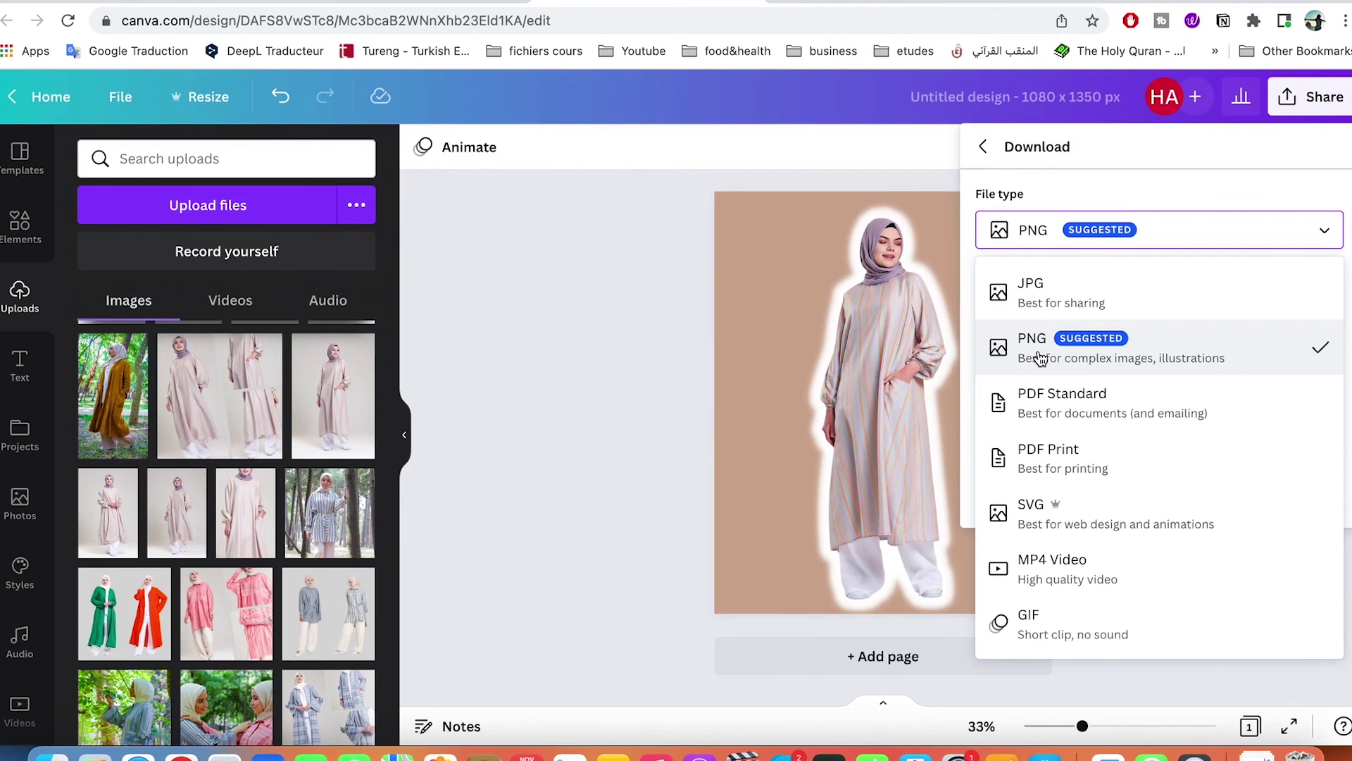
key("Escape")
left_click(1310, 96)
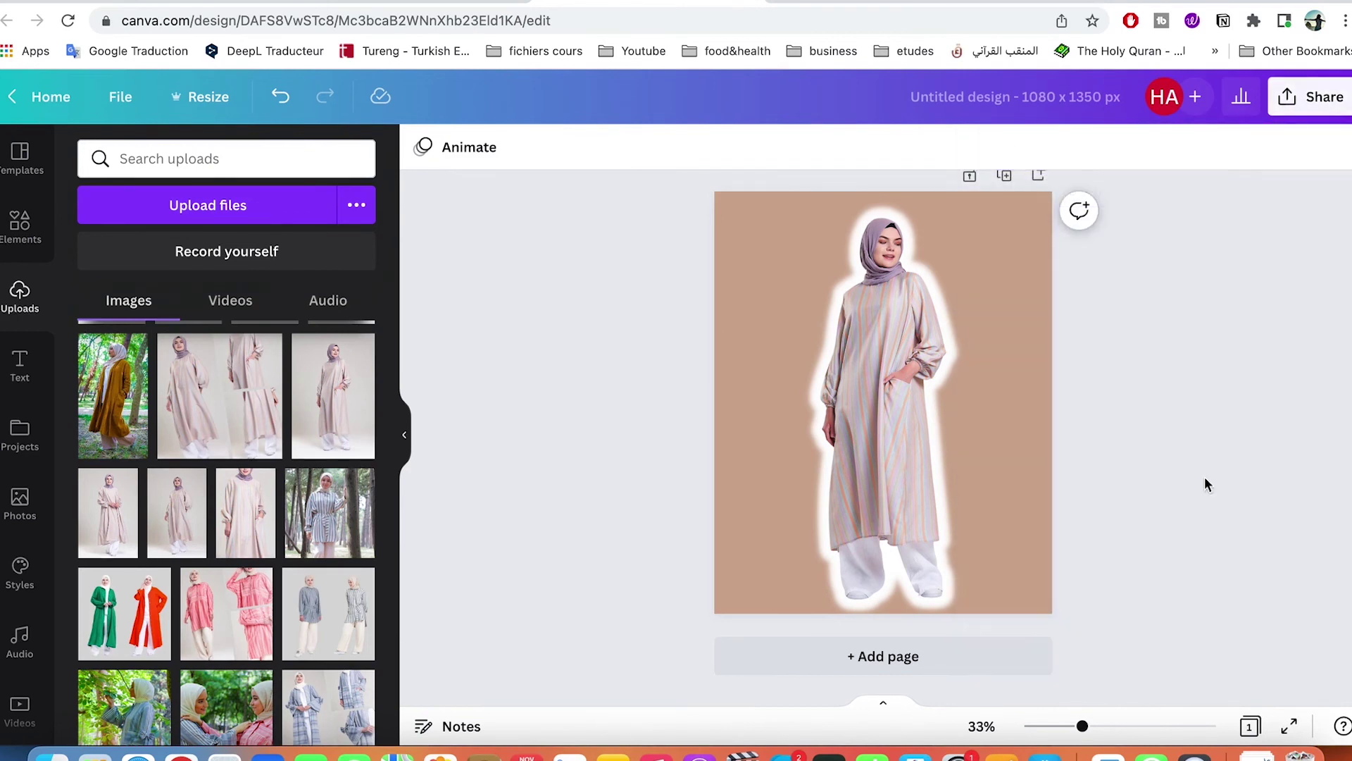
- Examine the social sharing options and the Instagram Business account choice and caption form, and close it without publishing
left_click(1310, 97)
scroll(1164, 505, "down", 1)
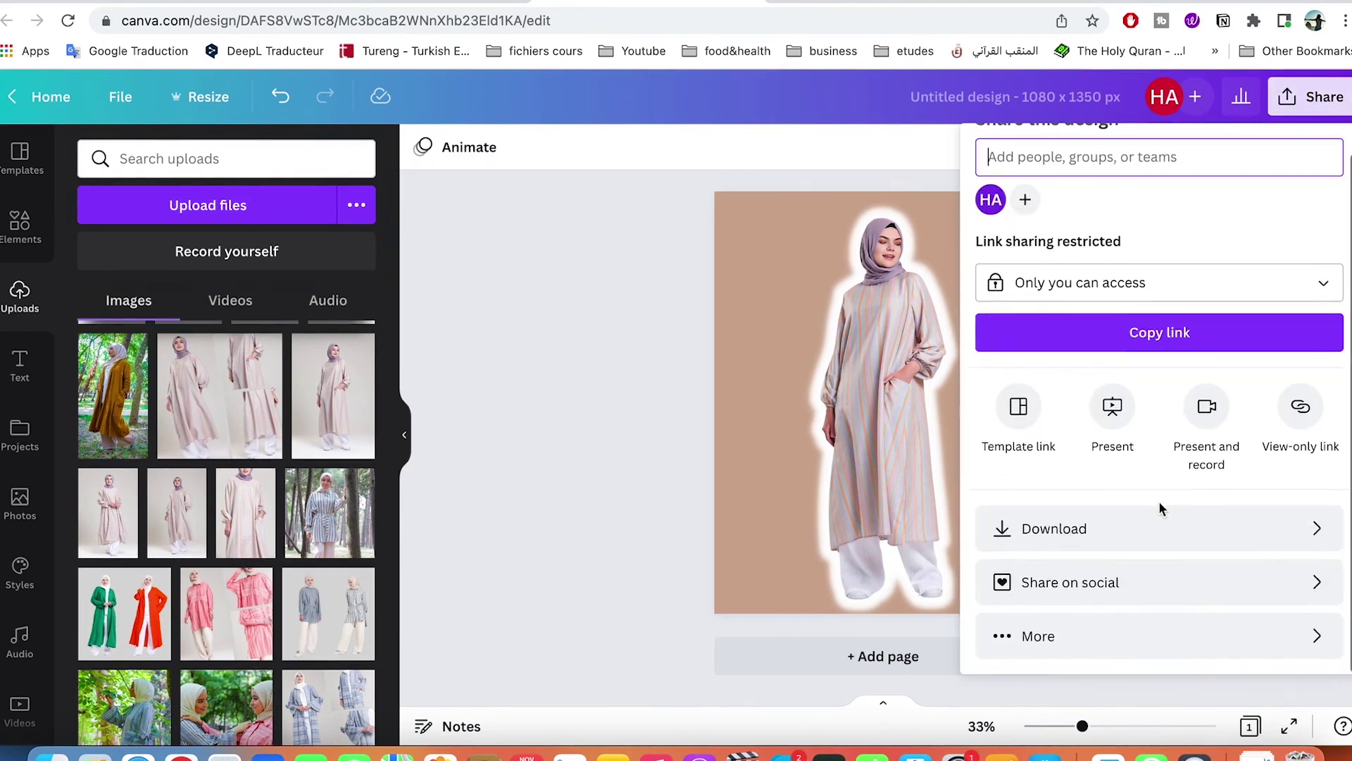
left_click(1052, 593)
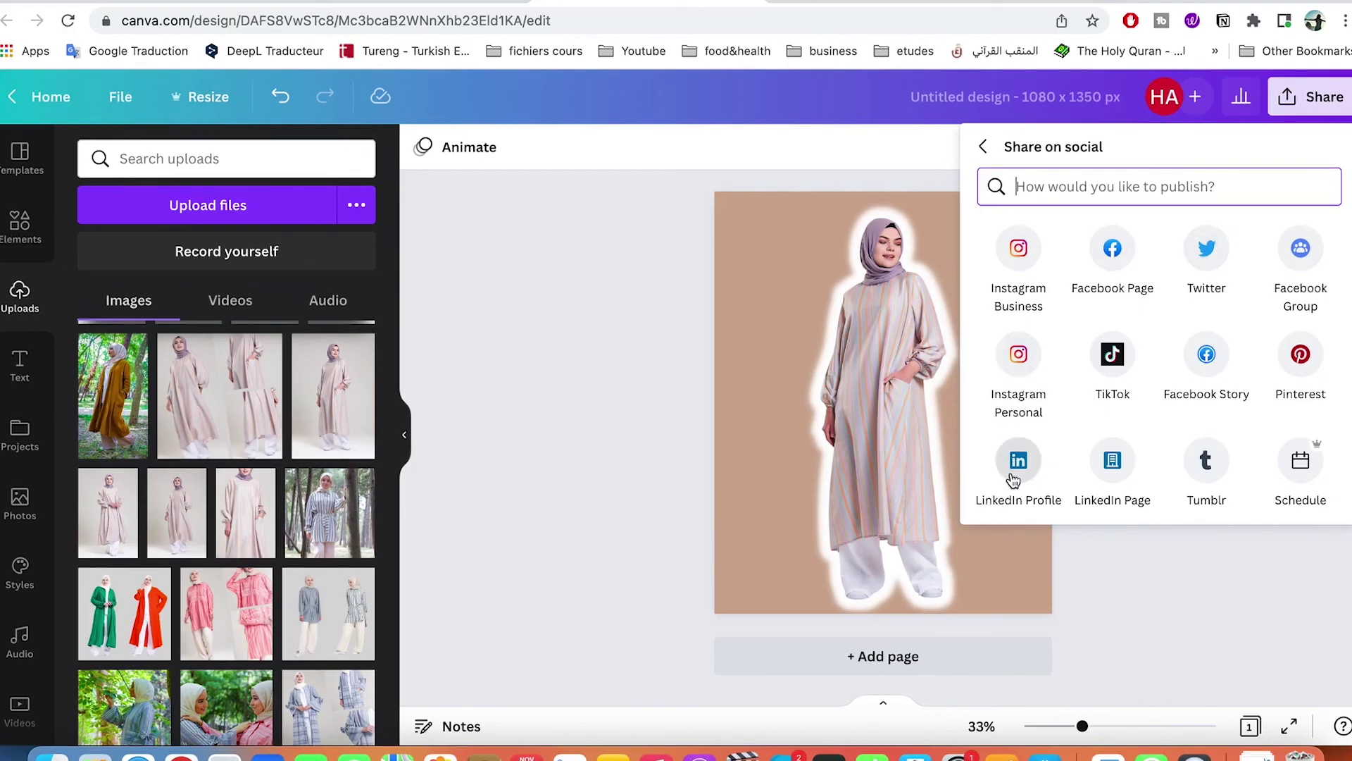
left_click(1016, 250)
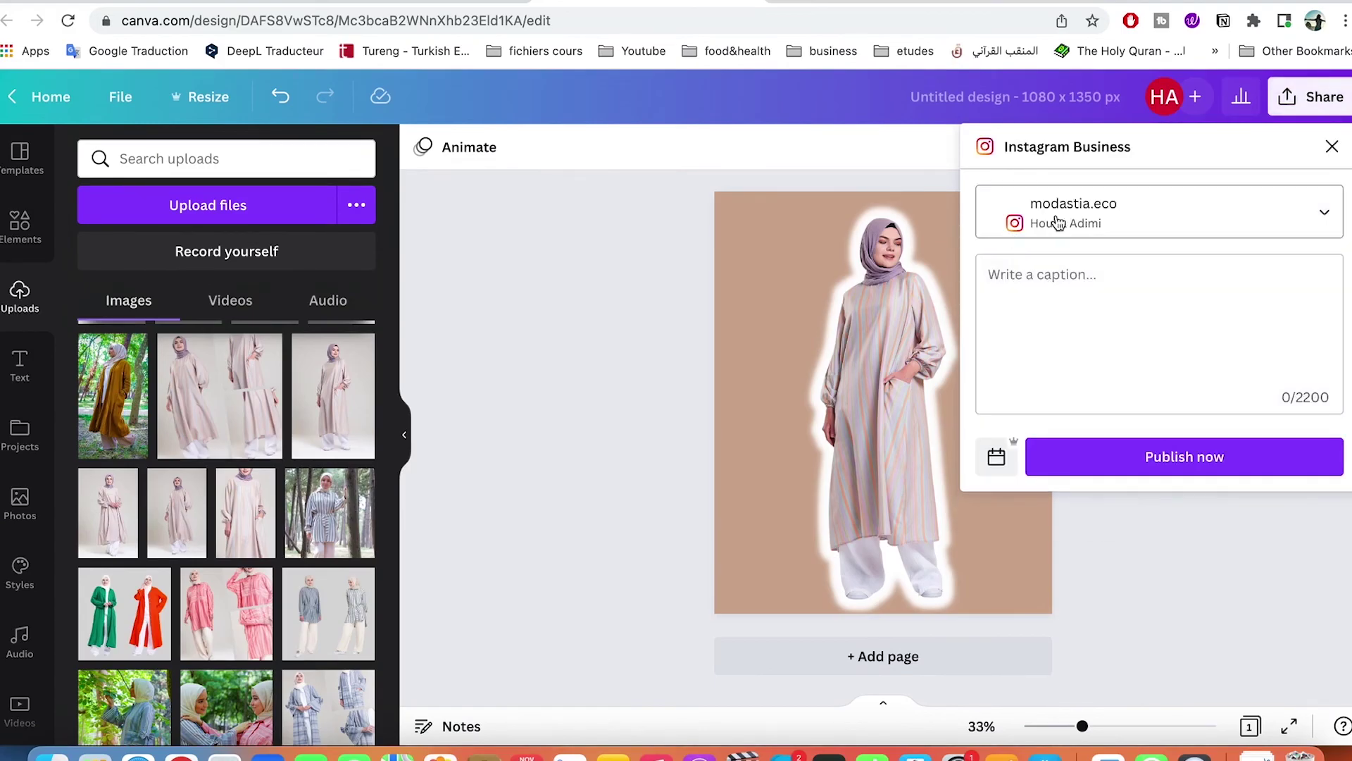
left_click(1061, 201)
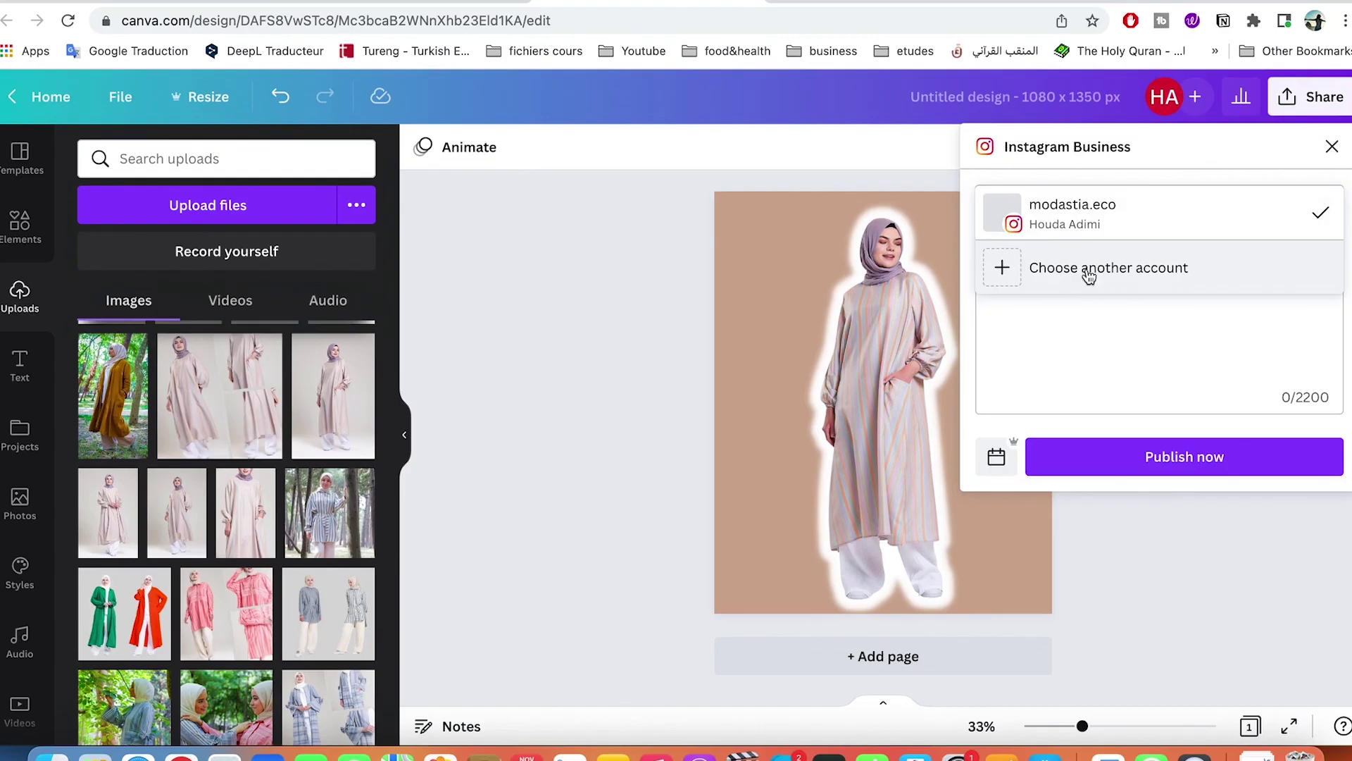
left_click(1067, 326)
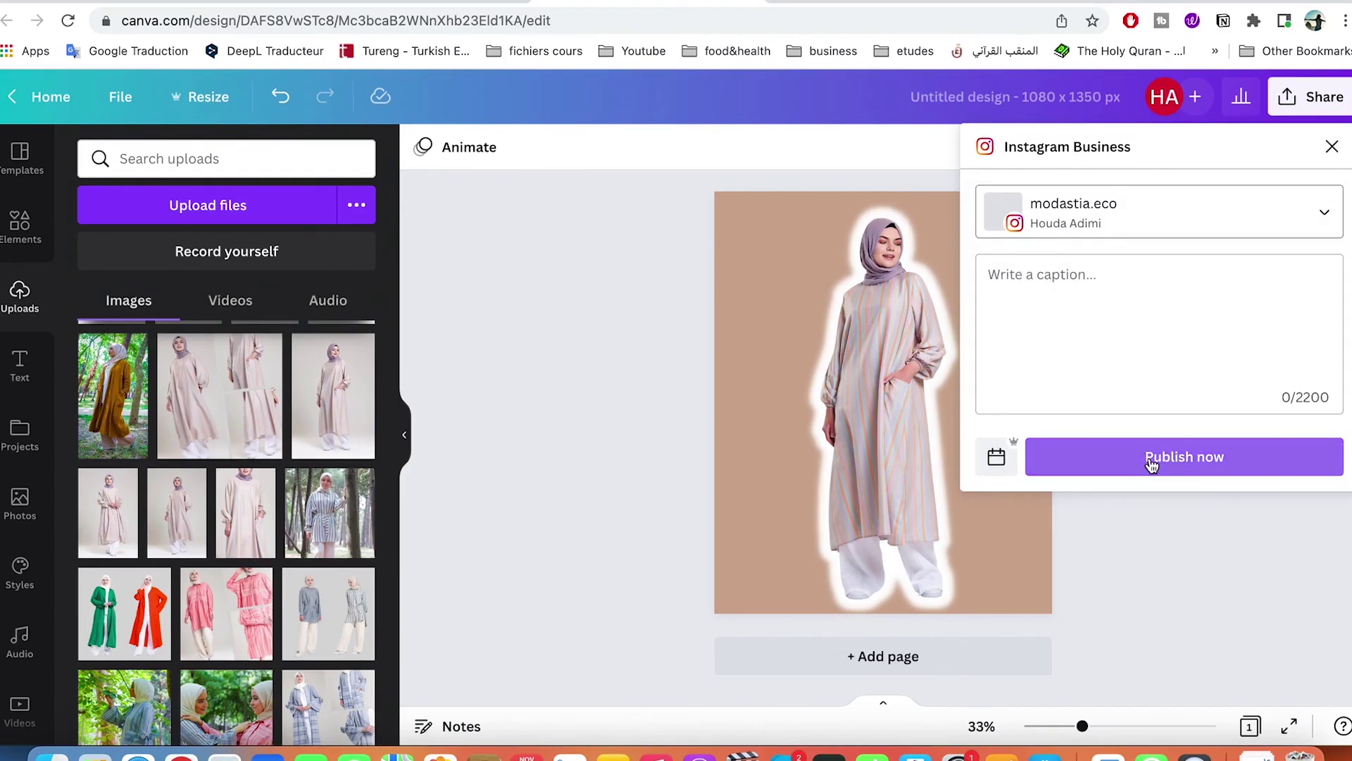
left_click(1334, 146)
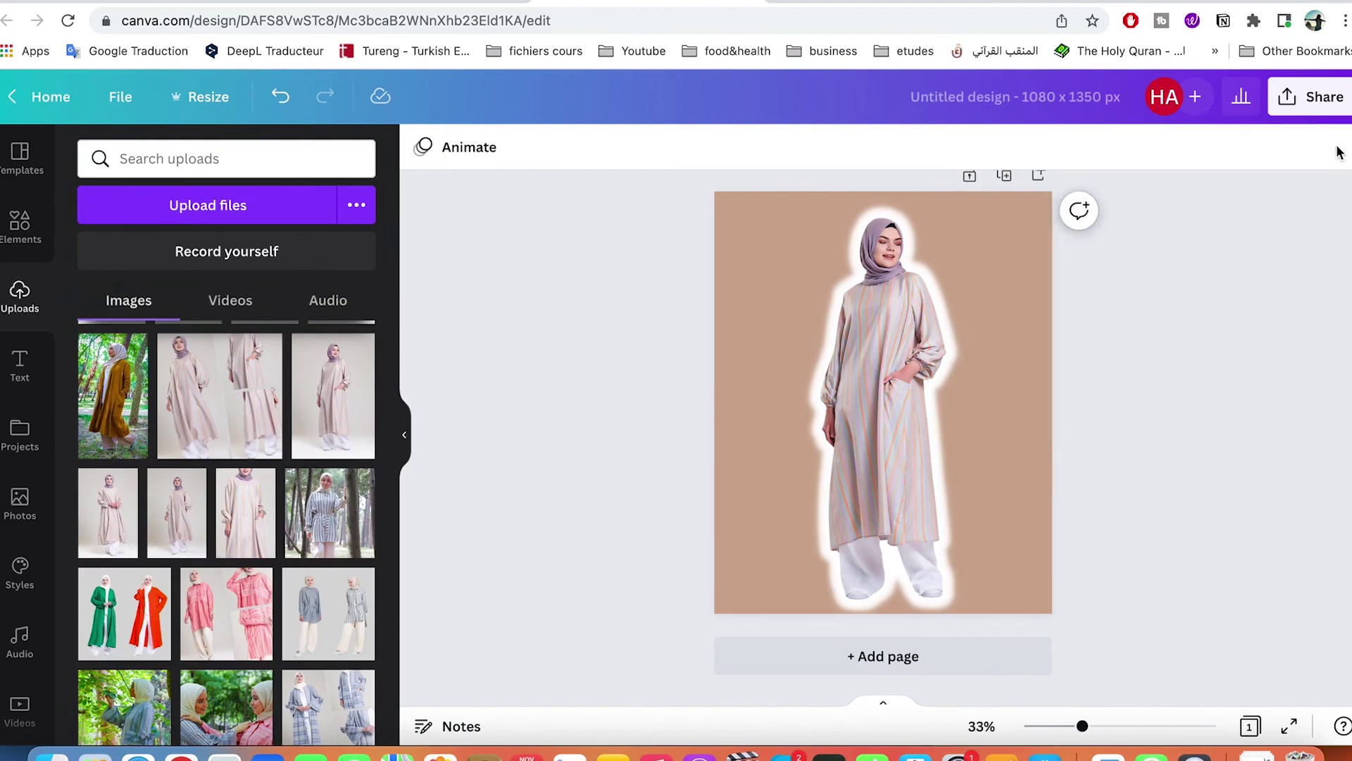
- Create a resized copy of the design in the Instagram Story format, 1080 × 1920 px
left_click(206, 95)
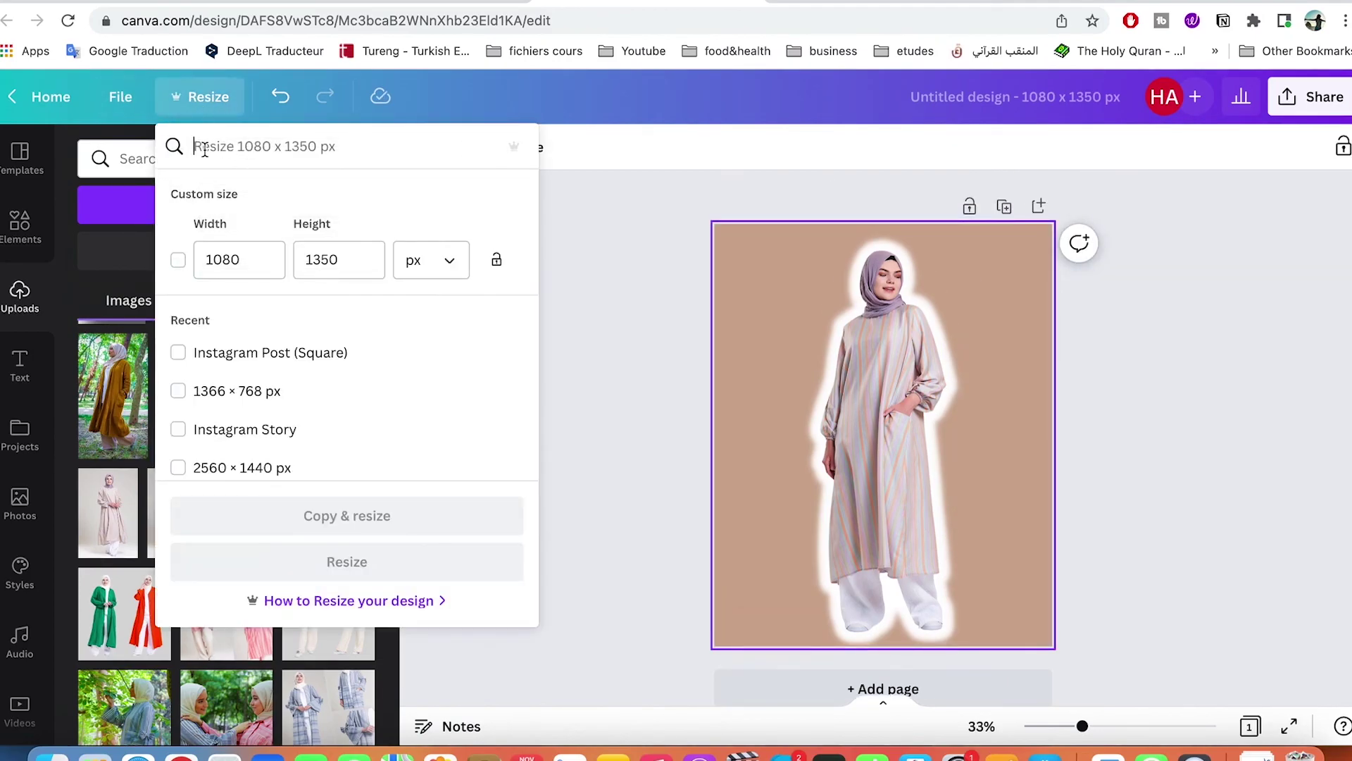
scroll(285, 431, "down", 2)
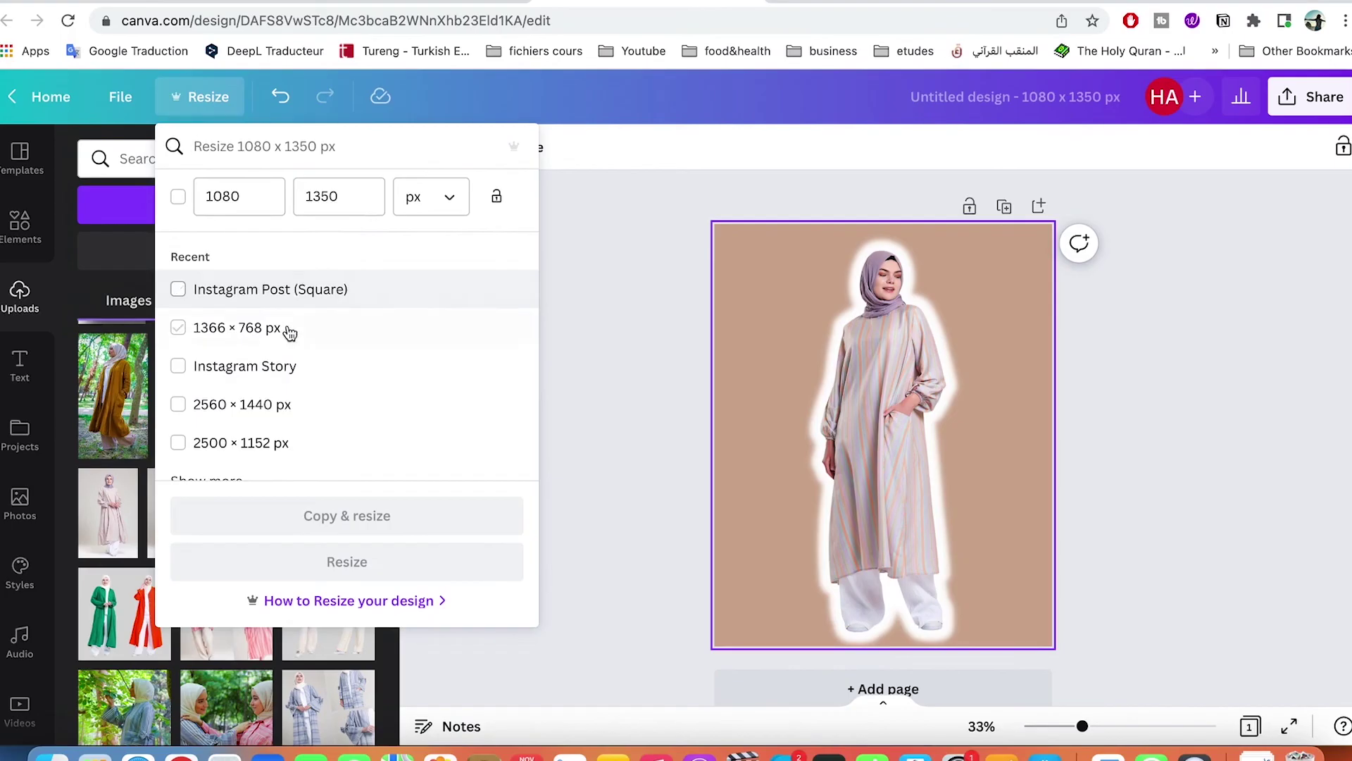
scroll(278, 352, "down", 3)
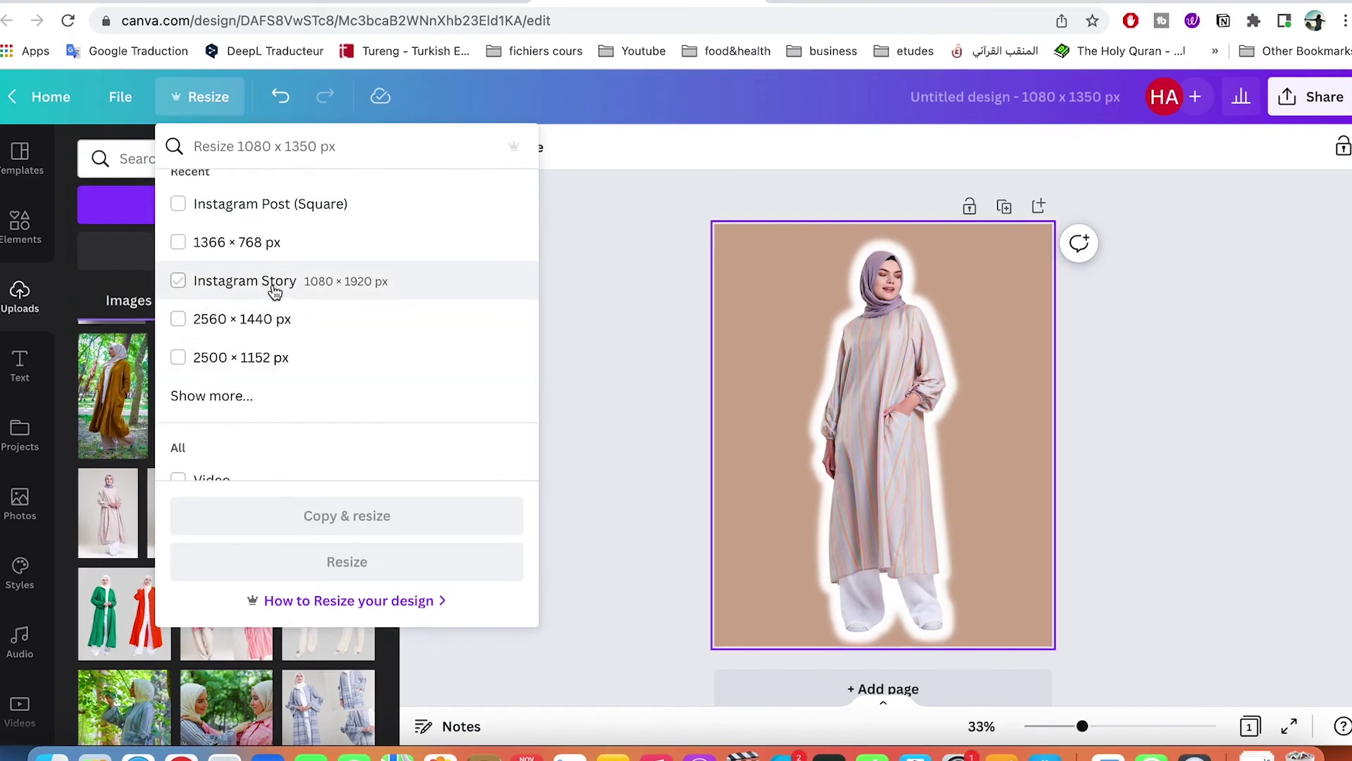
left_click(179, 282)
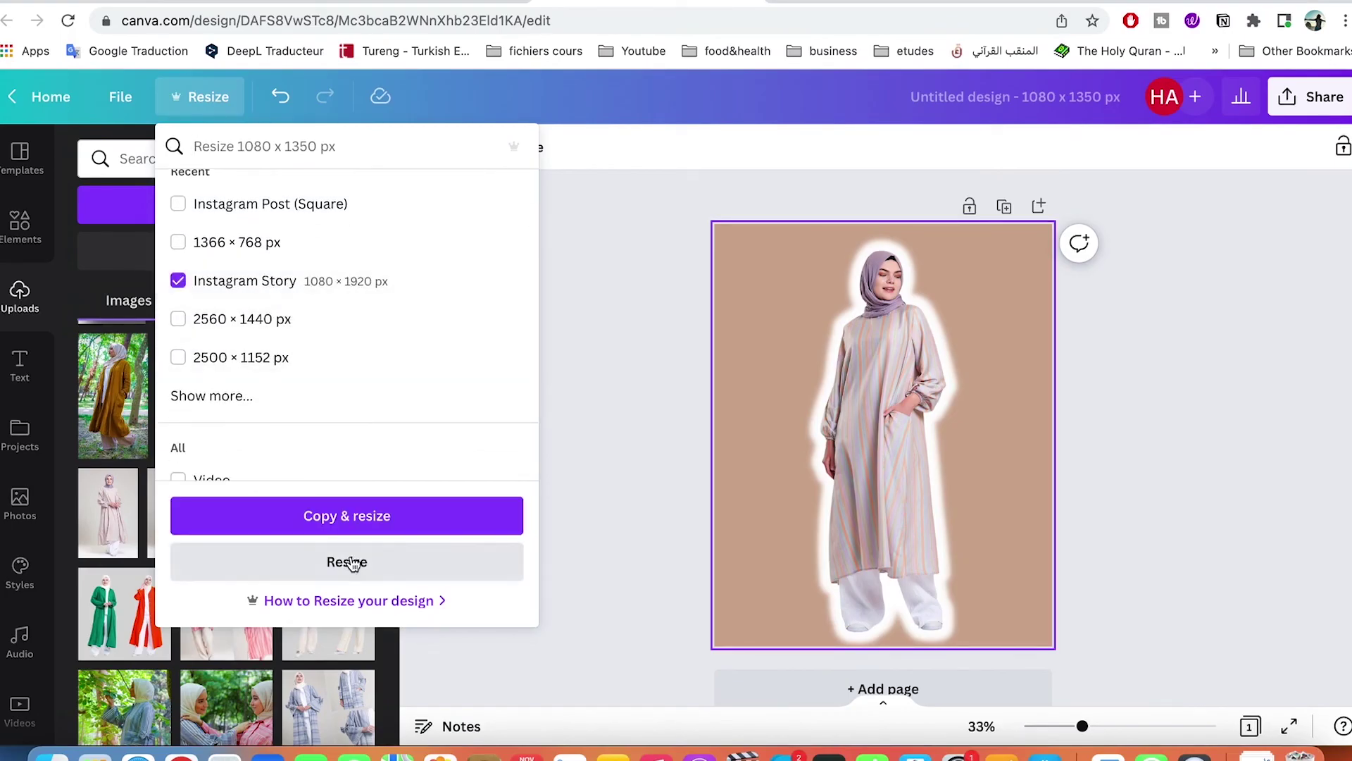
left_click(335, 527)
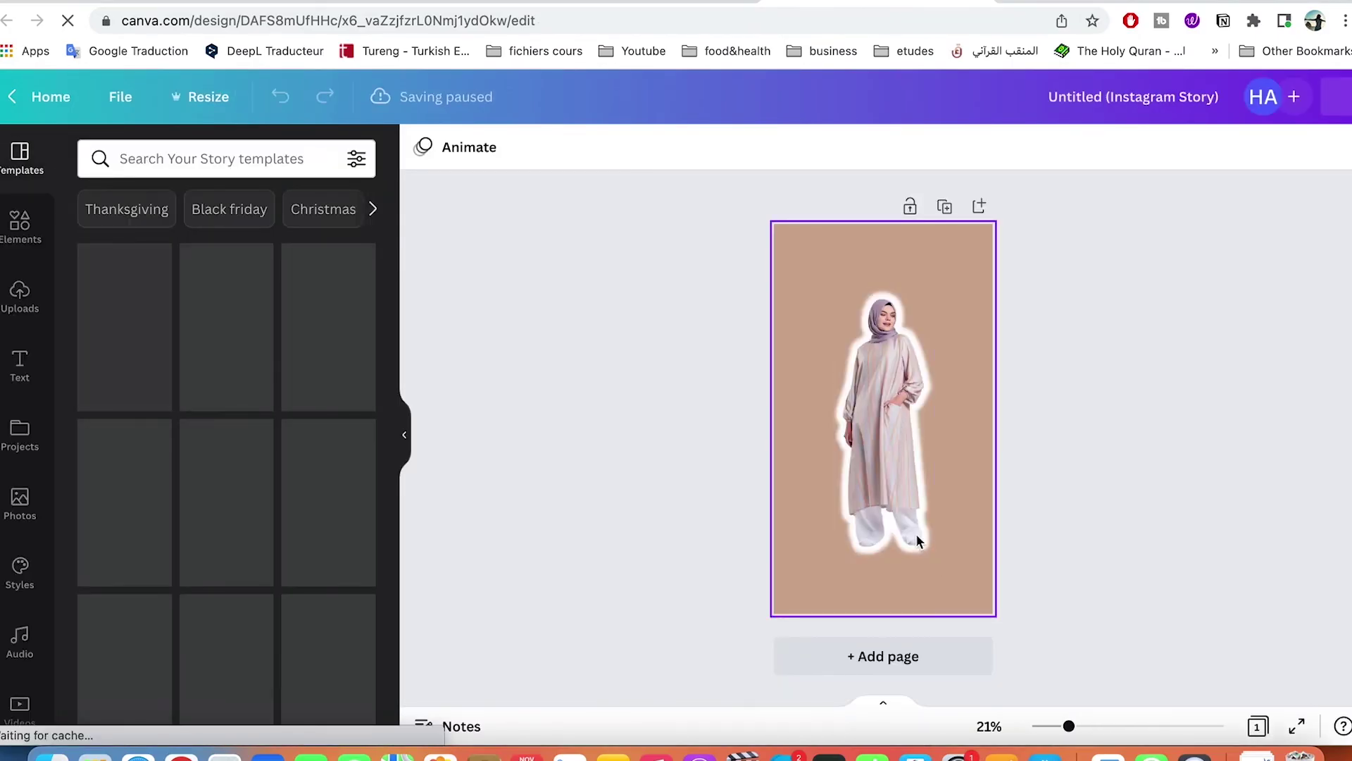
- Enlarge the woman's cutout to nearly fill the height of the story page and adjust its position on the background
left_click(936, 559)
left_click_drag(936, 558, 949, 592)
left_click_drag(829, 284, 781, 227)
left_click_drag(859, 380, 860, 391)
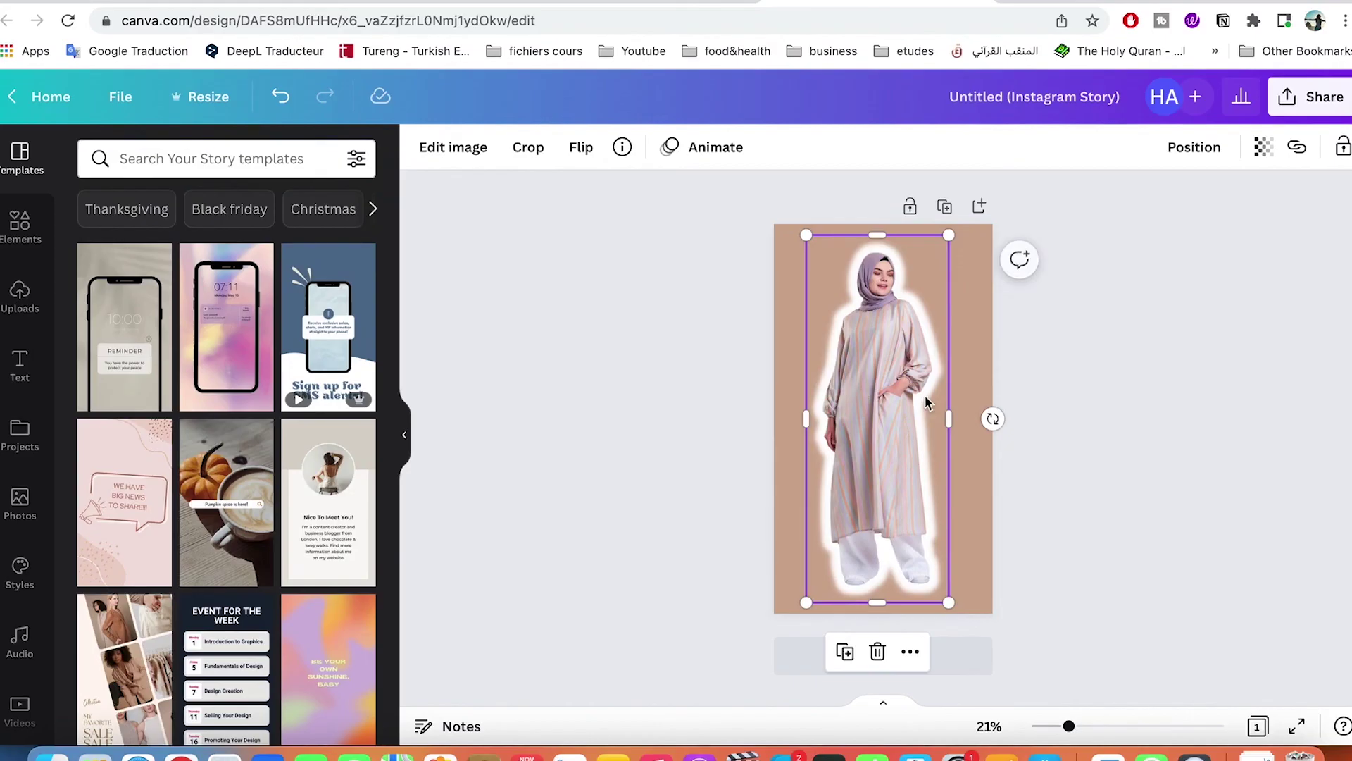
left_click(1086, 413)
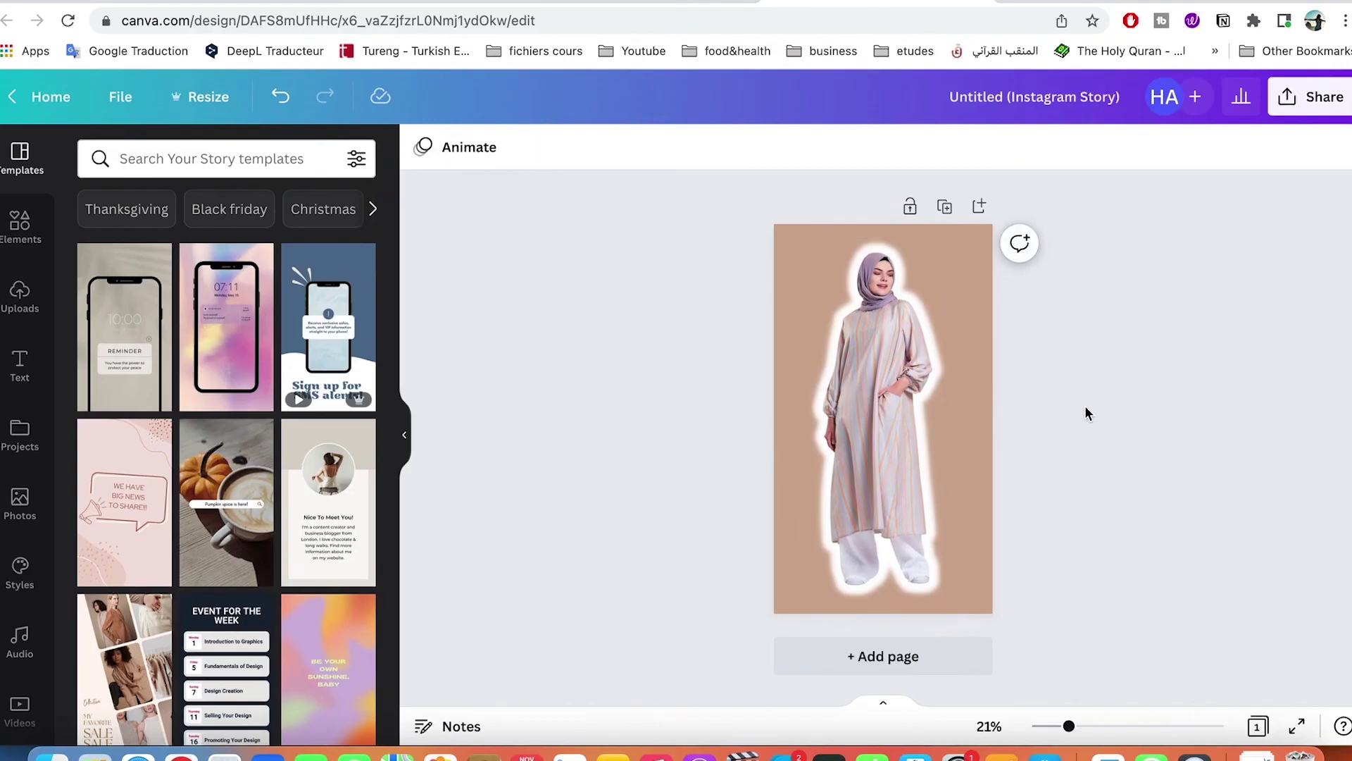
- Examine the sharing and download options for the story design, then close them without sharing
left_click(1311, 96)
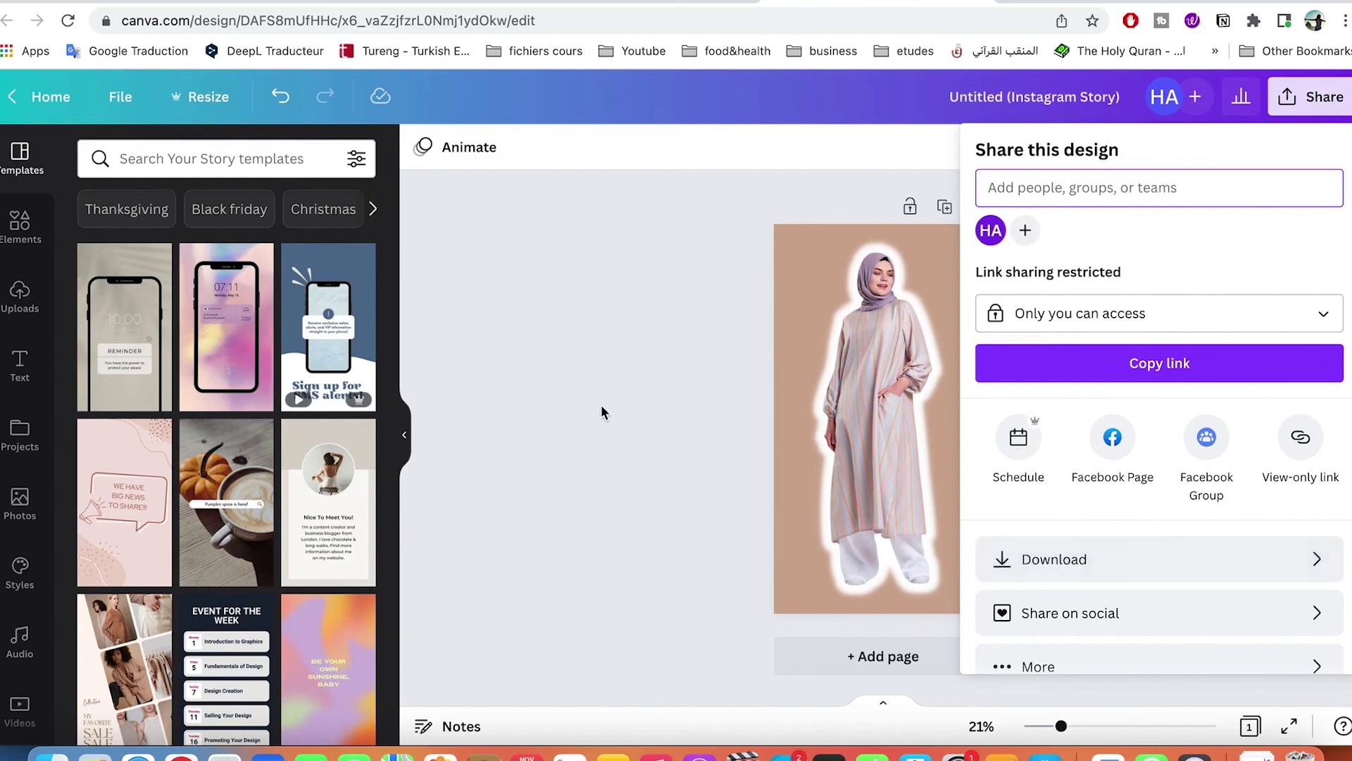
left_click(636, 428)
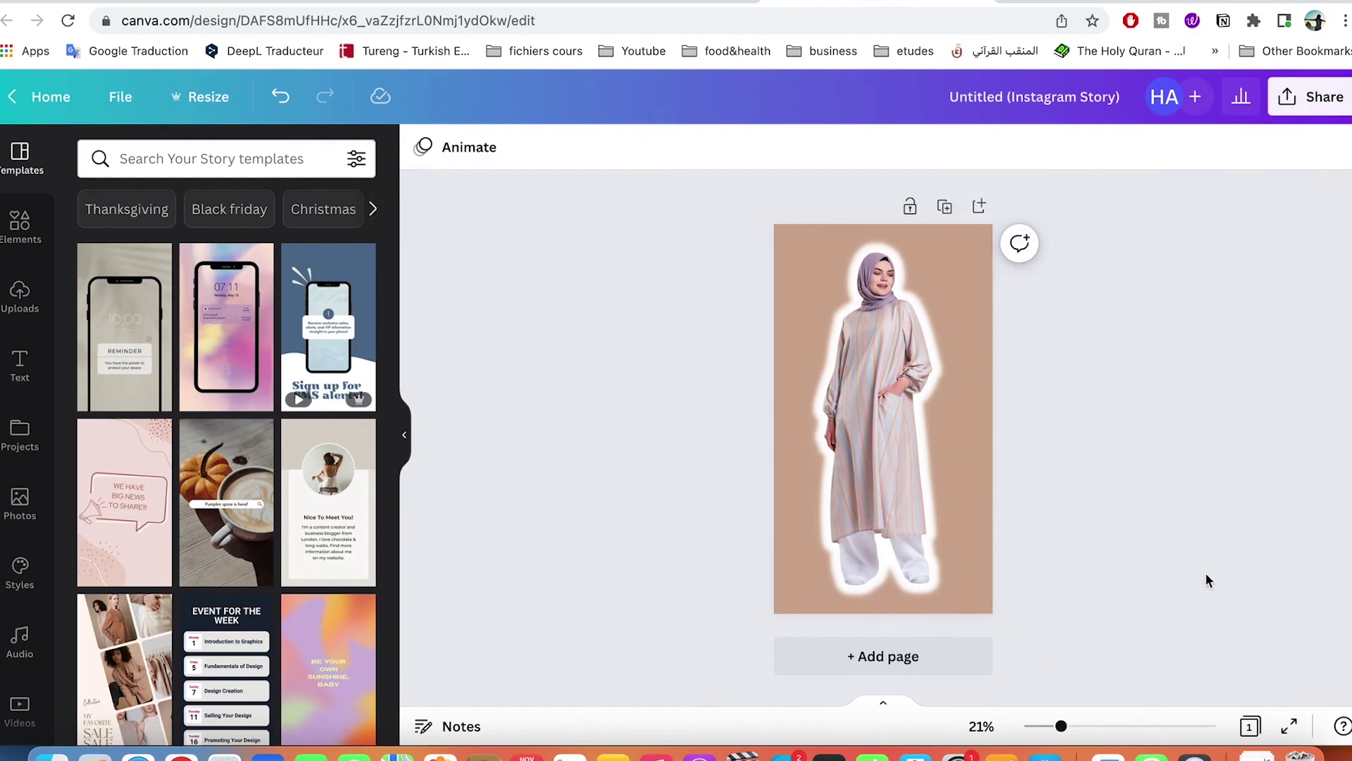